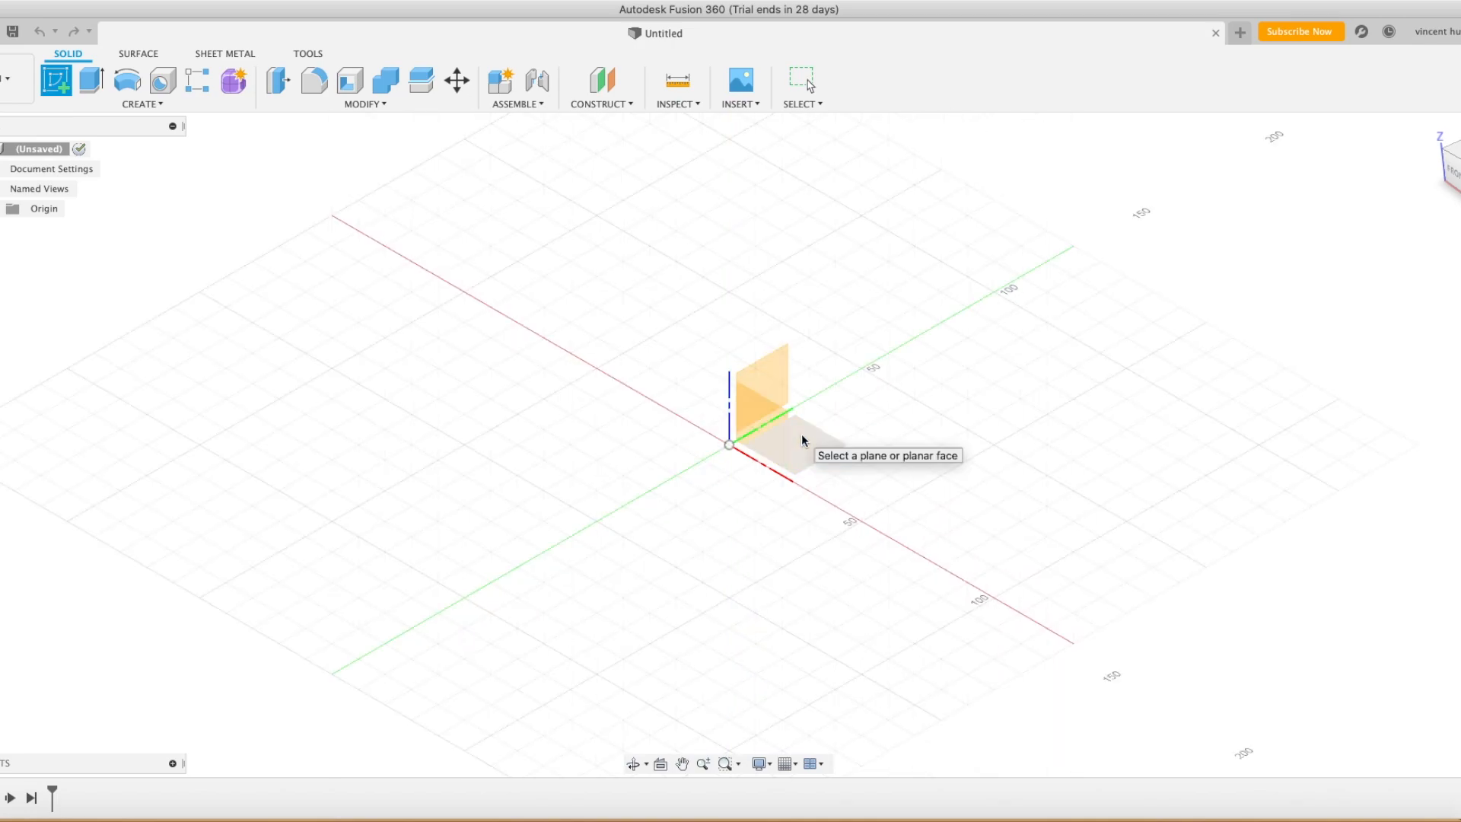
Start a sketch on the horizontal XY plane and draw a rectangle about 30 mm wide and 25 mm high right of the origin
left_click(799, 439)
mouse_move(810, 427)
middle_mouse_down()
mouse_move(613, 434)
mouse_move(608, 421)
middle_mouse_up()
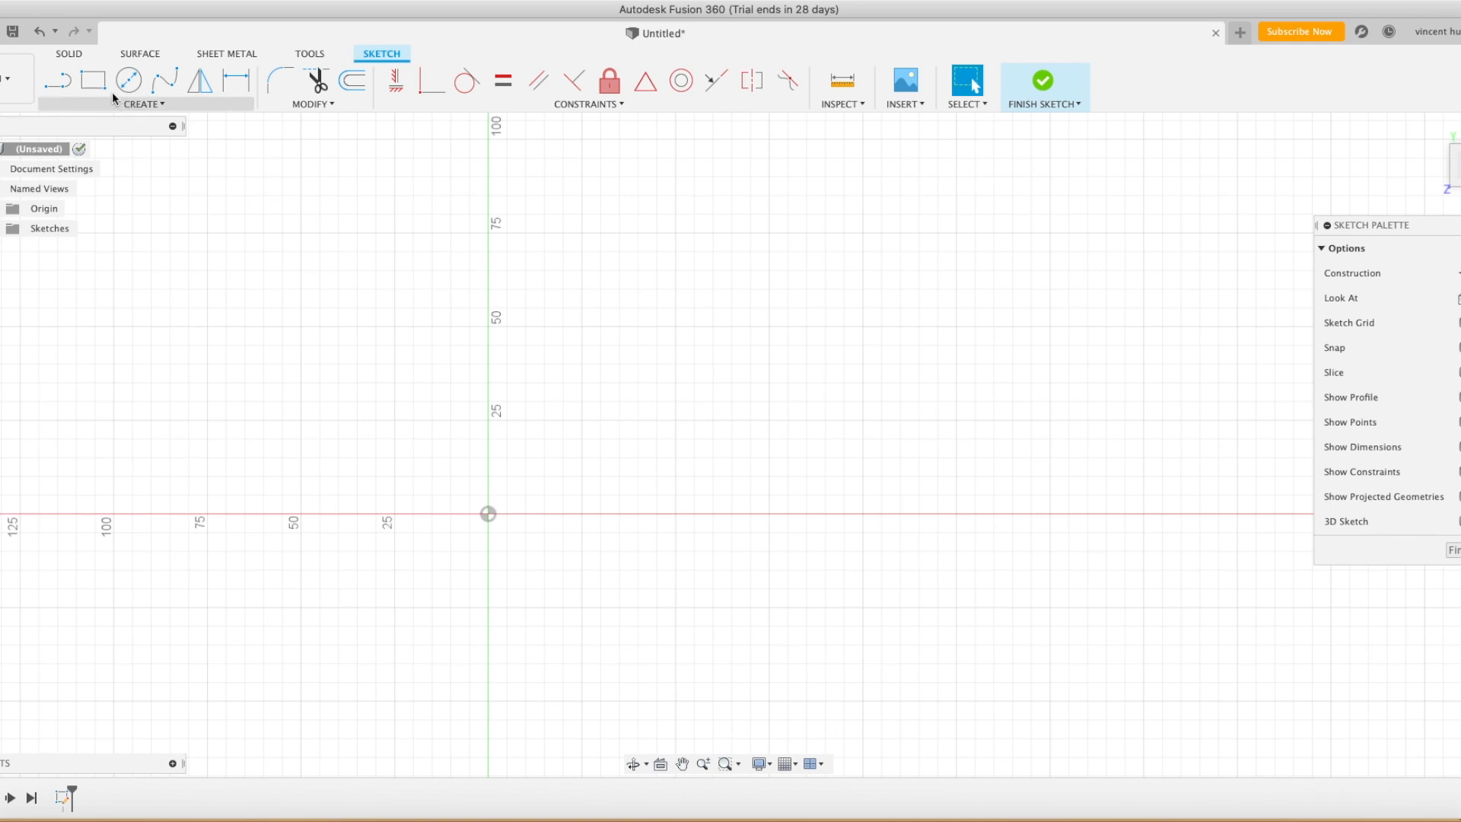
left_click(93, 80)
left_click(675, 346)
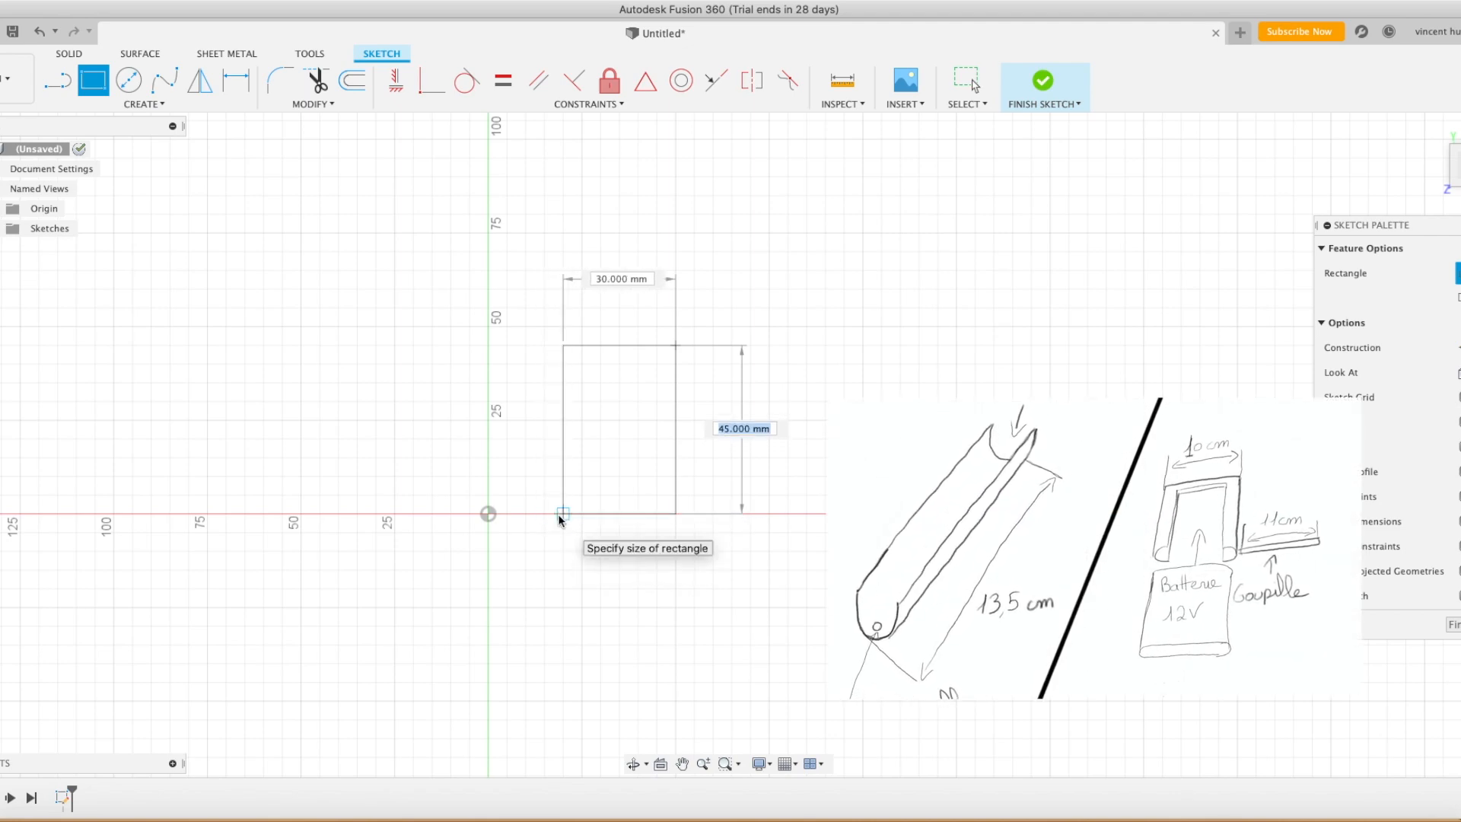
type("25")
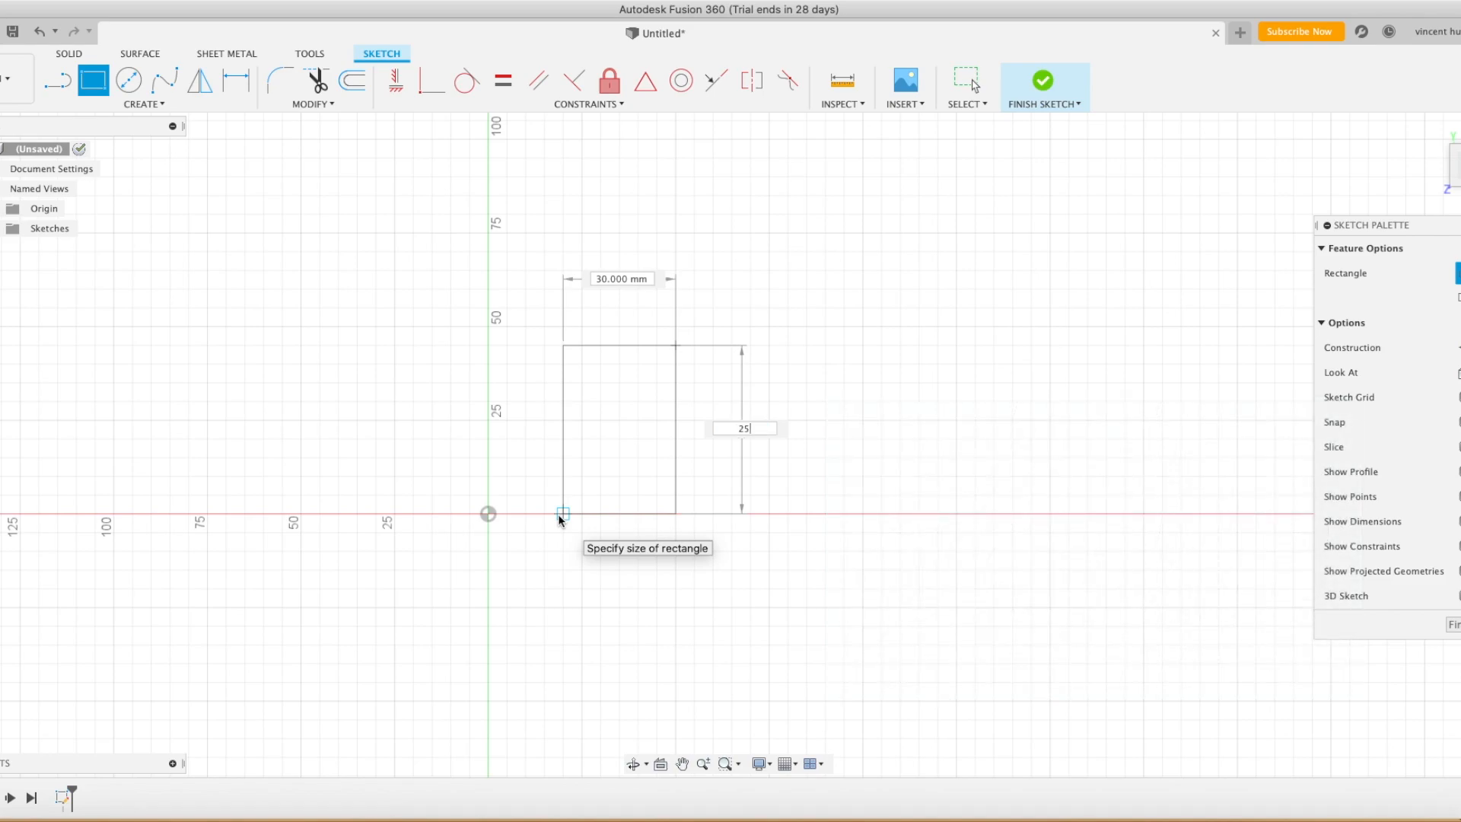
key("Return")
key("Escape")
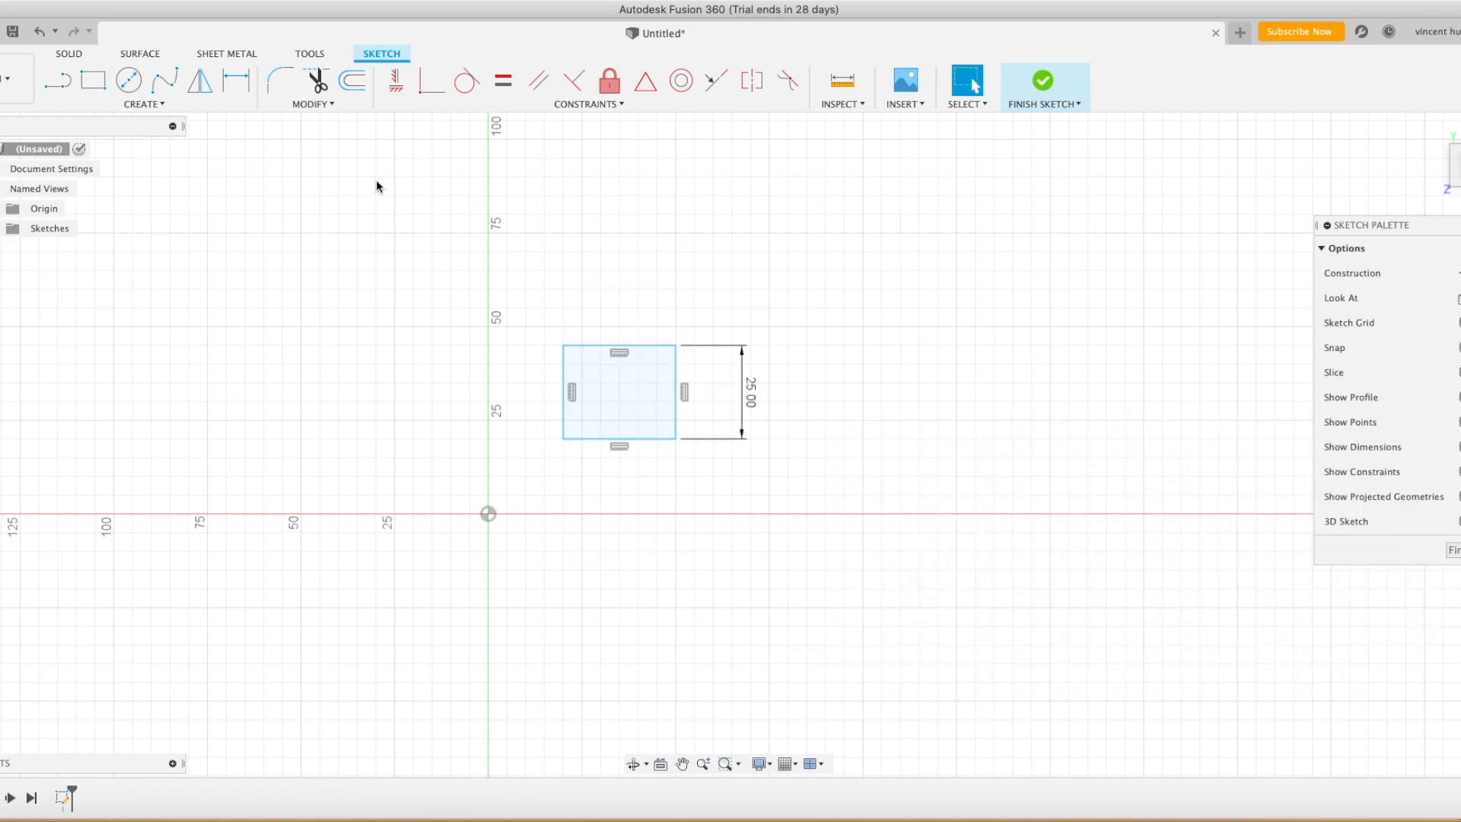
Dimension the rectangle's top edge to set its width to 10 mm
left_click(236, 80)
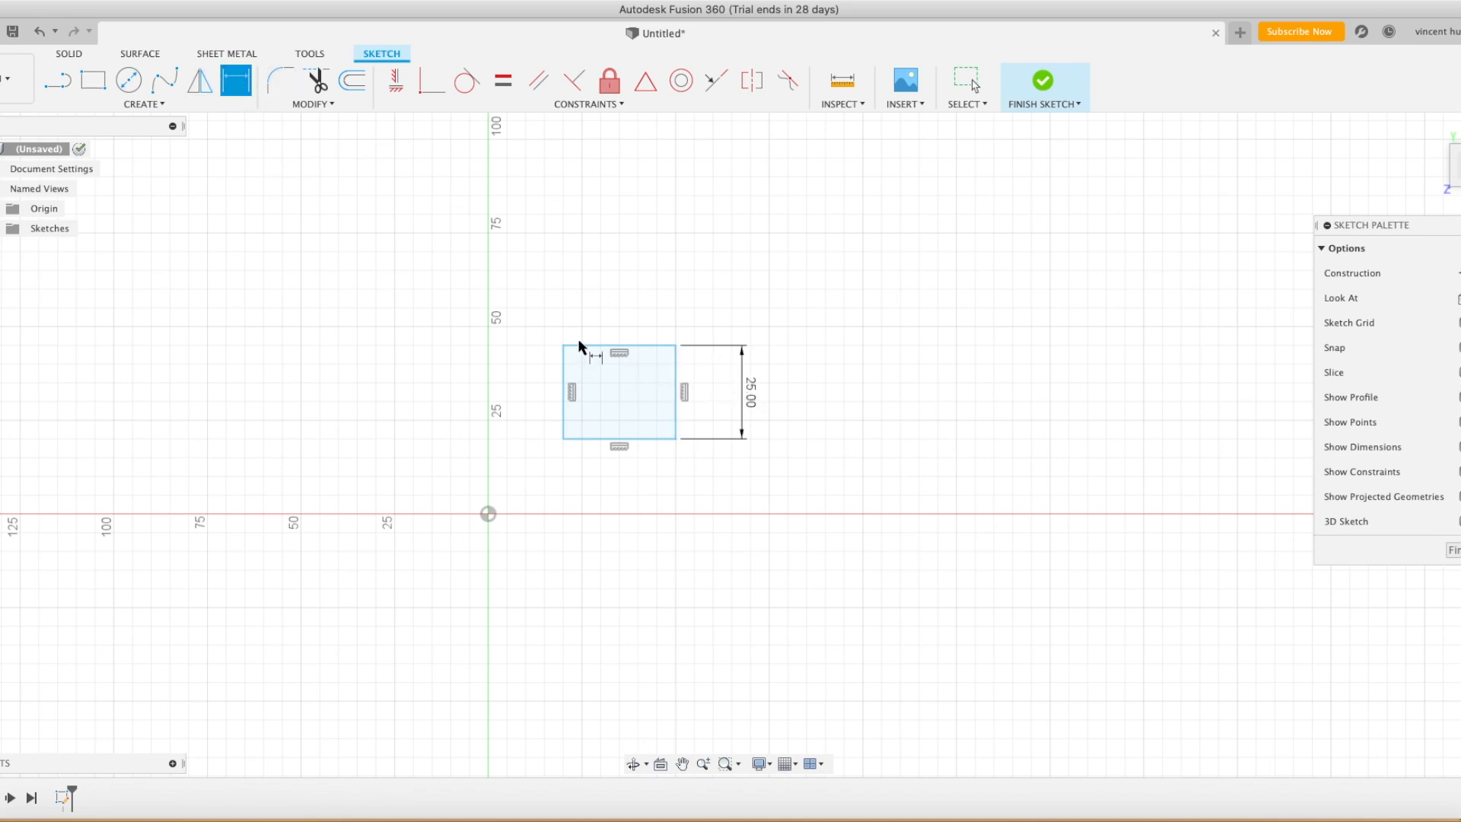
left_click(601, 346)
left_click(610, 279)
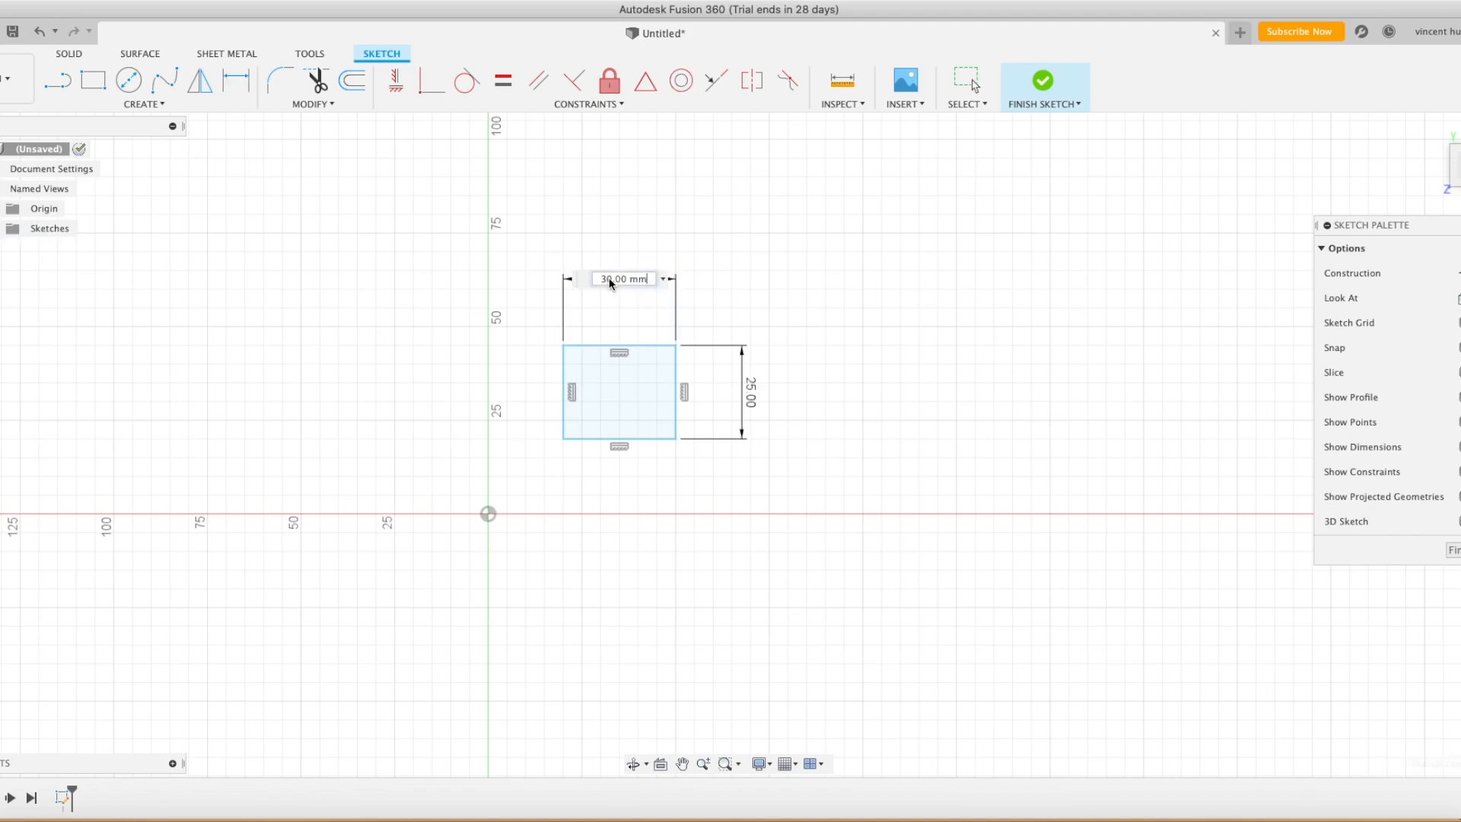
type("10")
key("Return")
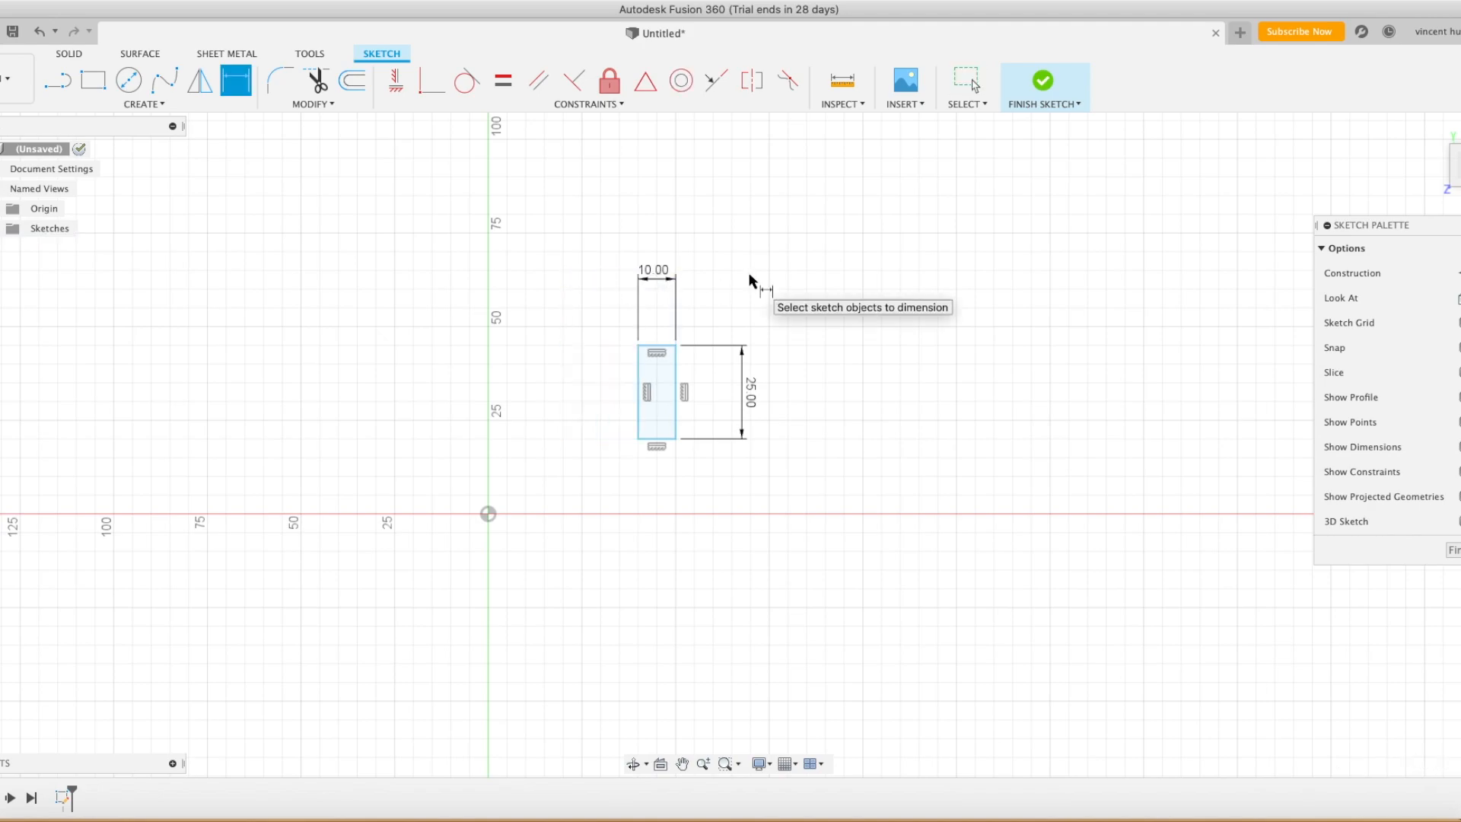
Sketch a second rectangle inside the first, sharing its right edge and inset about 1 mm from the other three sides
scroll(688, 381, "up", 8)
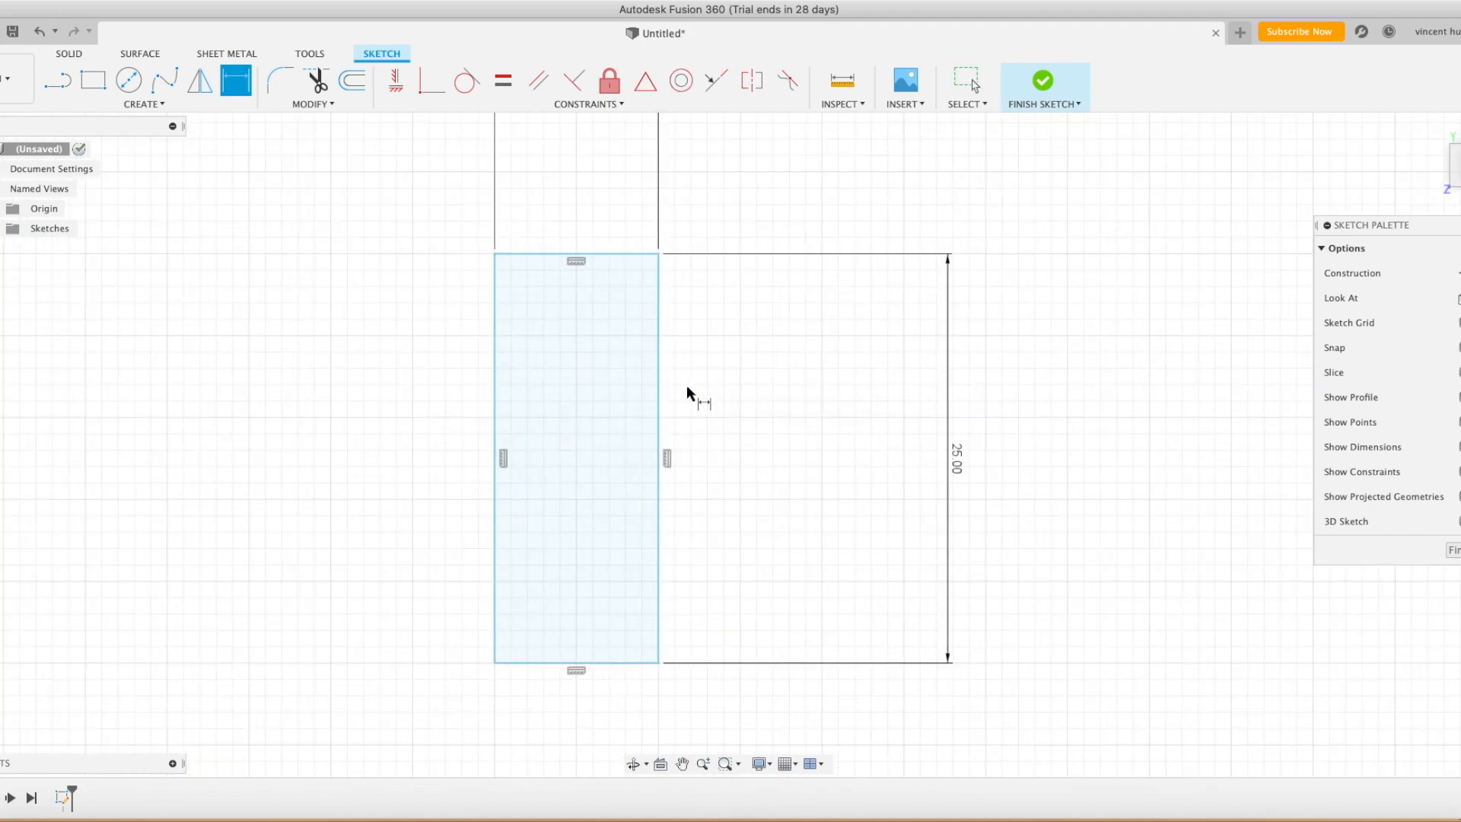
middle_click_drag(756, 313, 678, 312)
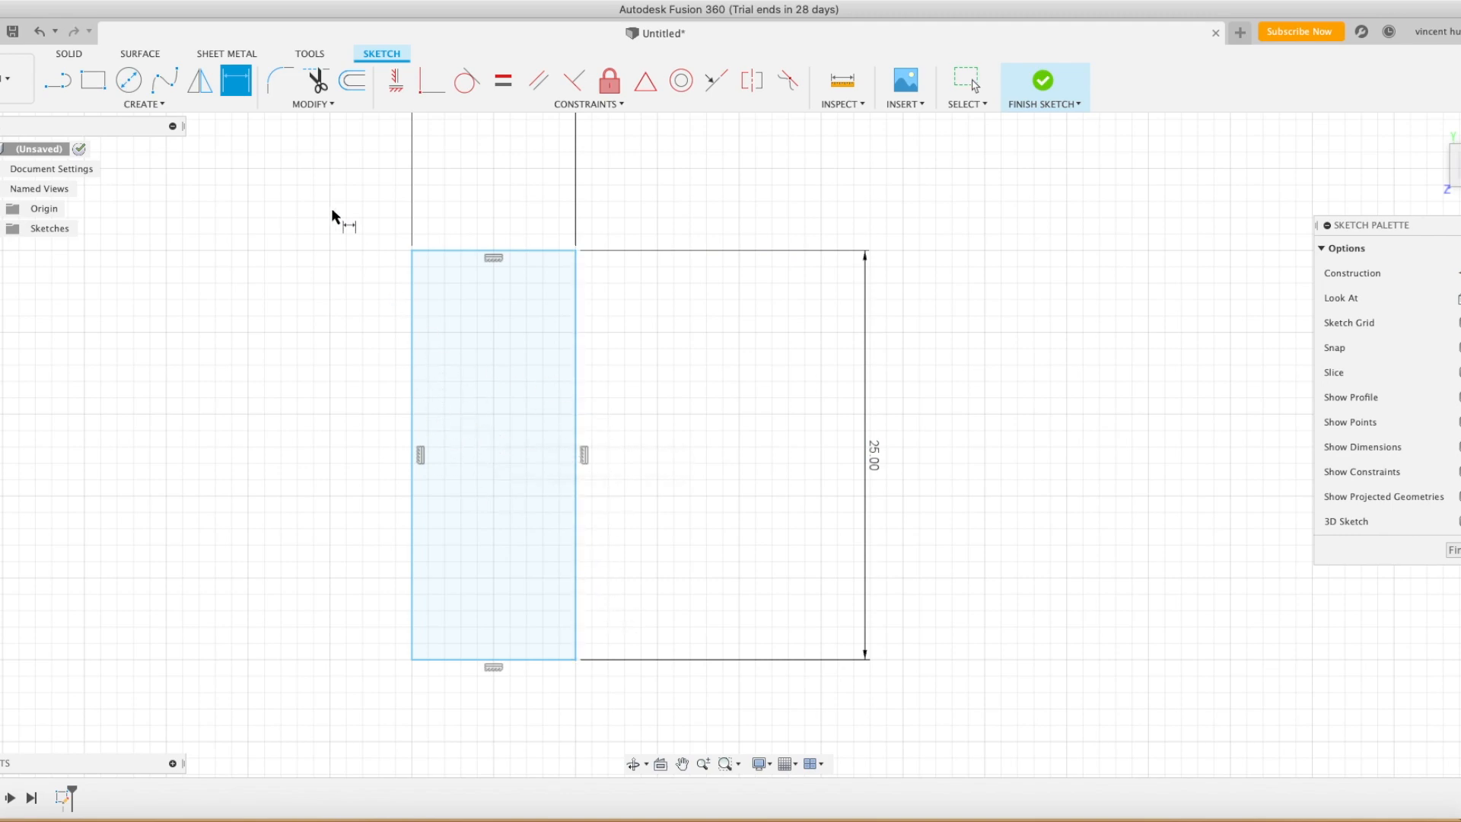
key("r")
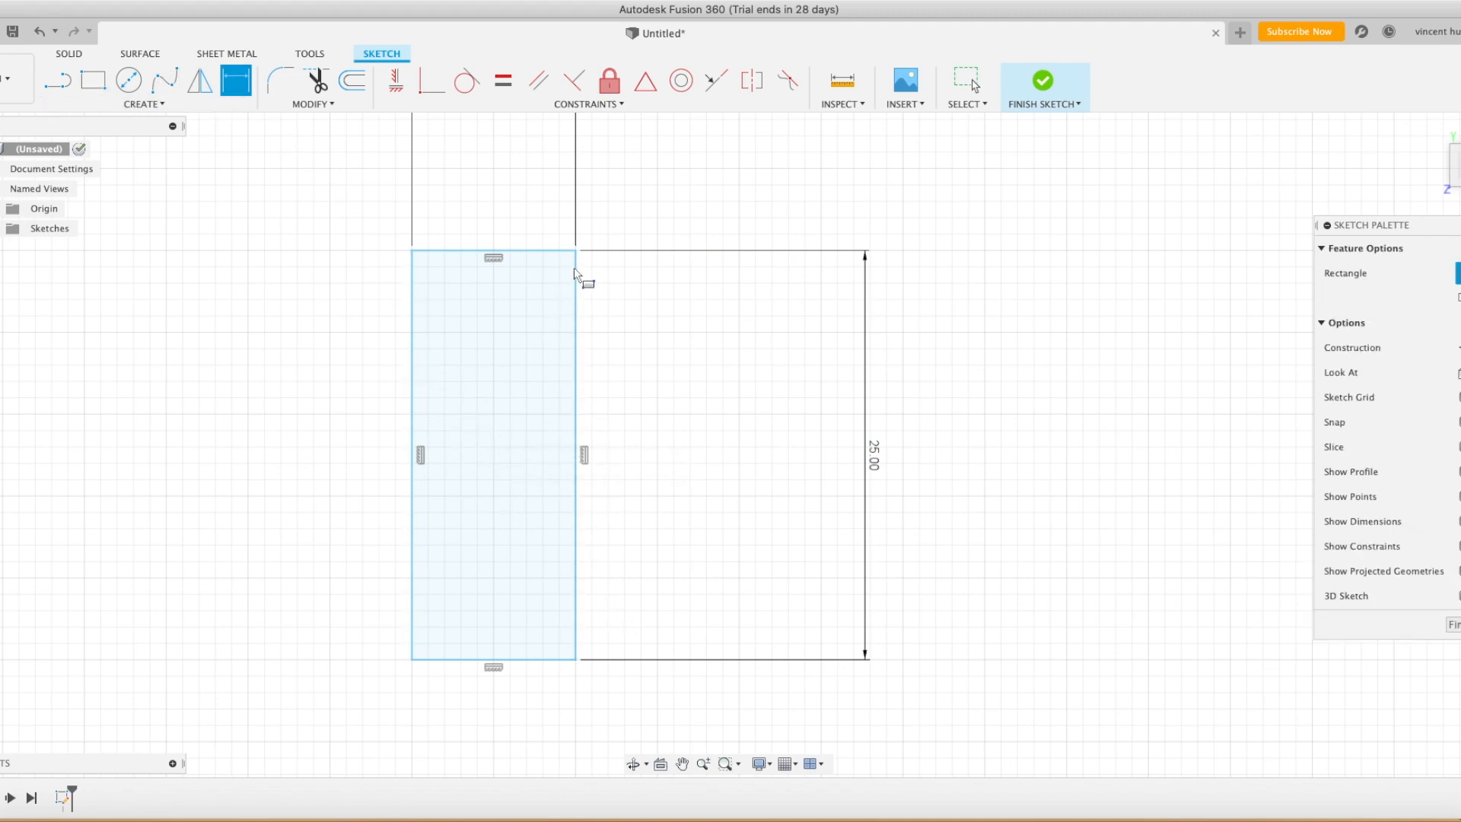
left_click(575, 262)
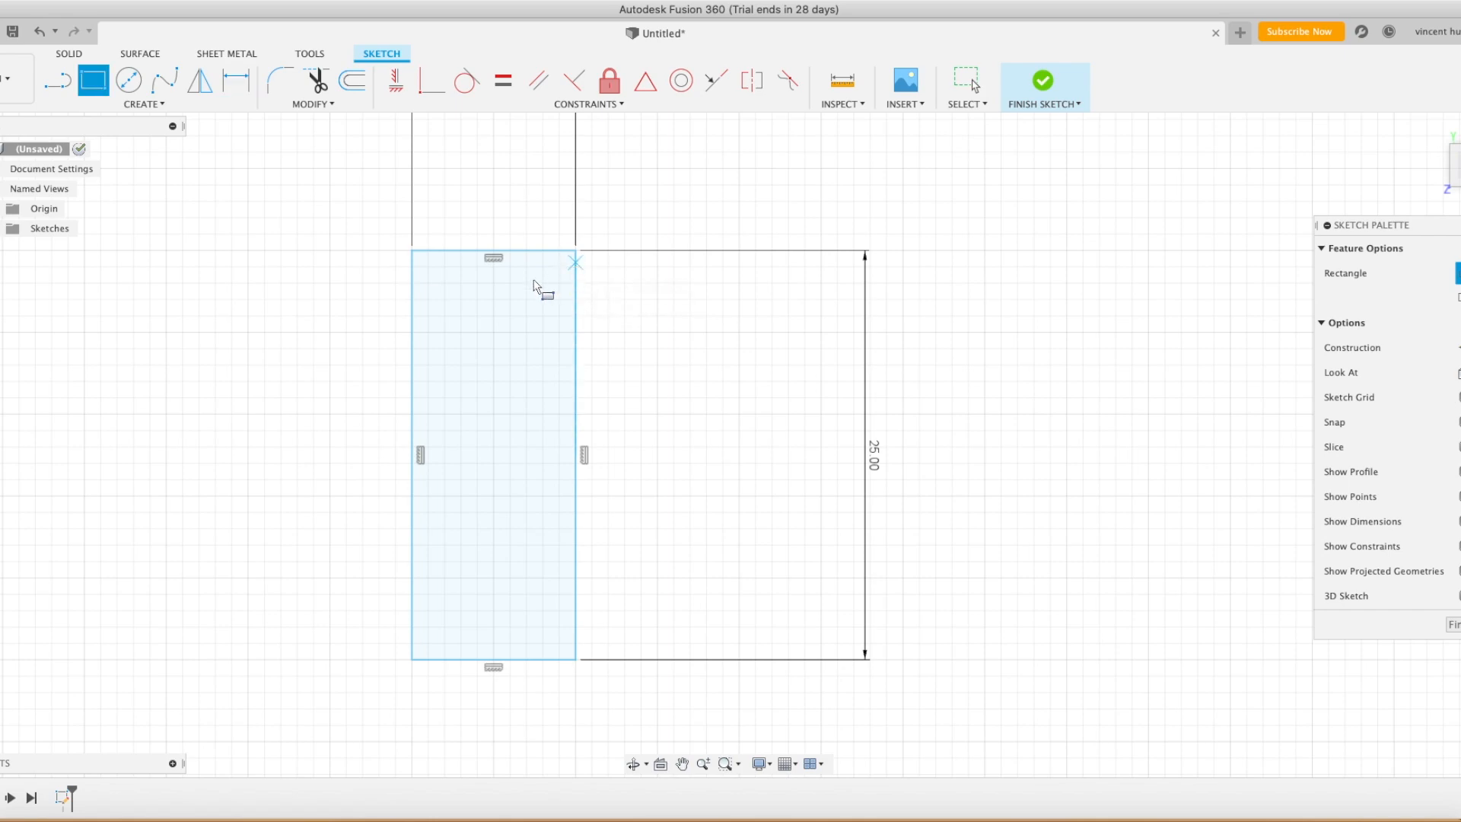
left_click(429, 641)
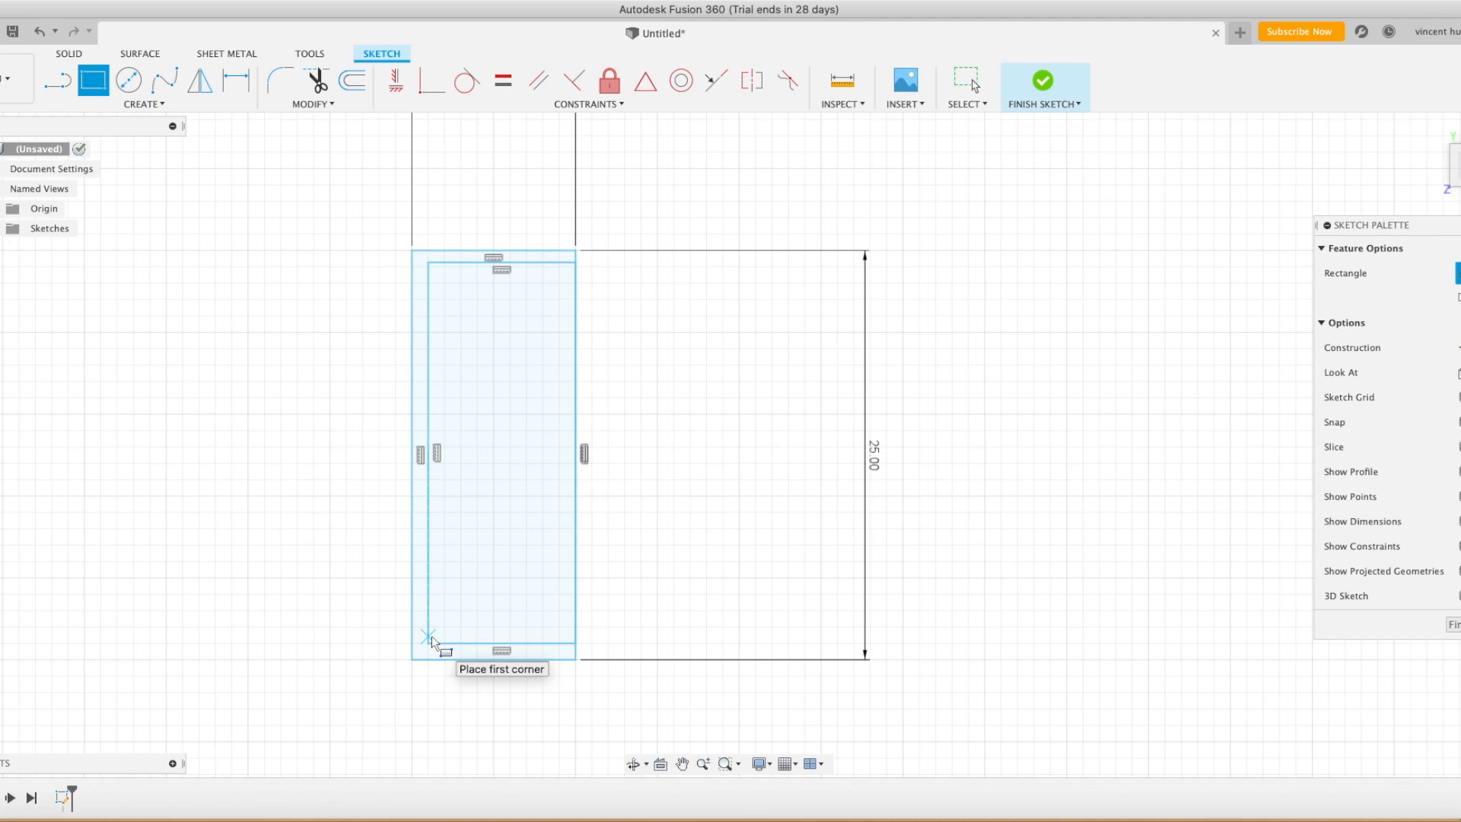
Dimension the gap between the top edges of the outer and inner rectangles at 1.25 mm
left_click(239, 92)
left_click(519, 251)
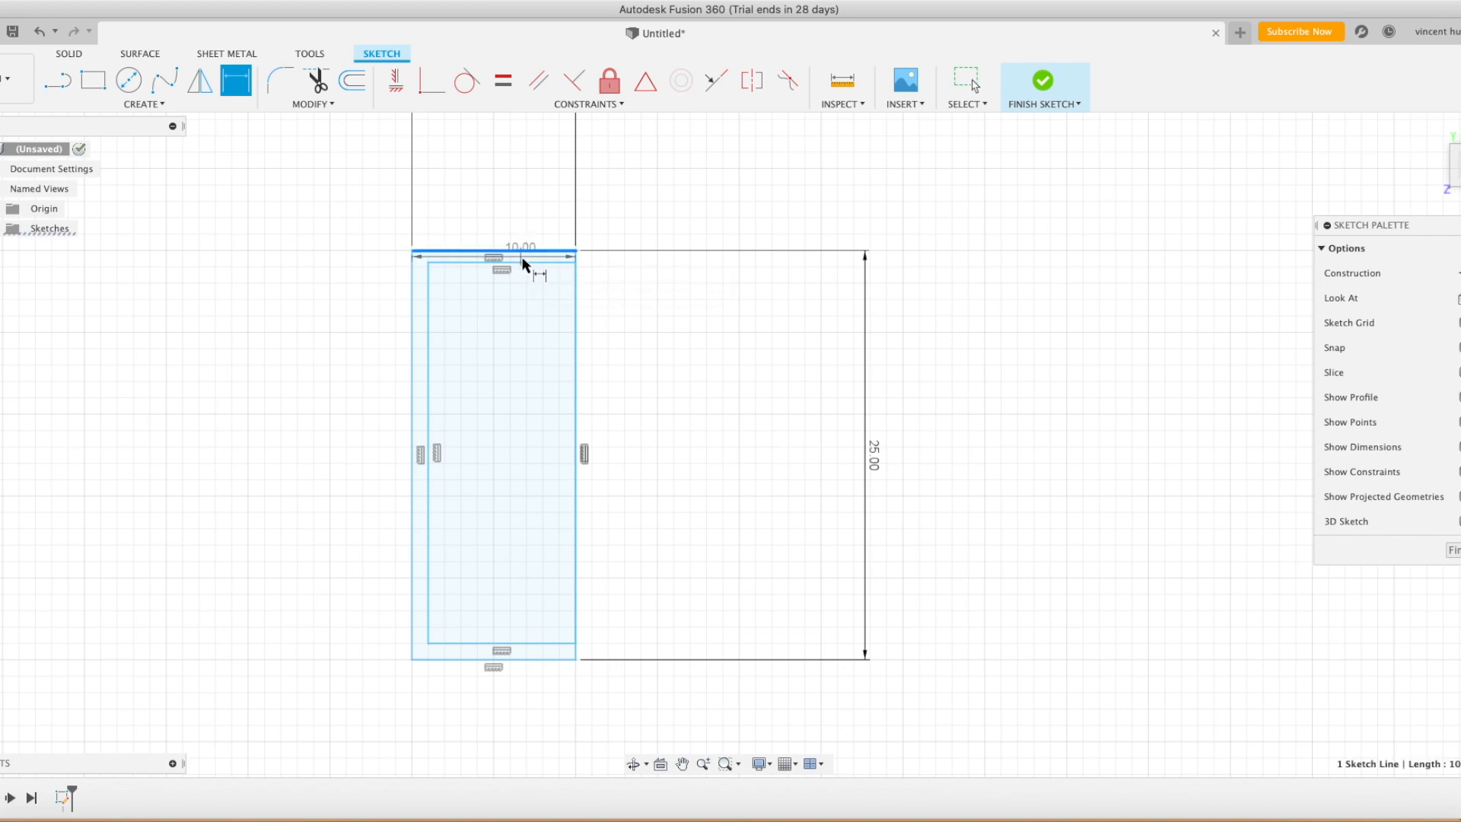
left_click(525, 263)
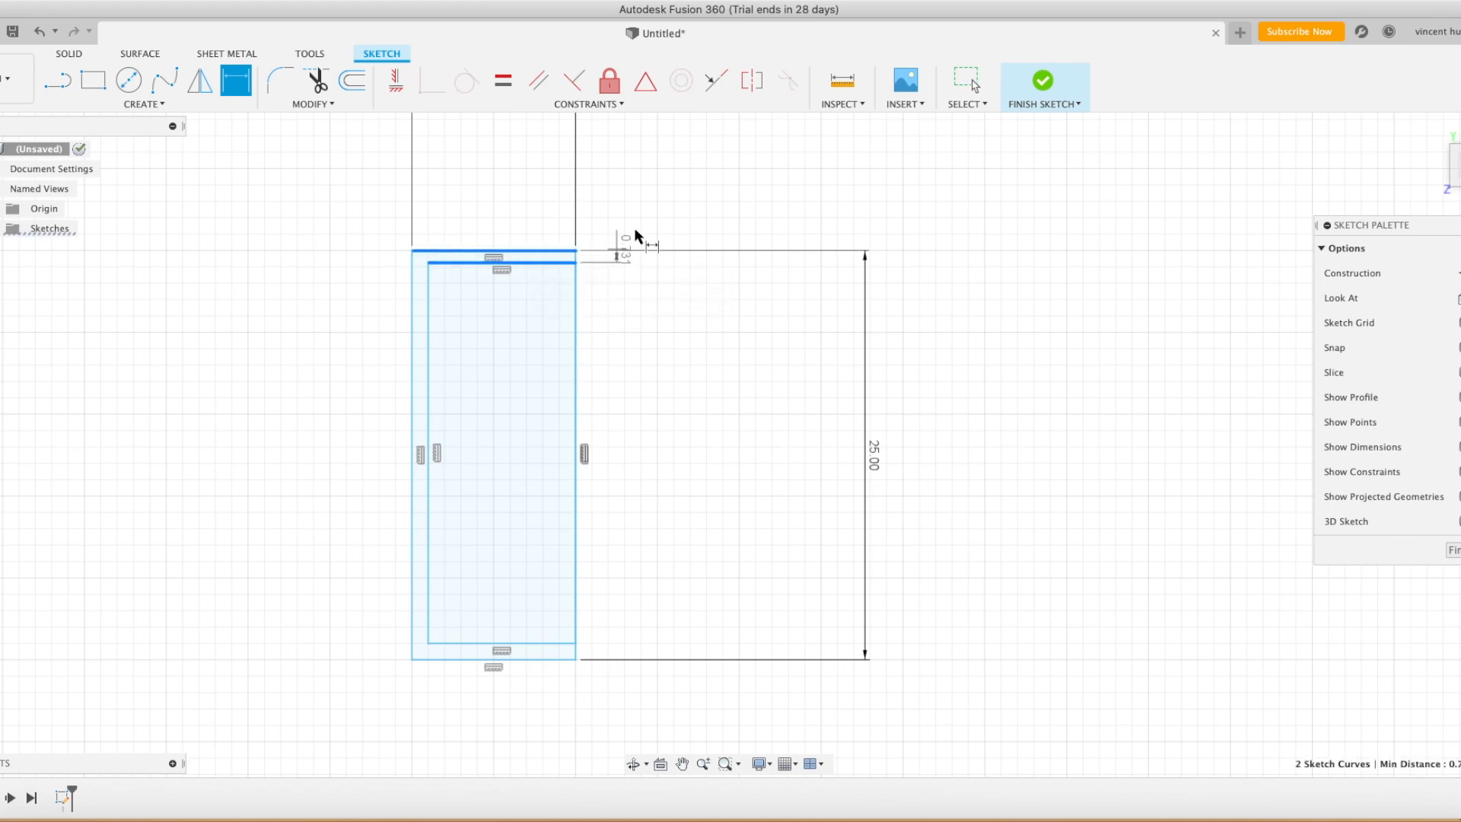
left_click(643, 210)
type("1,25")
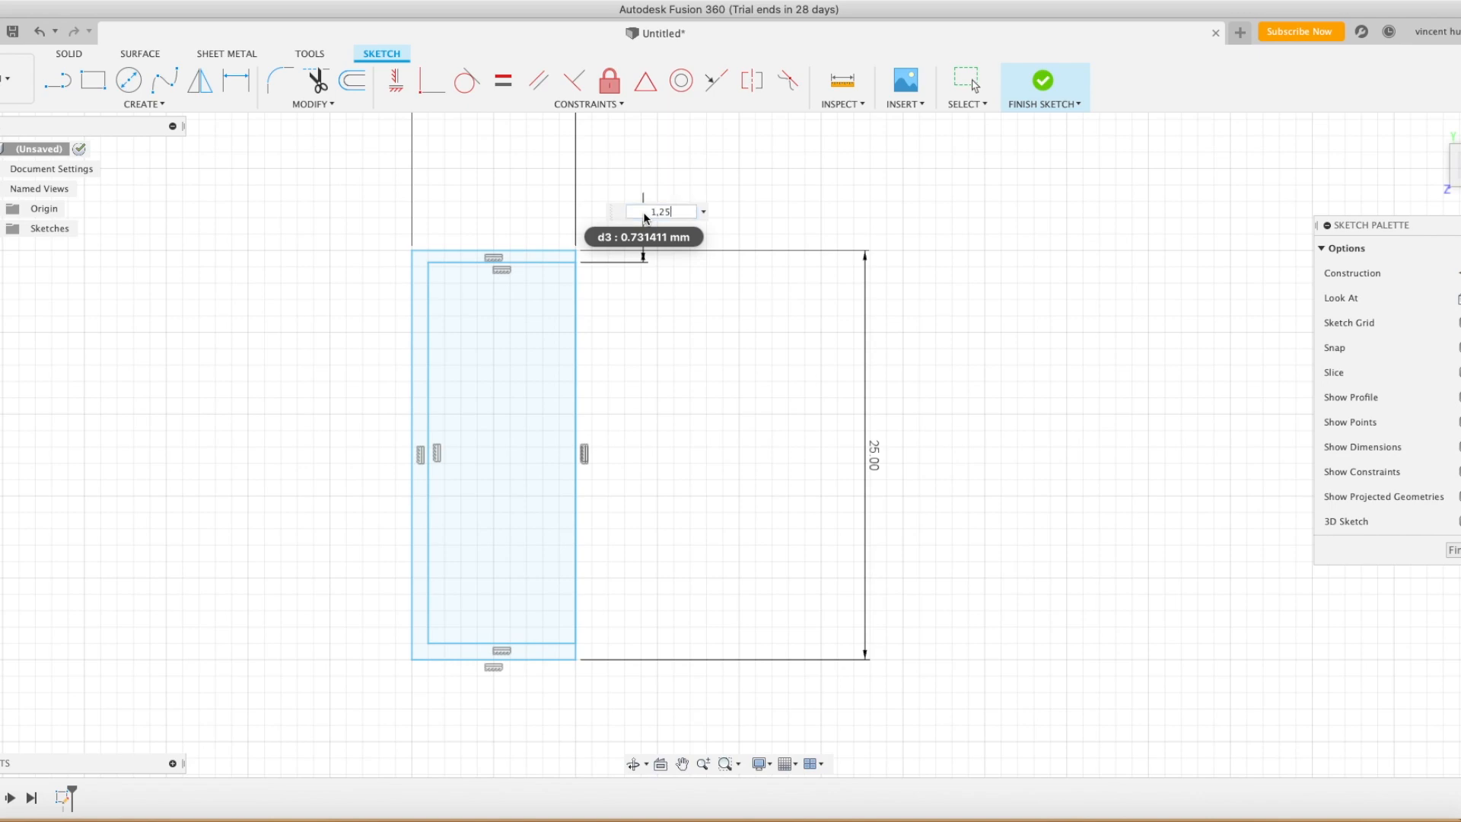
key("Return")
Dimension the gap between the left edges of the two rectangles at 1.25 mm
left_click(411, 394)
left_click(427, 391)
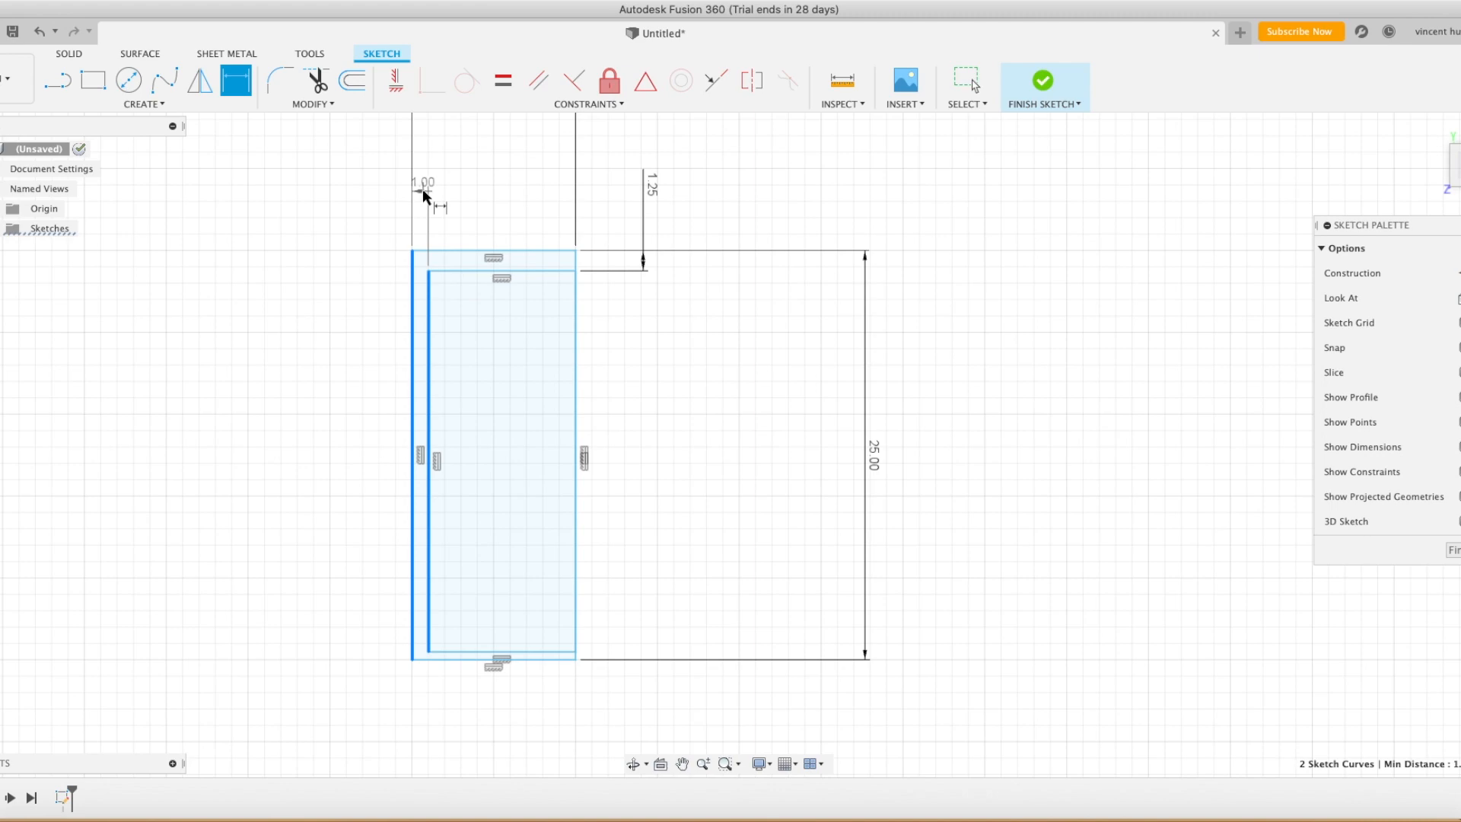
left_click(434, 194)
type("1.25")
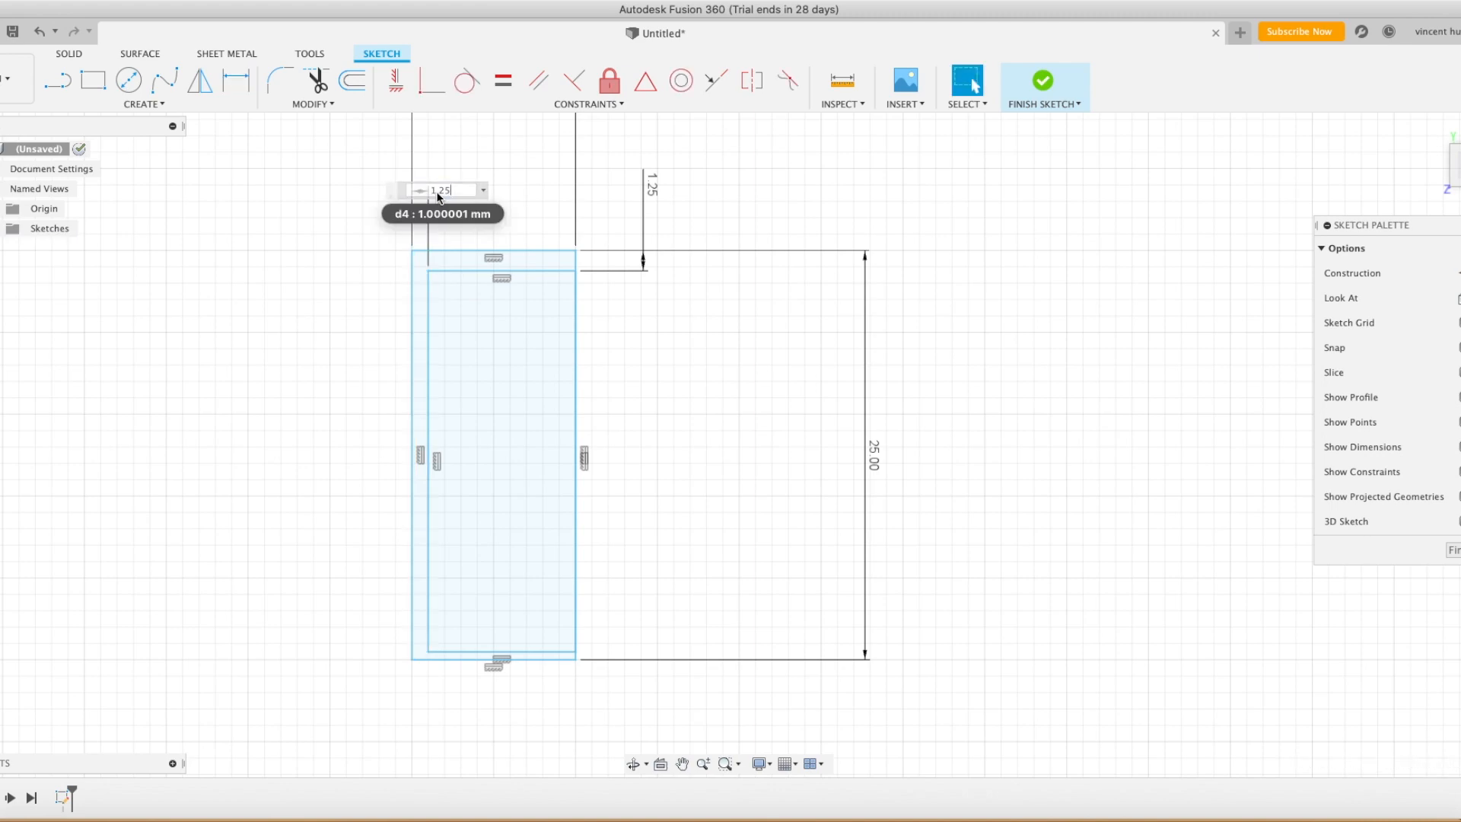
key("Return")
Dimension the gap between the bottom edges of the two rectangles at 1.25 mm
left_click(561, 651)
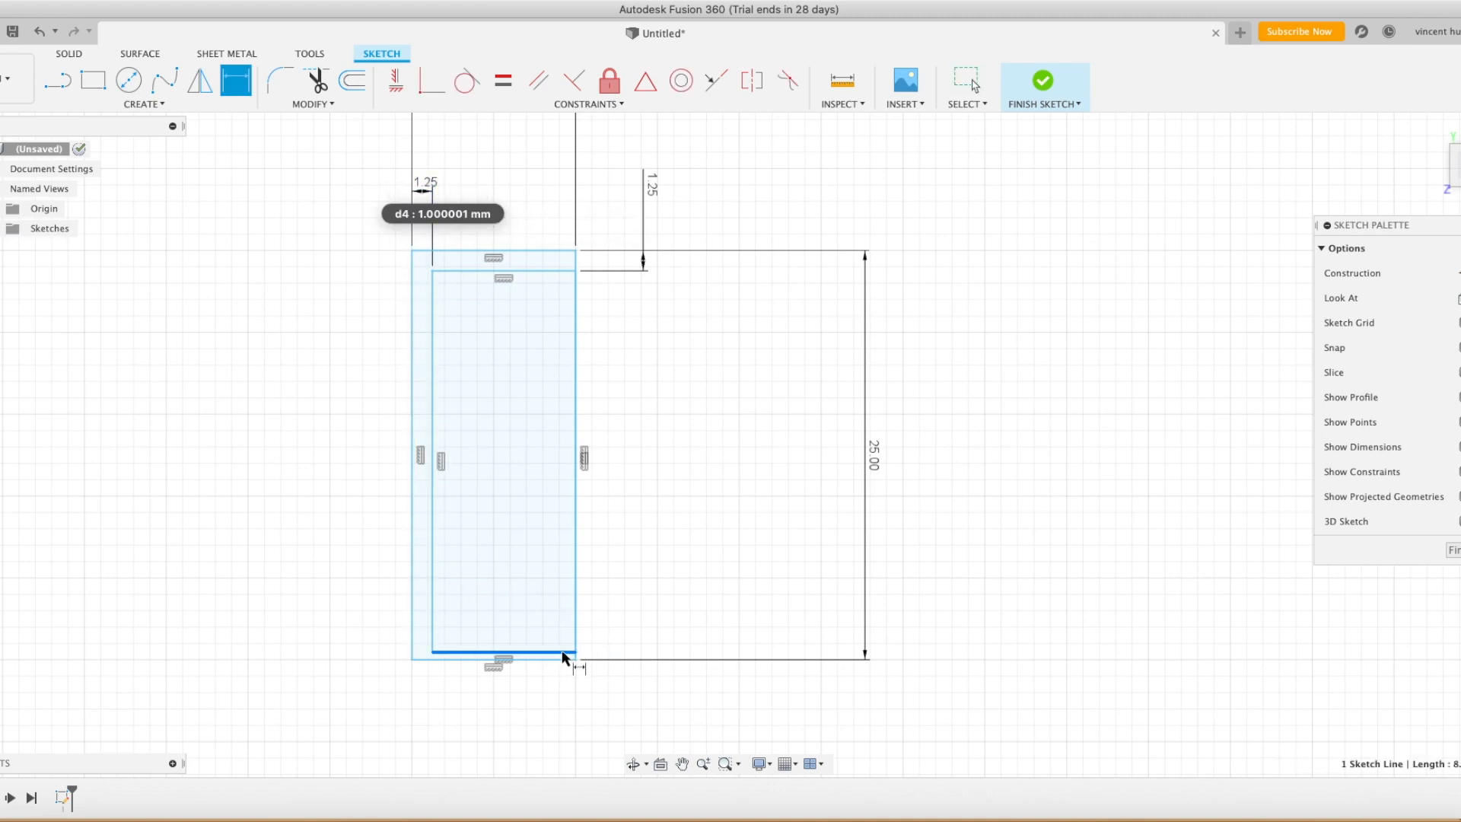
left_click(564, 659)
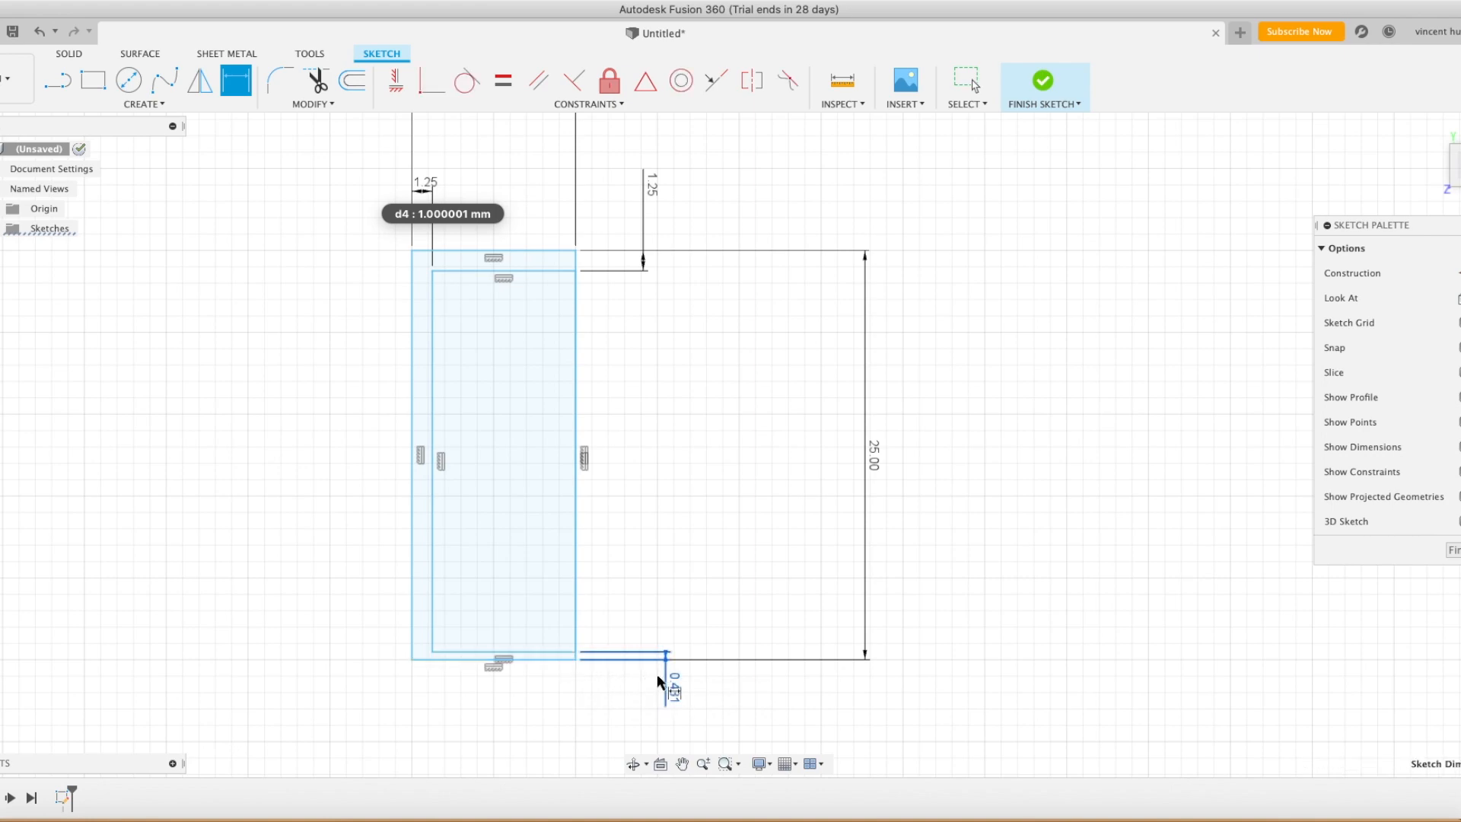
left_click(657, 676)
type("1,25")
key("Return")
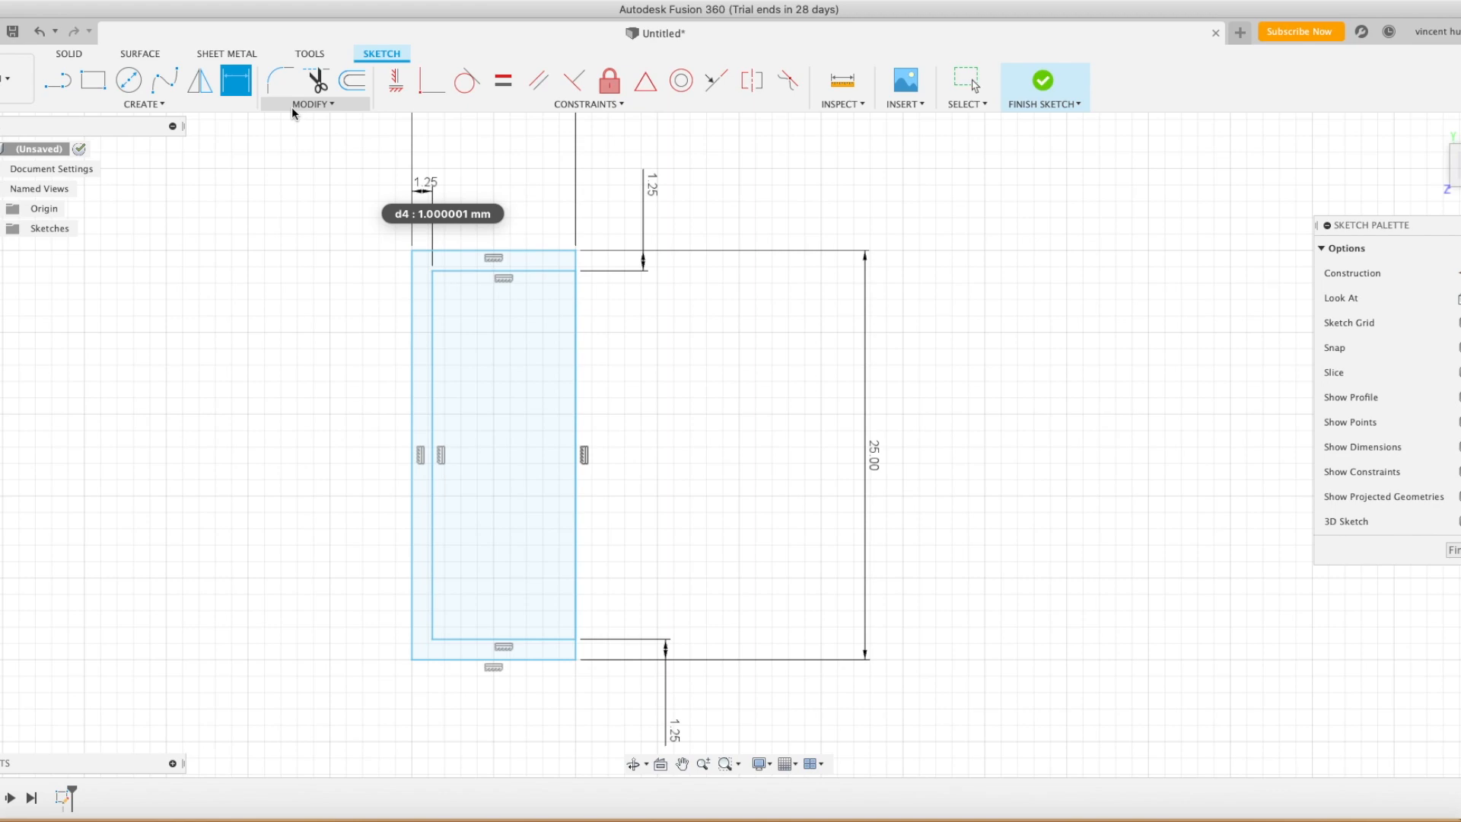
key("Escape")
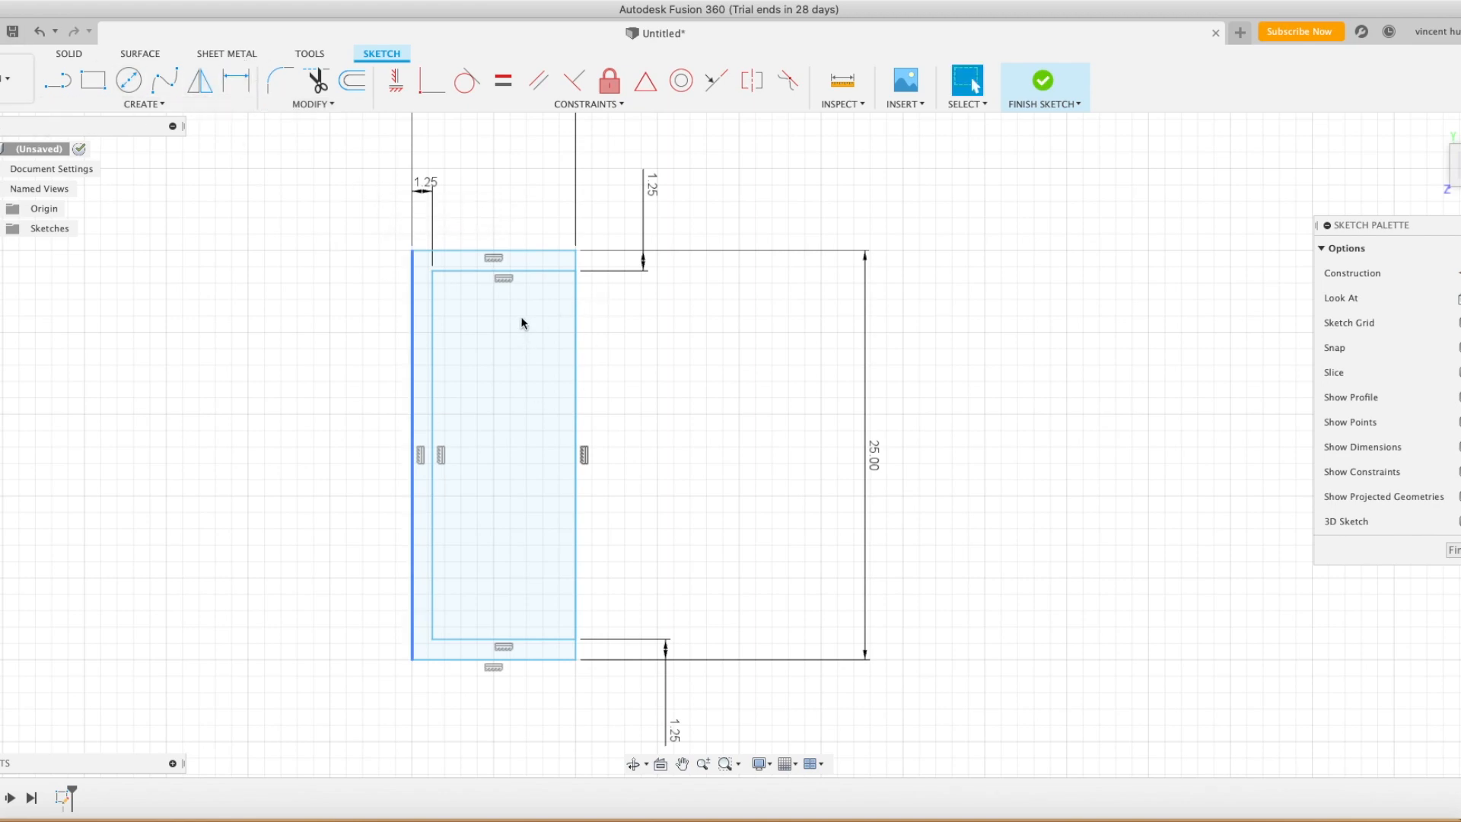
Fillet the upper-left corners of the outer and inner rectangles with a 10 mm radius each
left_click(418, 305)
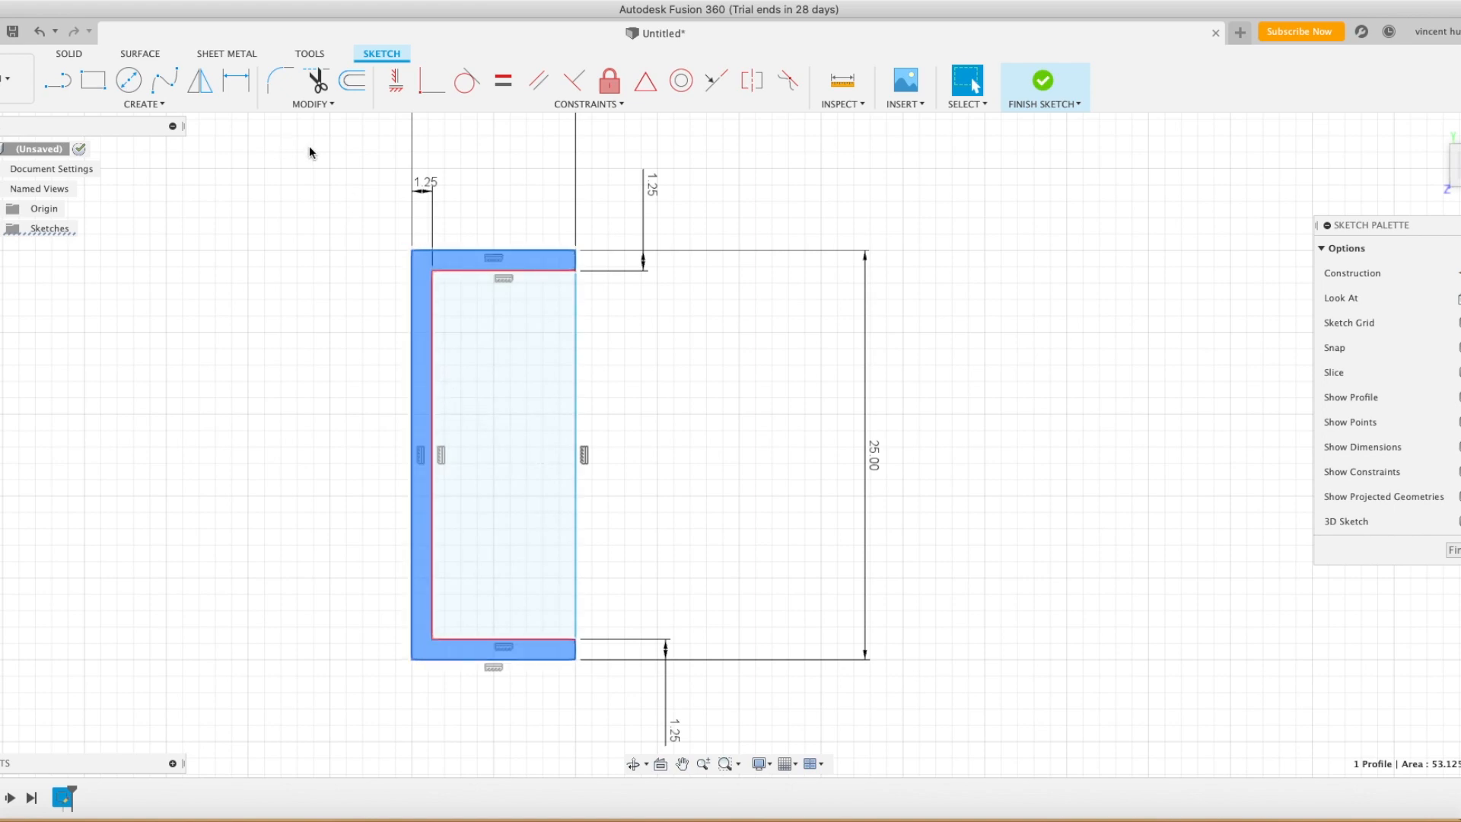
left_click(275, 86)
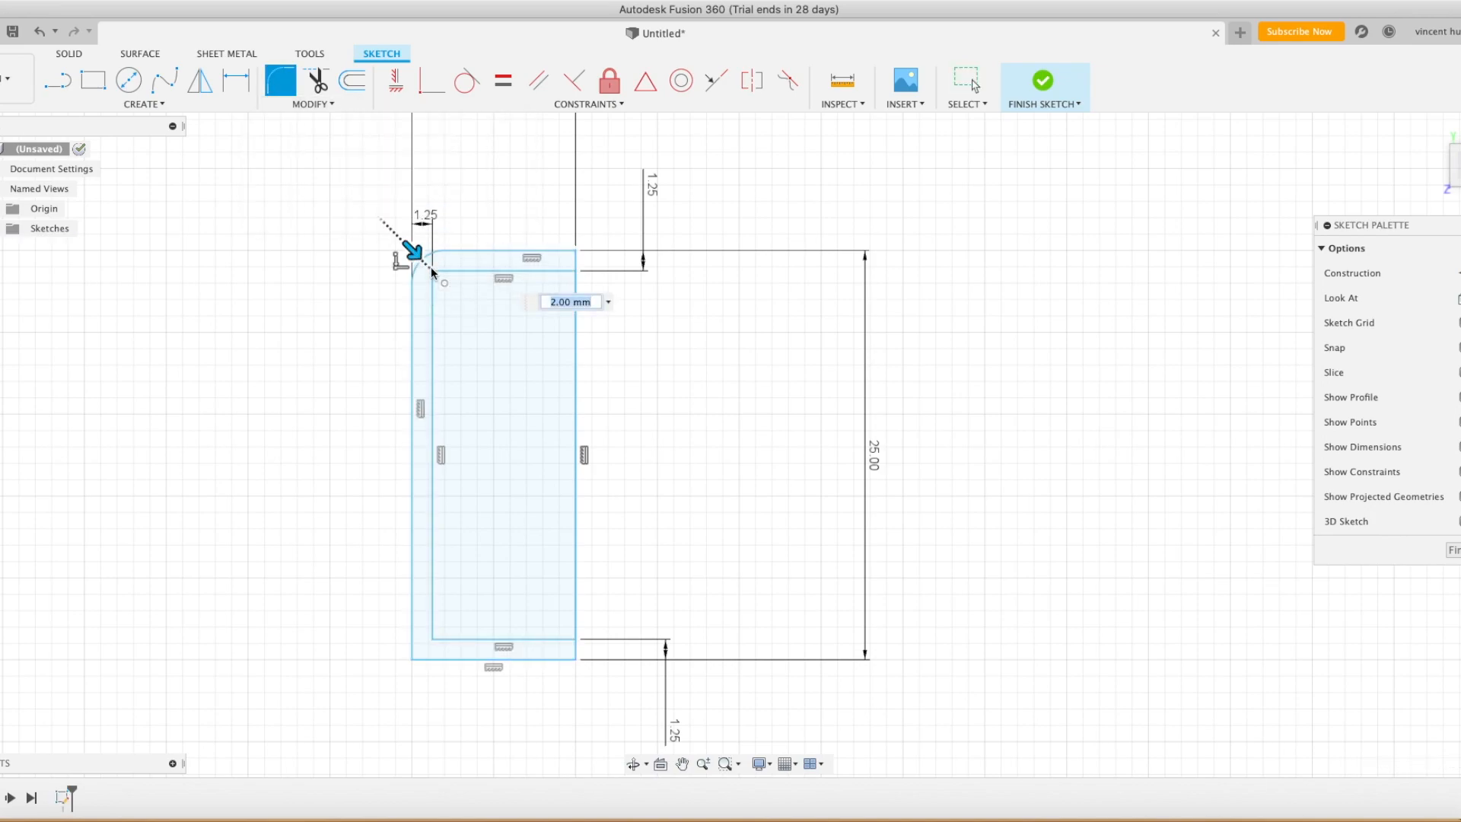
type("10")
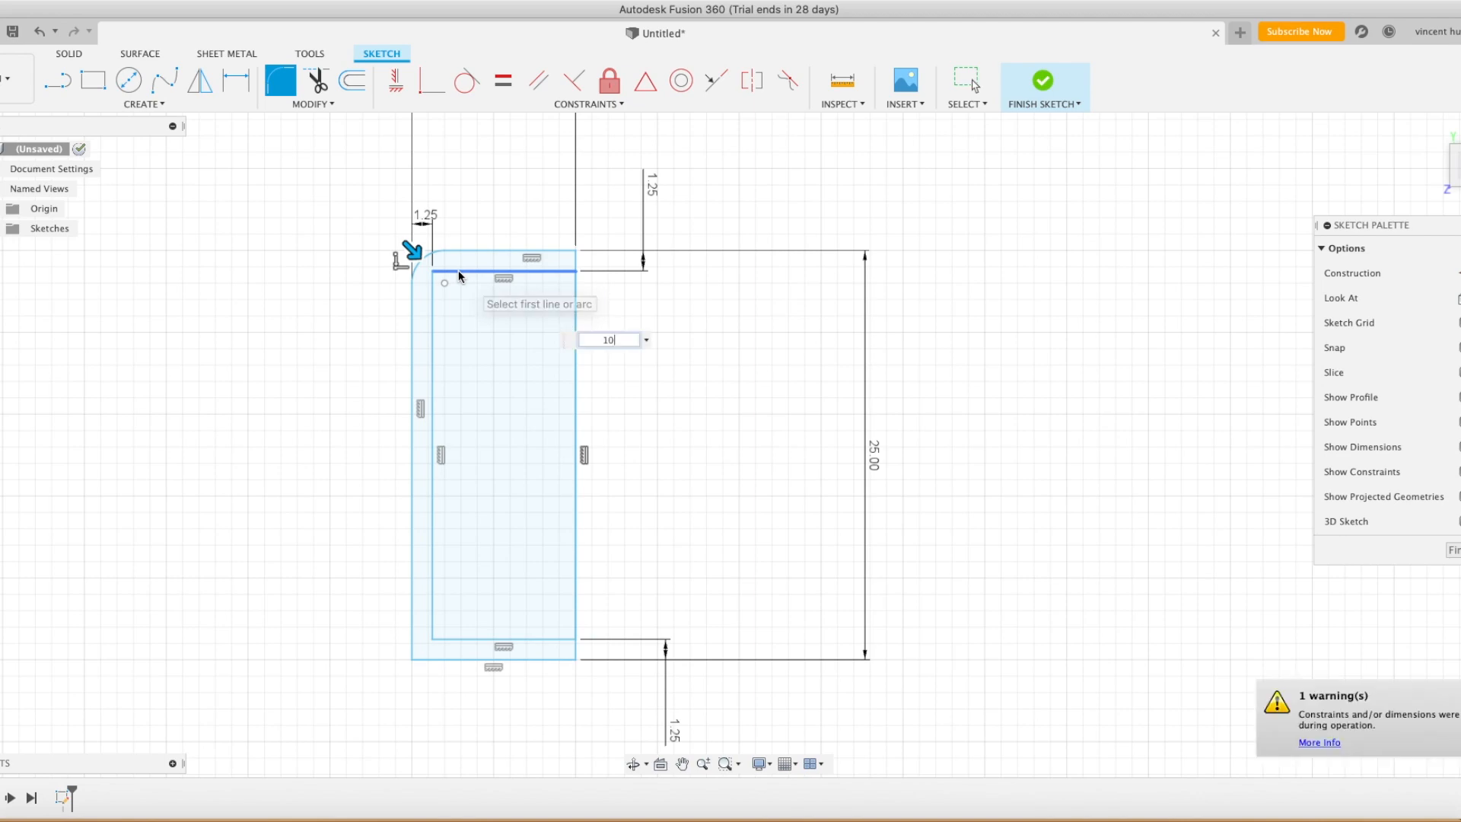
key("Return")
left_click(280, 80)
left_click(431, 272)
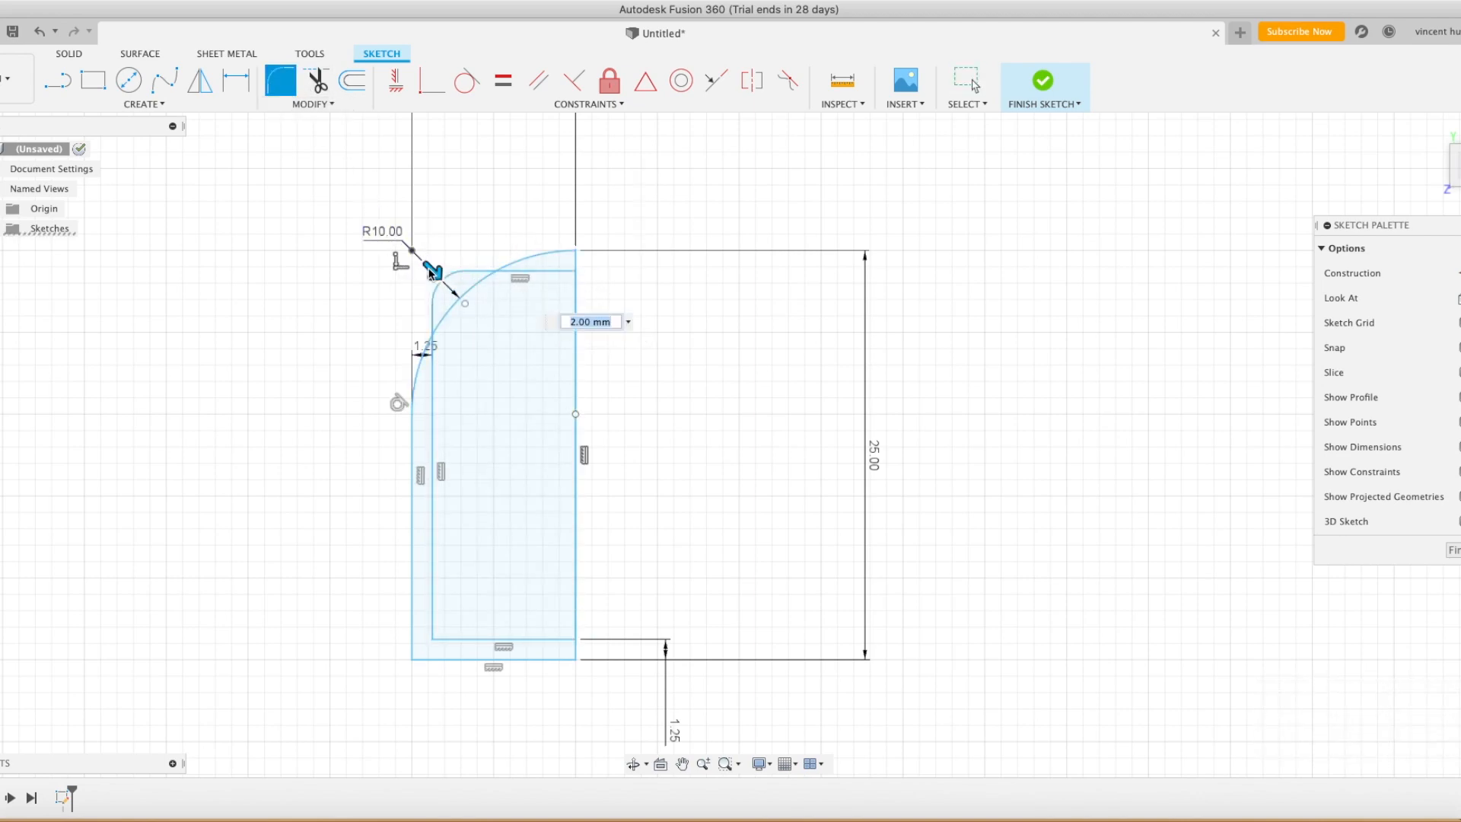
type("10")
key("Return")
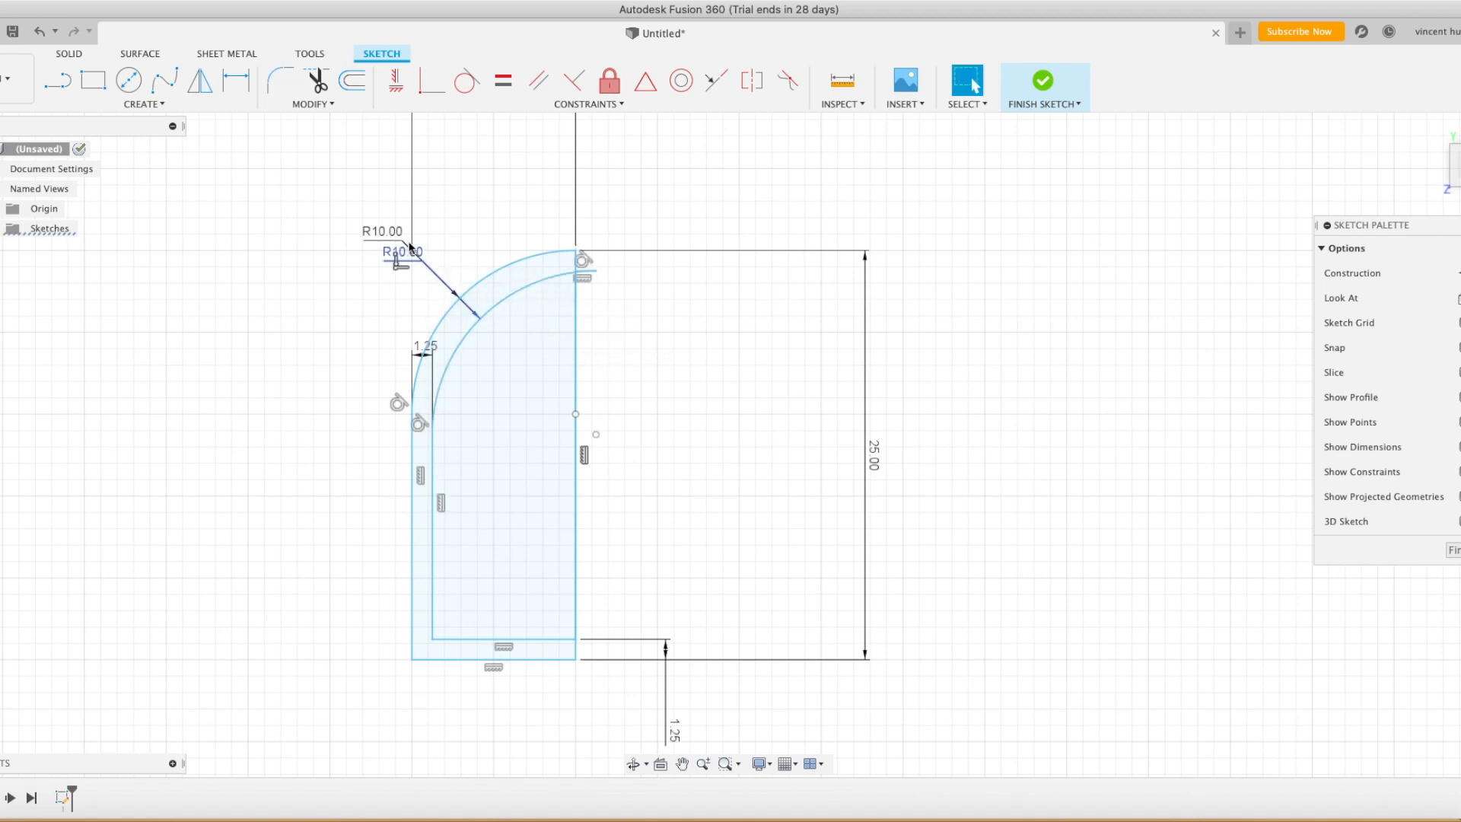
Fillet the lower-left corners of the inner and outer rectangles with a 10 mm radius each
left_click(280, 80)
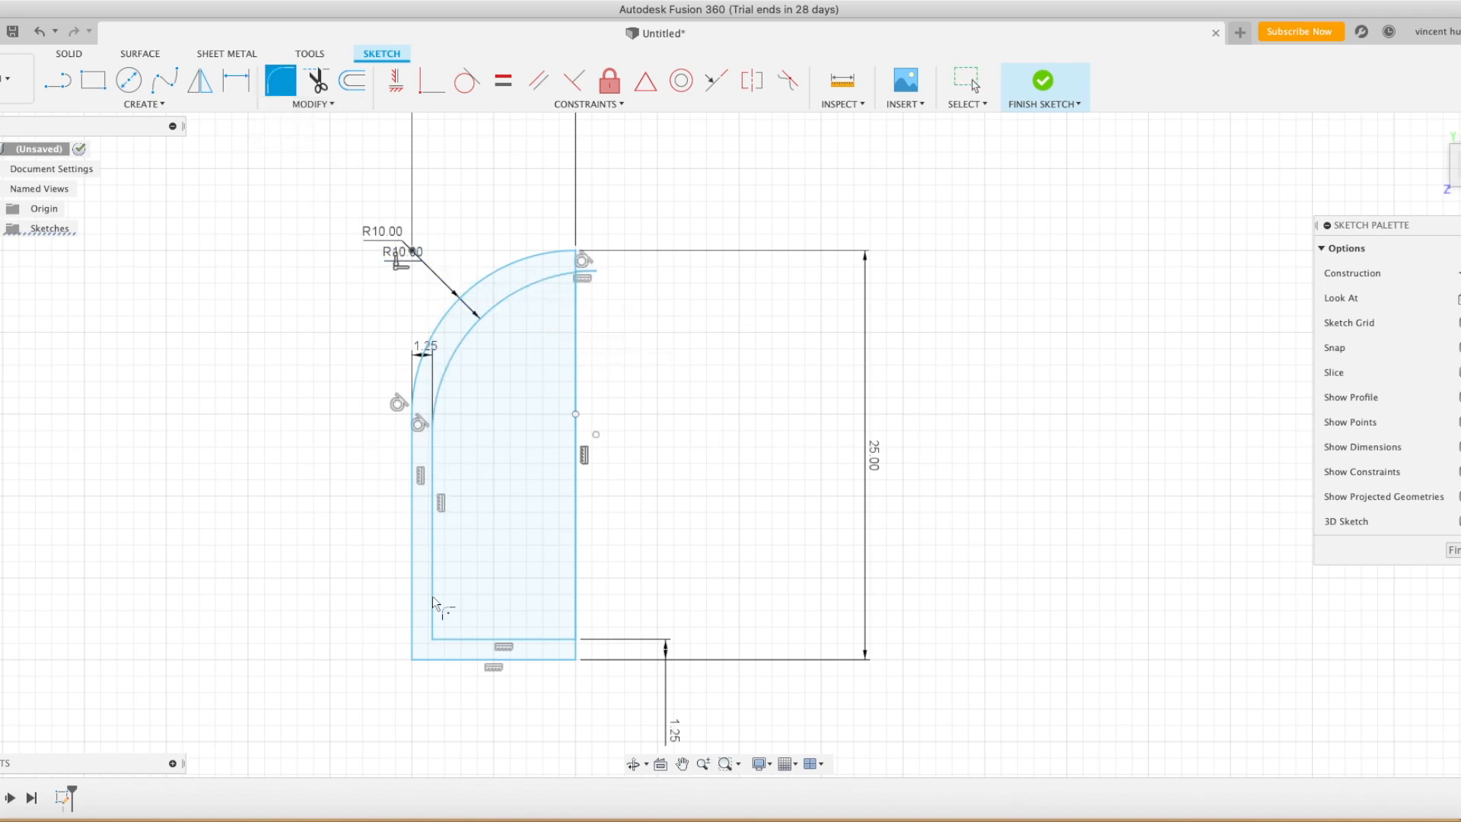
left_click(434, 641)
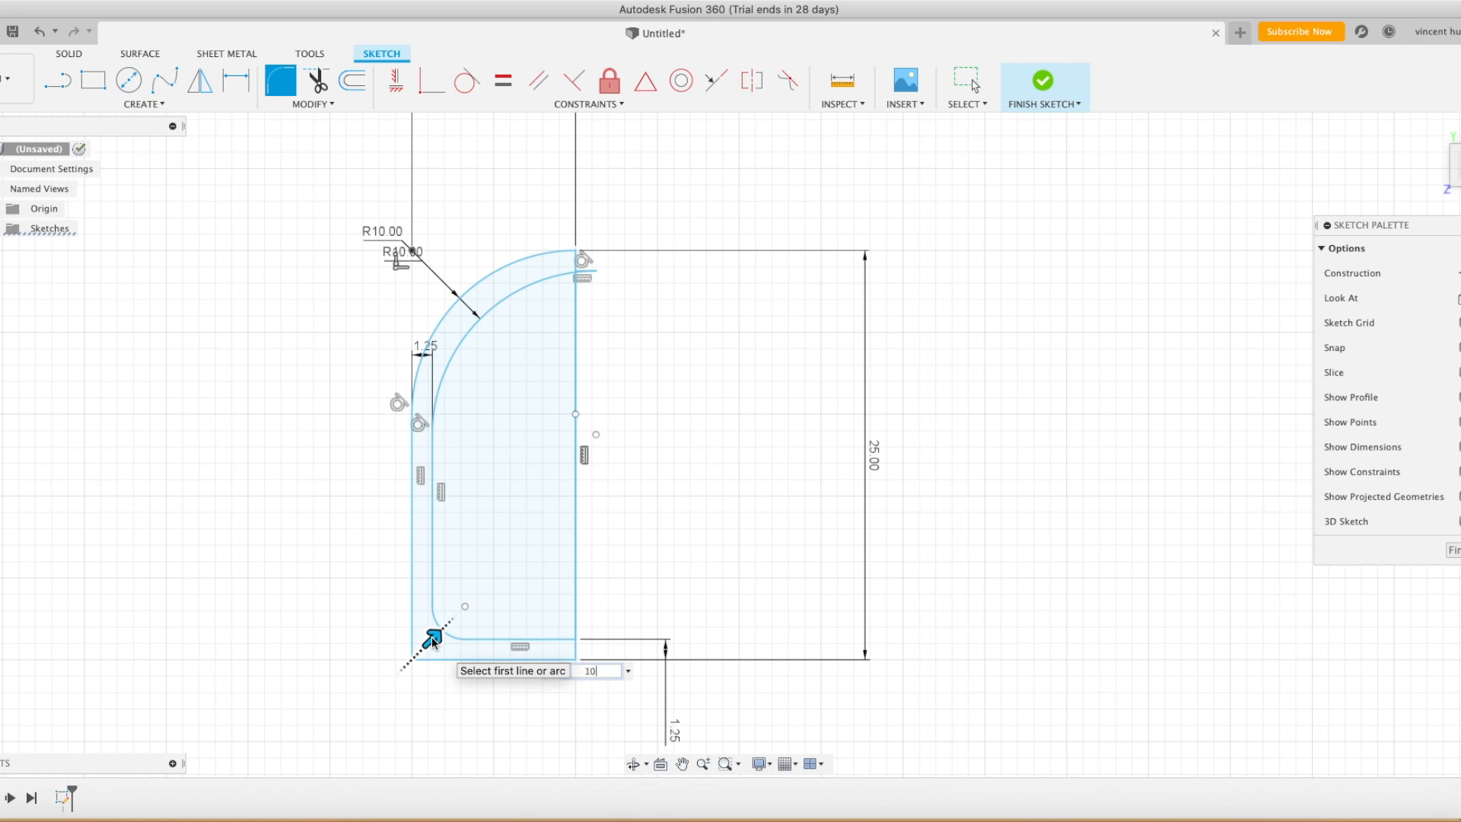
type("10")
key("Return")
left_click(279, 80)
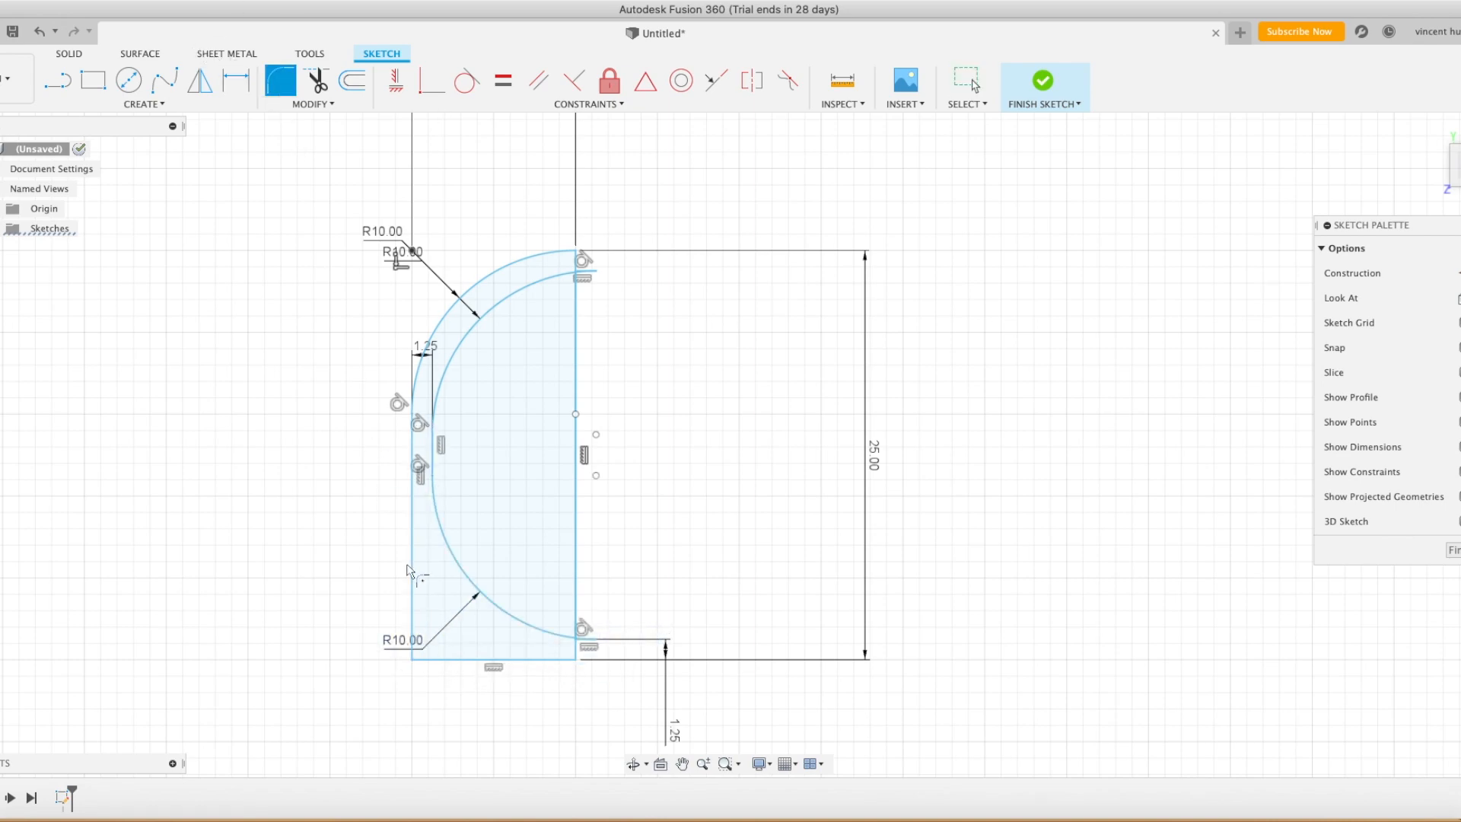
left_click(412, 658)
type("10")
key("Return")
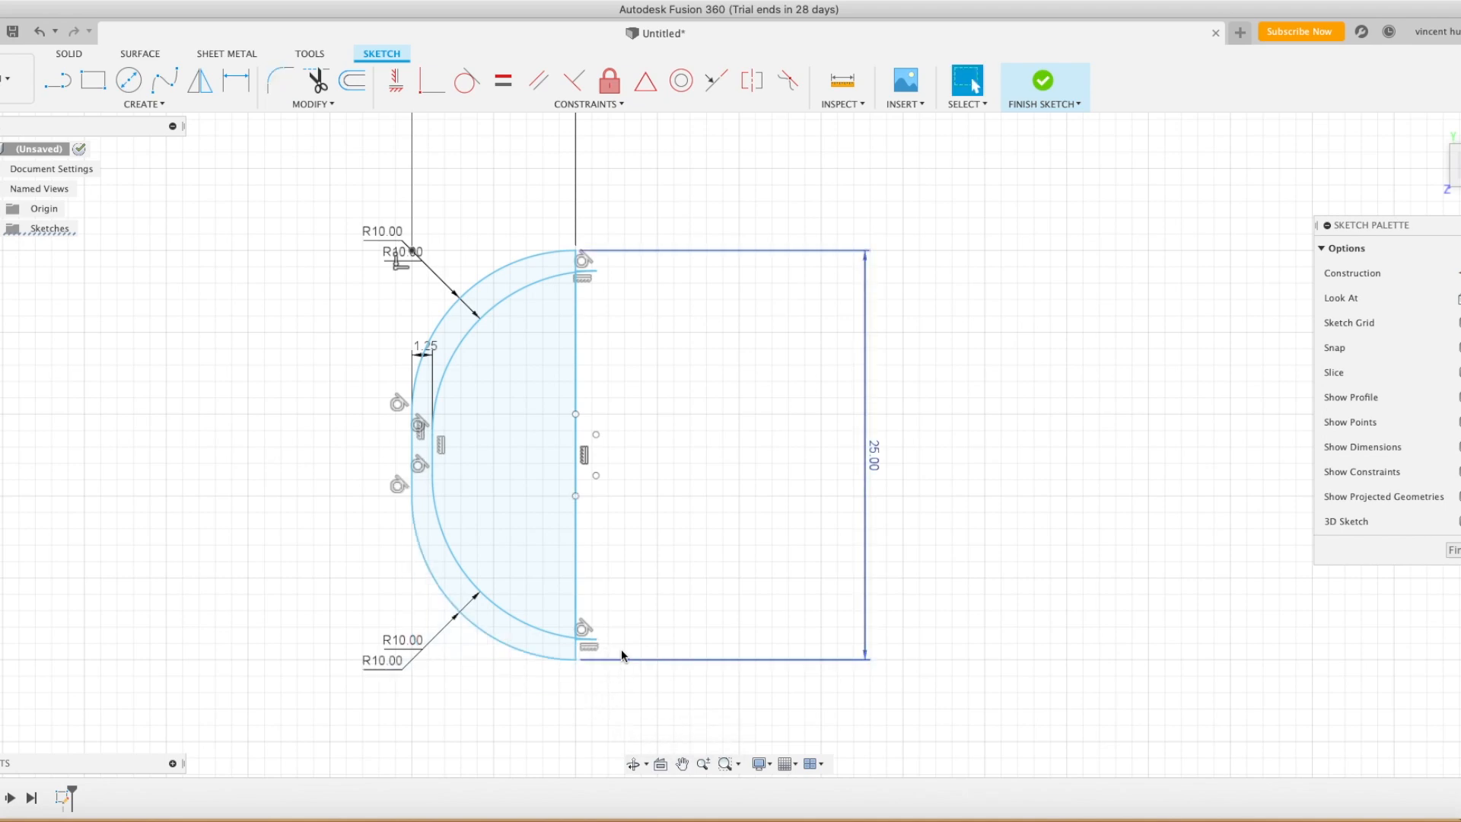
Extrude the curved C-shaped profile between the outer and inner outlines as a new body about 135 mm long
left_click(420, 472)
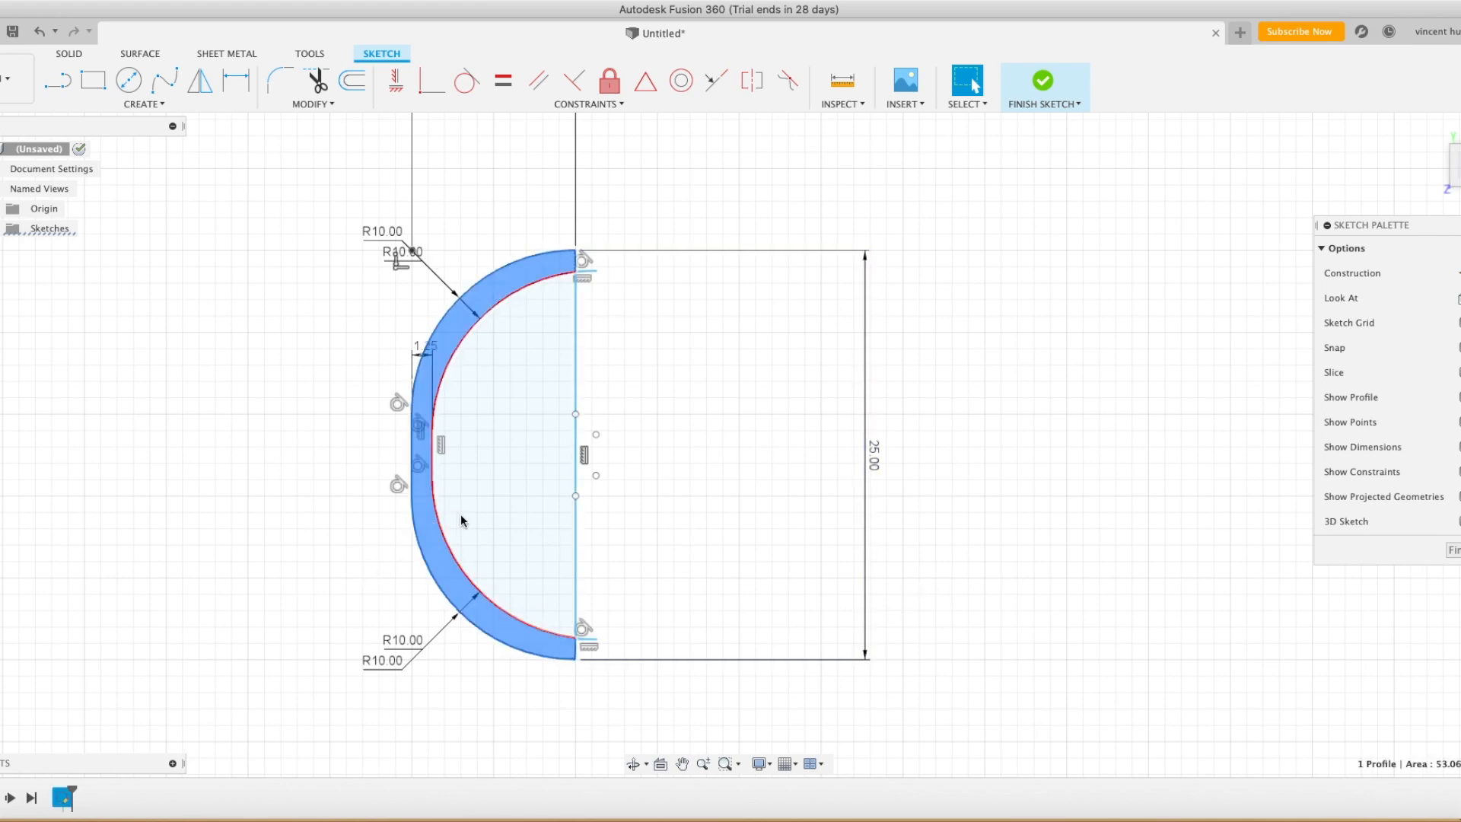
left_click(935, 632)
middle_click_drag(728, 512, 943, 460)
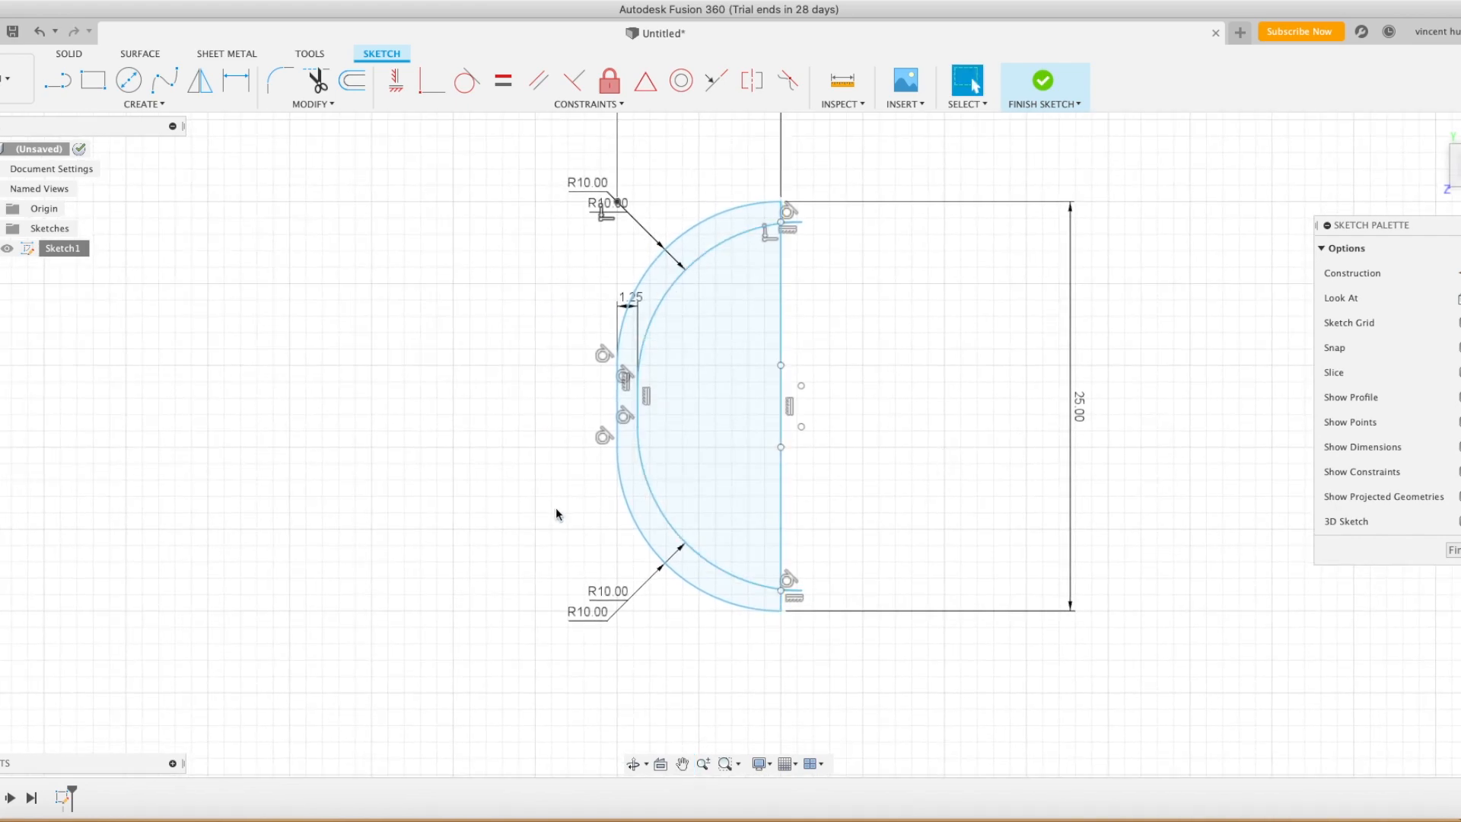
left_click(649, 503)
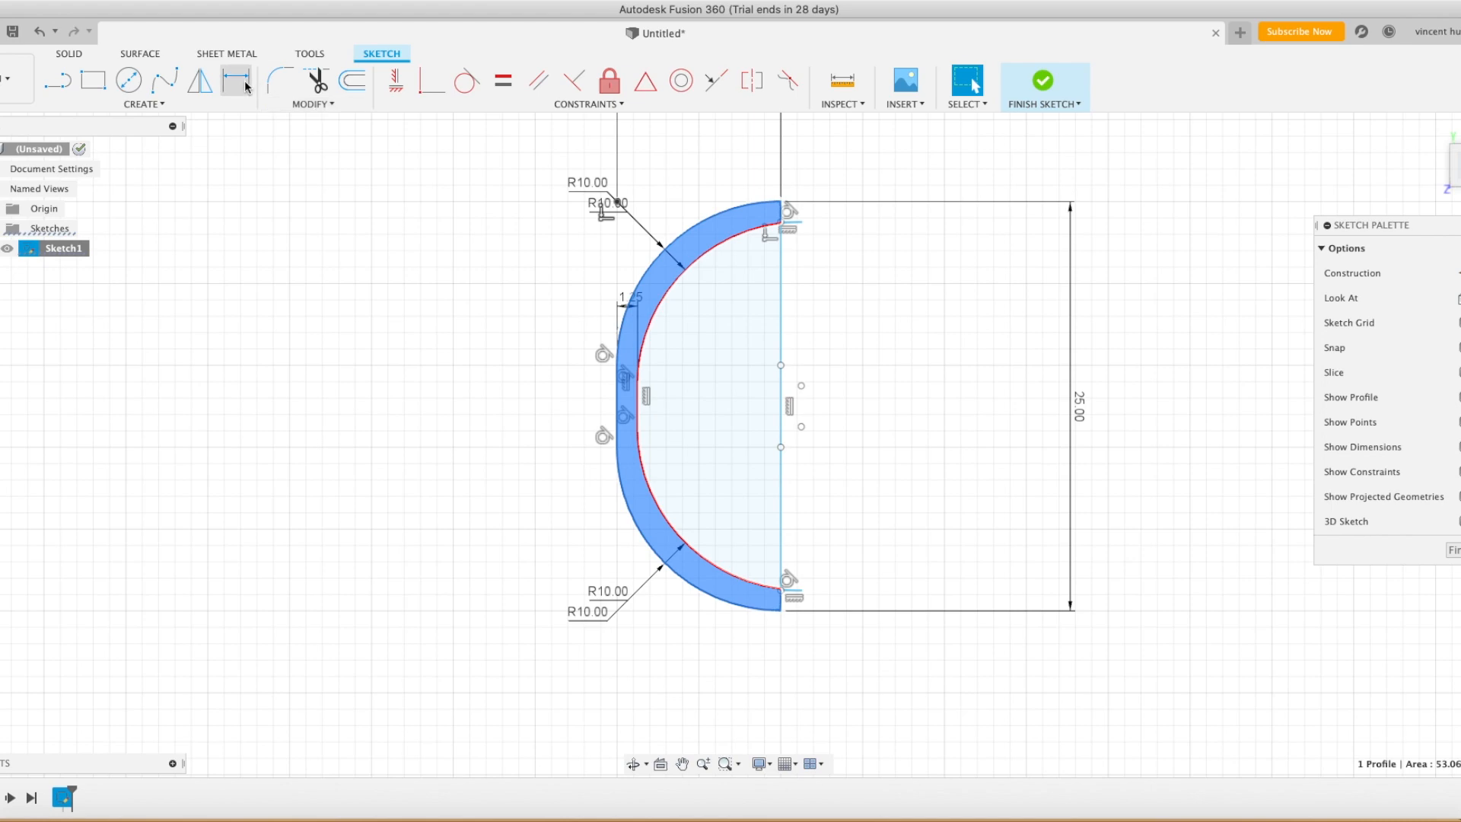
left_click(82, 58)
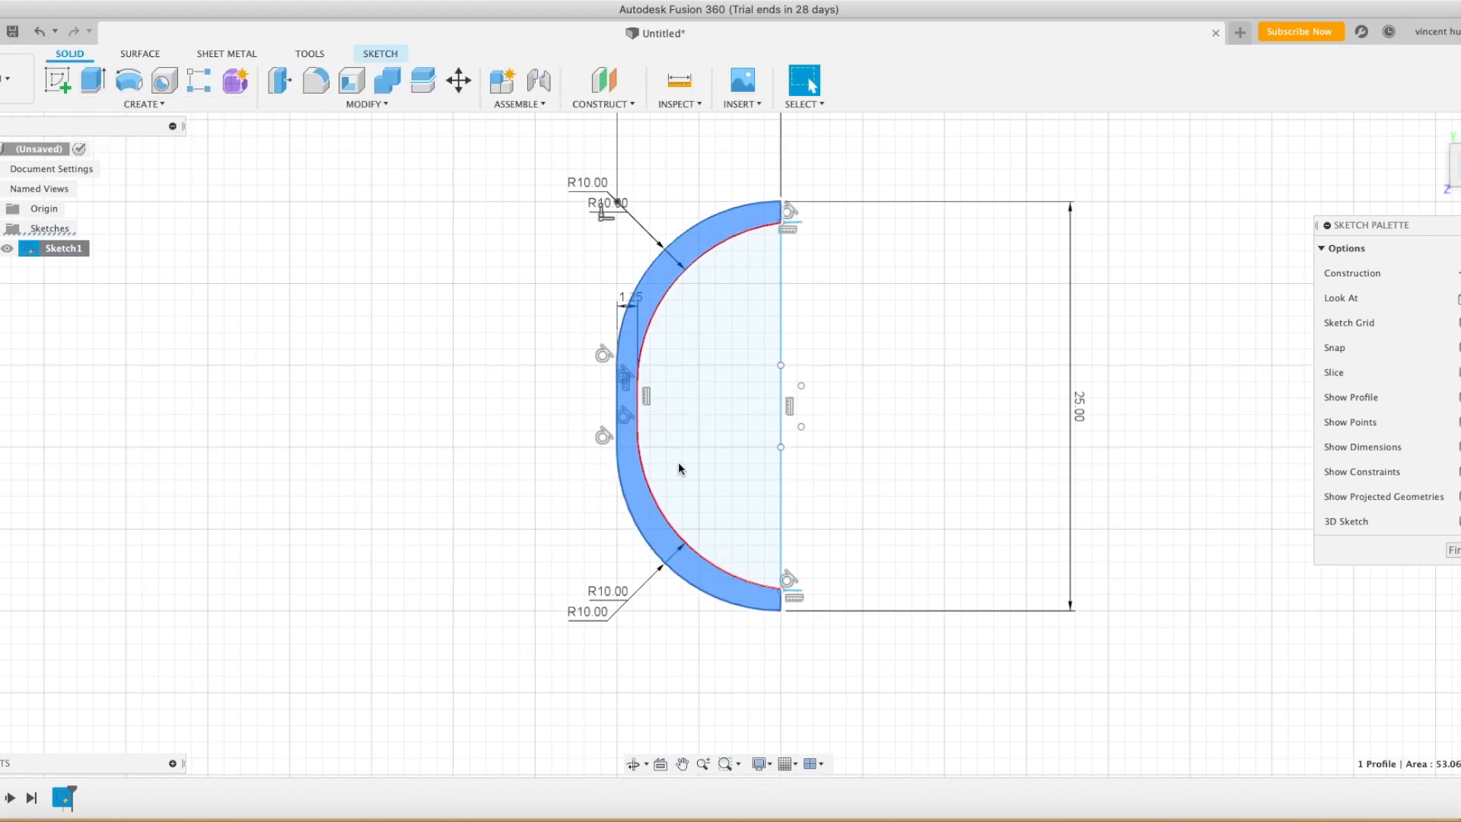
key("e")
mouse_move(729, 444)
middle_mouse_down("shift")
mouse_move(742, 446)
mouse_move(716, 439)
middle_mouse_up("shift")
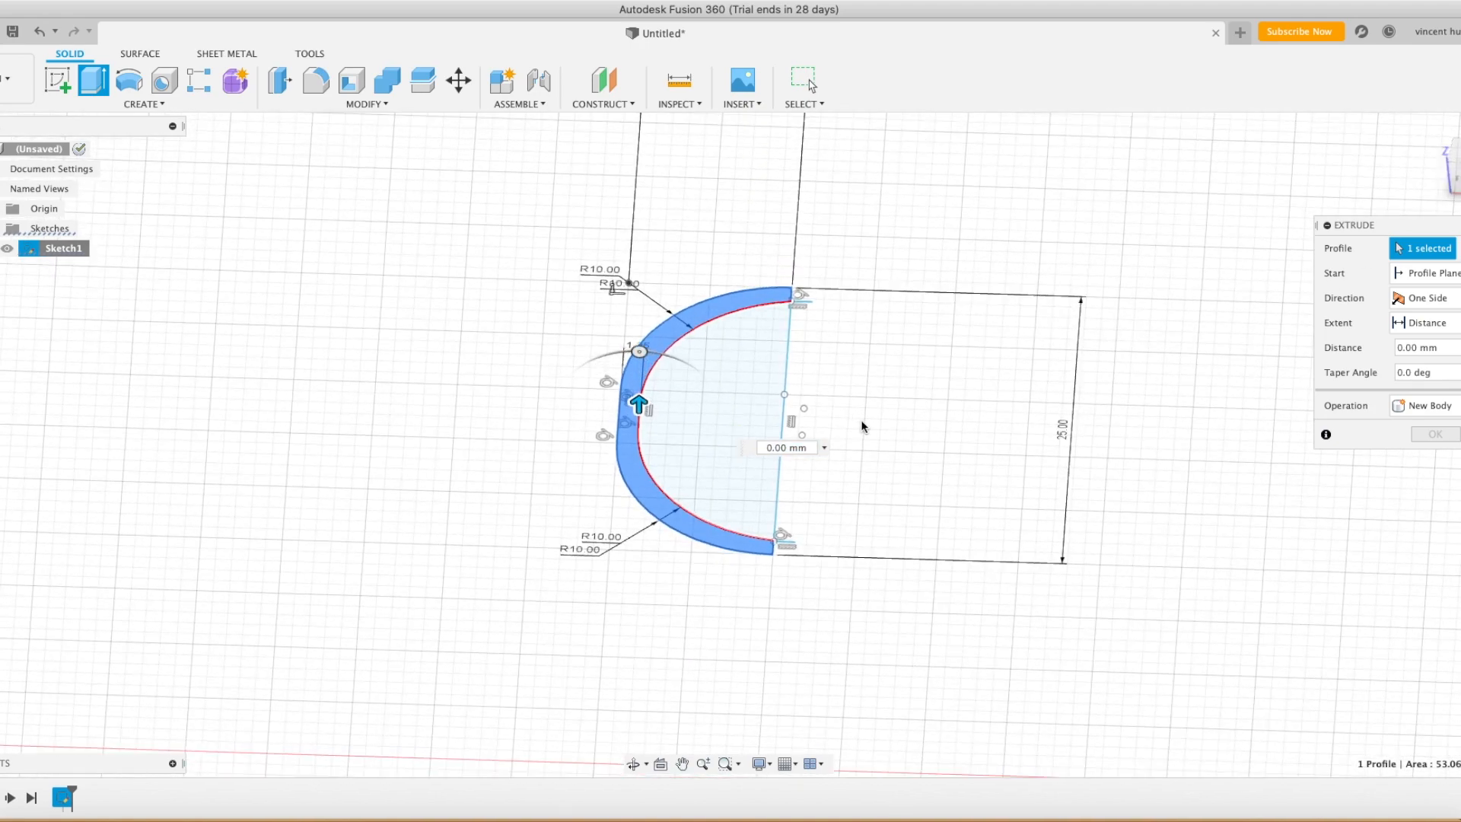
left_click_drag(639, 404, 639, 204)
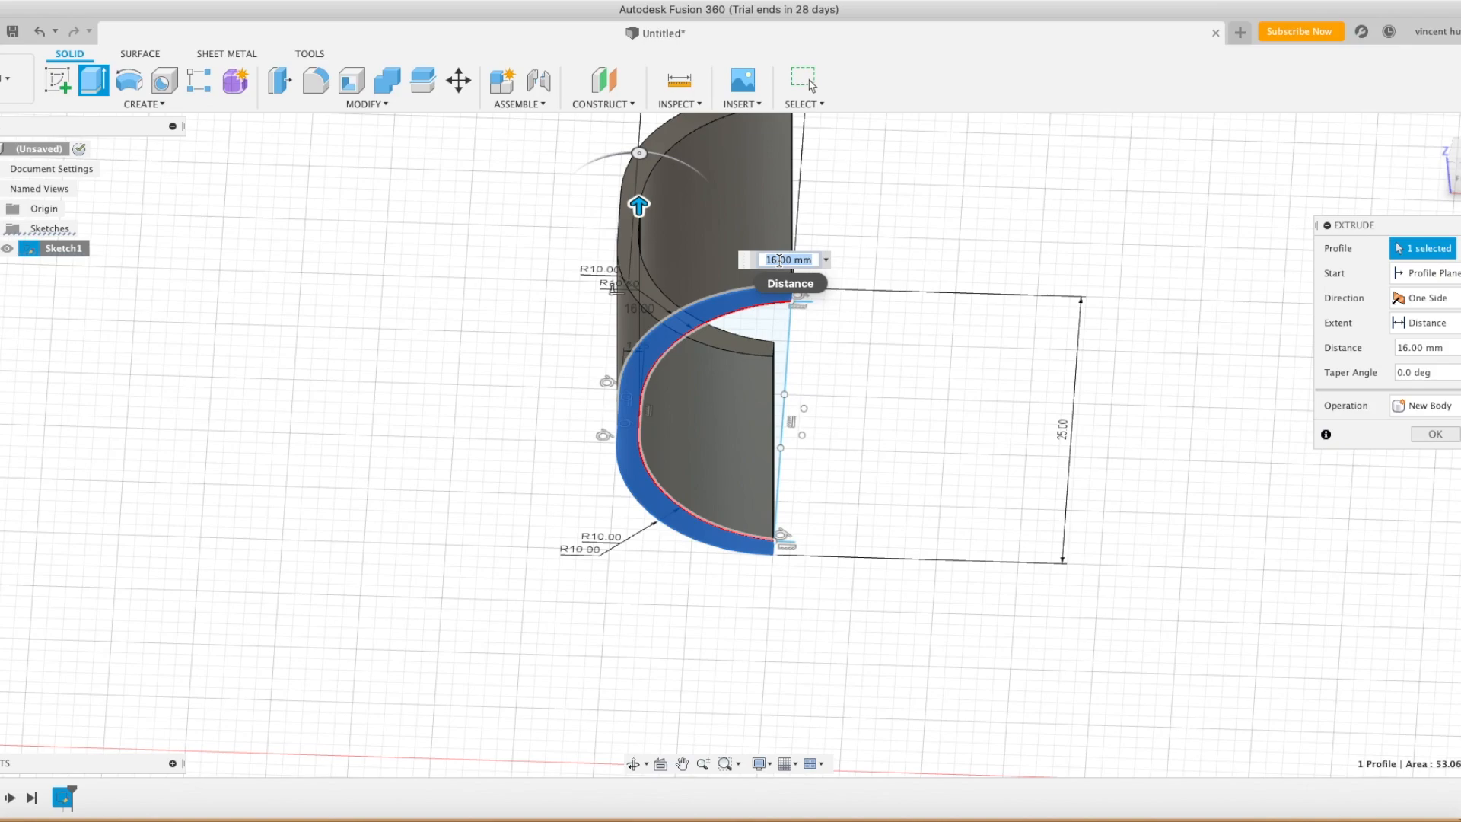
key("BackSpace")
key("Return")
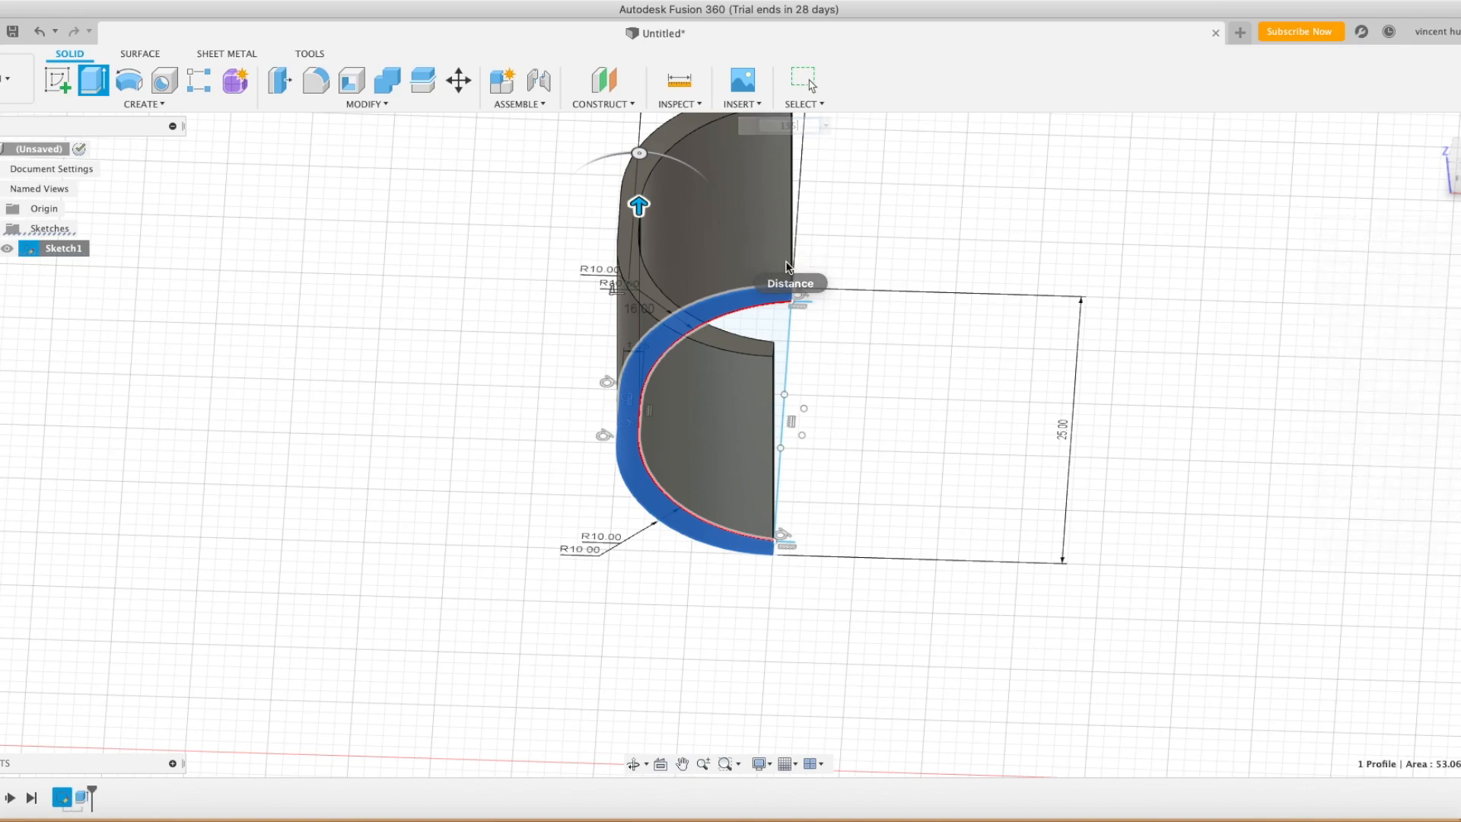
Examine the extruded body from its outer curved side, from the full length to the upper end
scroll(771, 424, "down", 10)
scroll(770, 417, "down", 5)
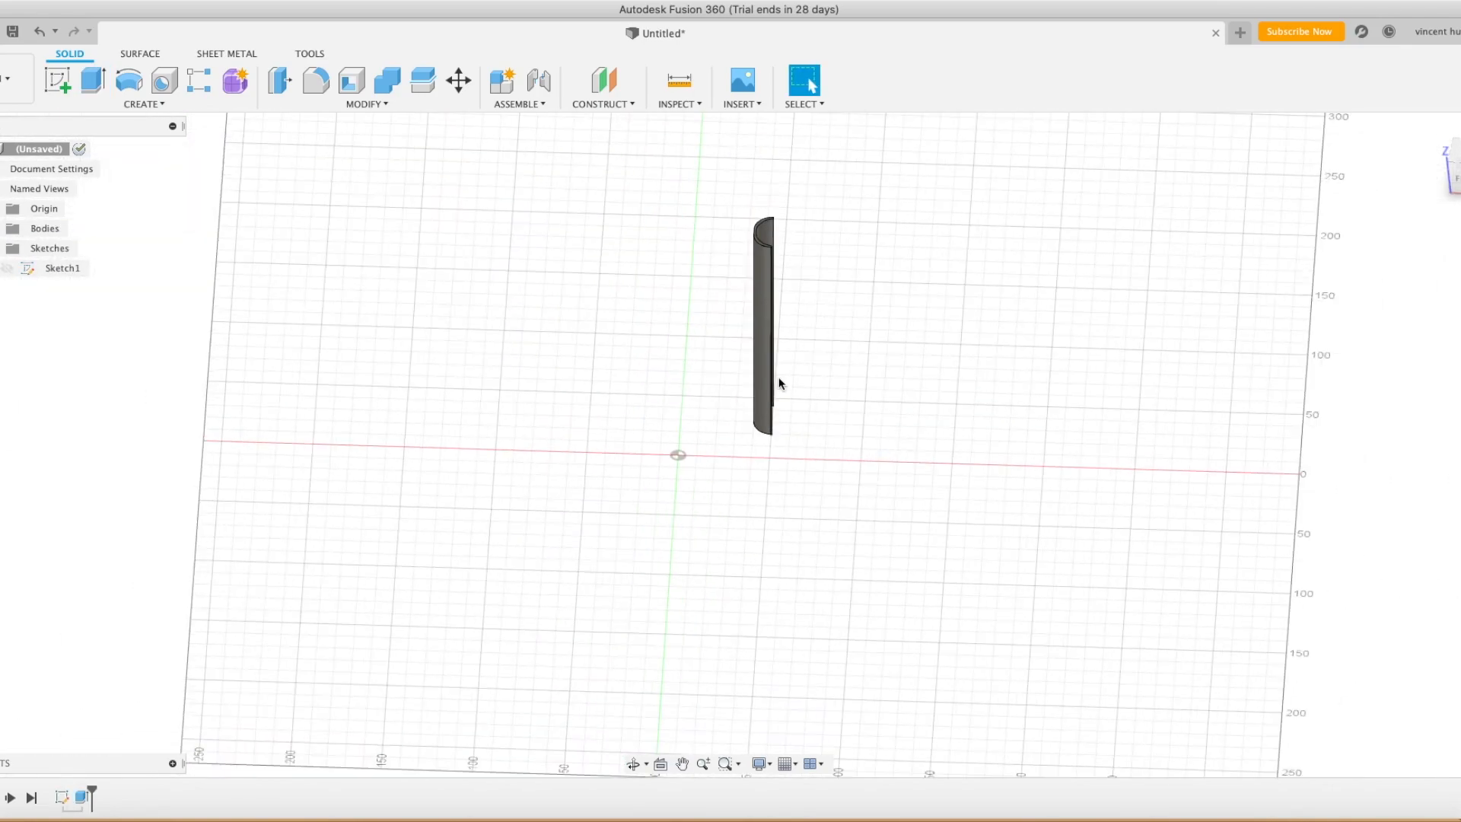
scroll(685, 450, "up", 6)
scroll(525, 486, "up", 2)
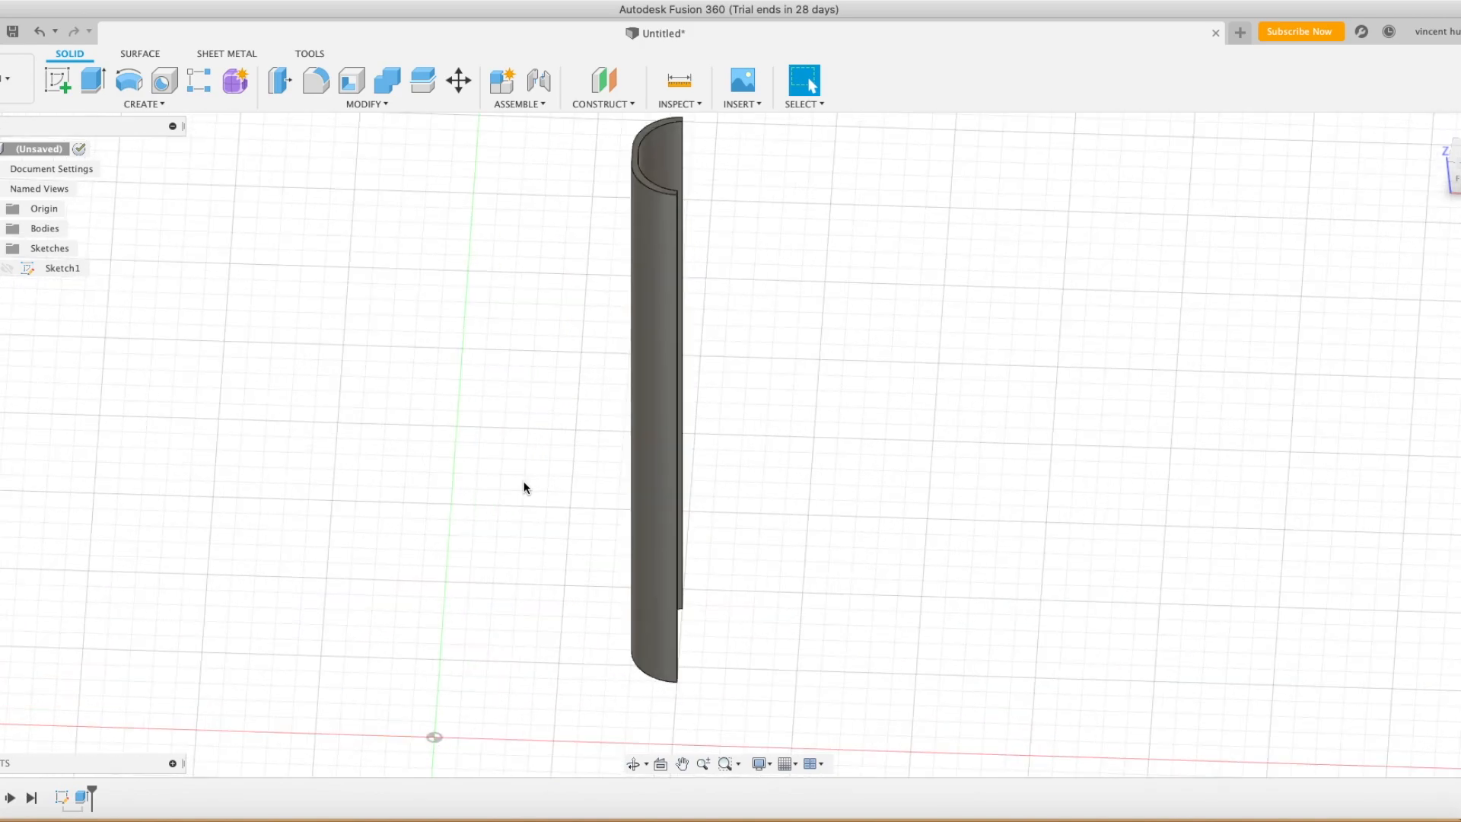
left_click_drag(1455, 179, 1439, 240)
left_click_drag(1452, 187, 1458, 175)
left_click(1454, 171)
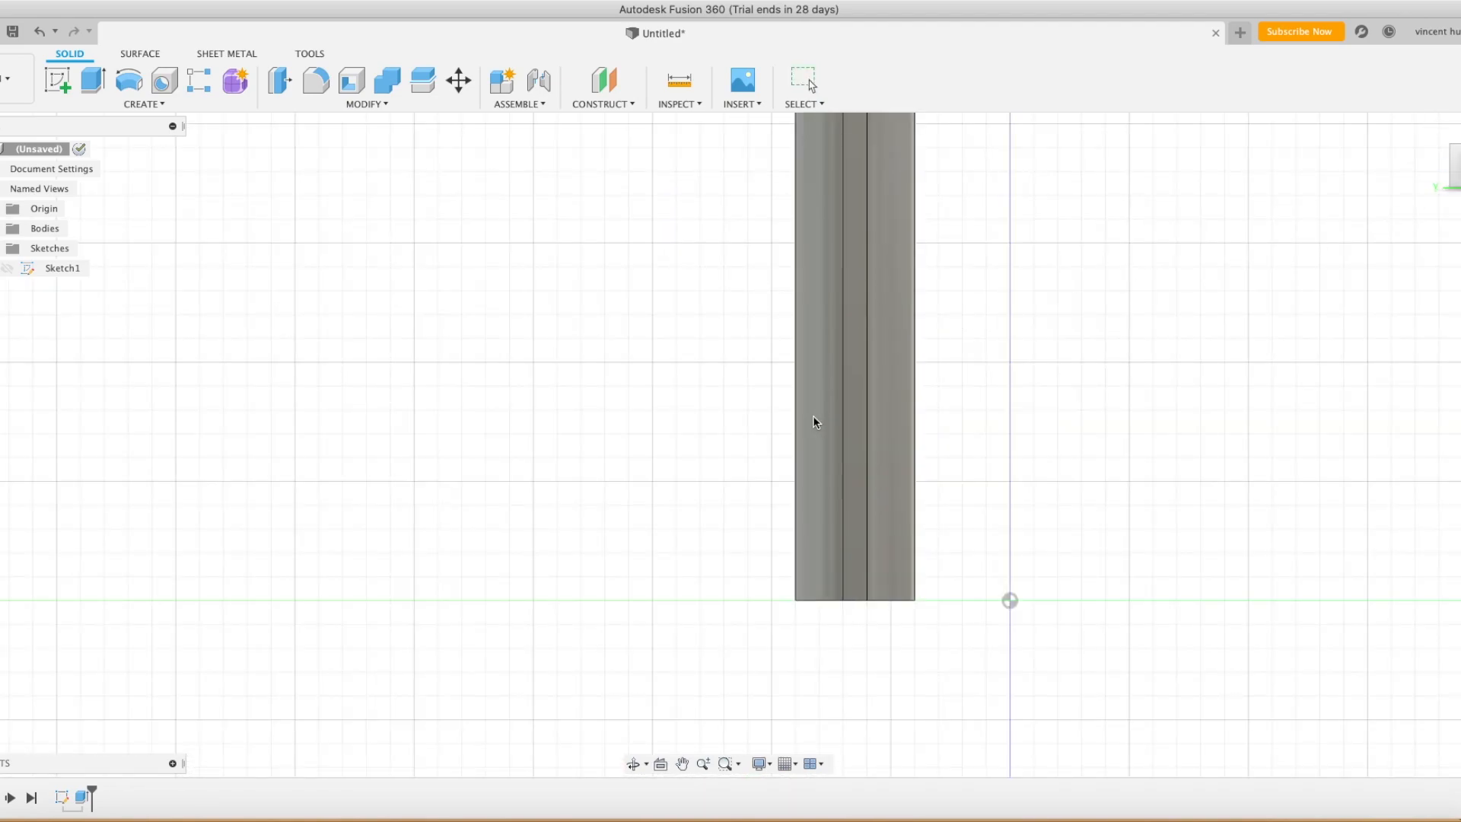
scroll(883, 365, "down", 2)
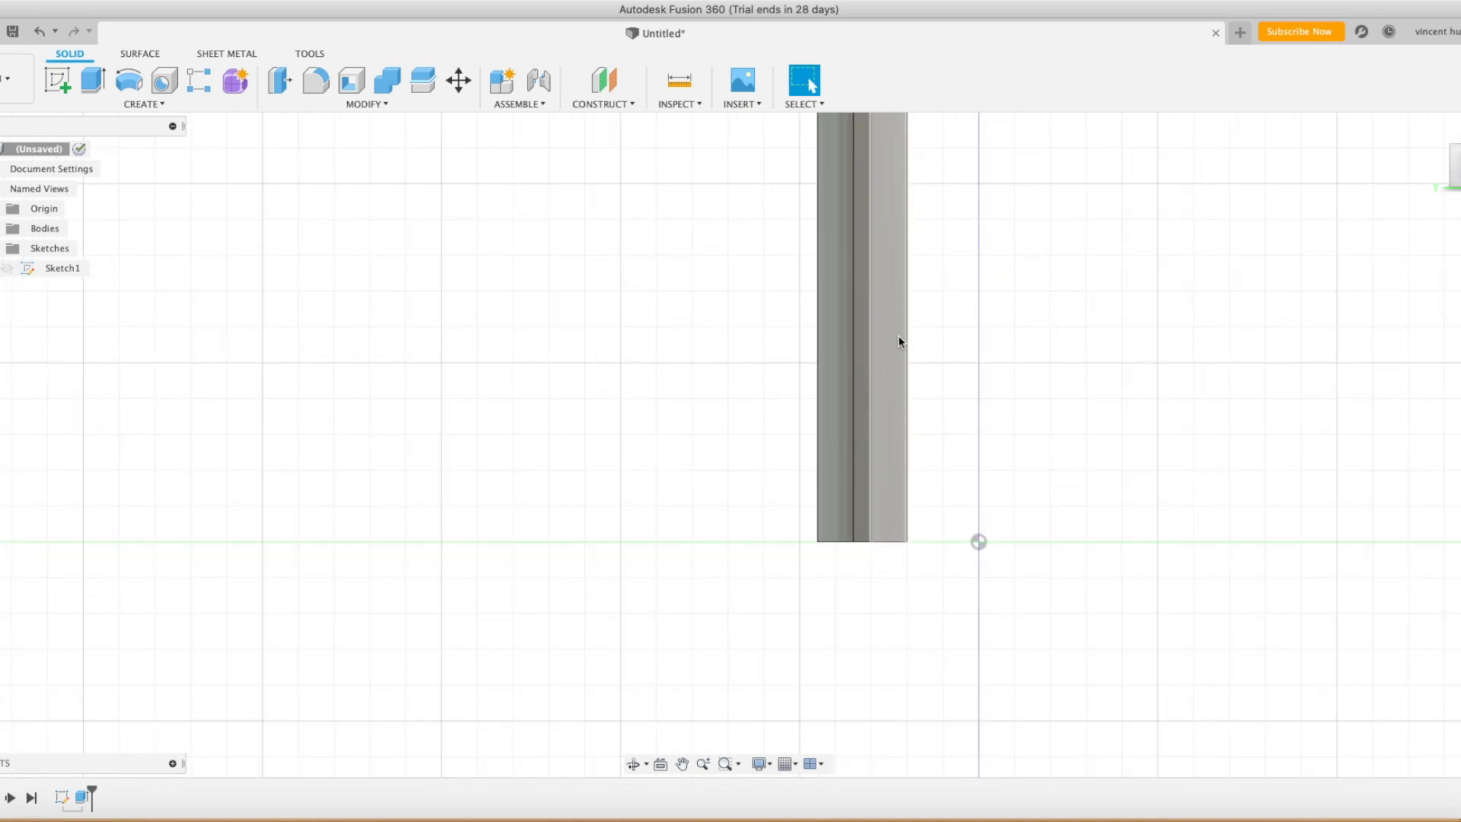
scroll(904, 316, "down", 2)
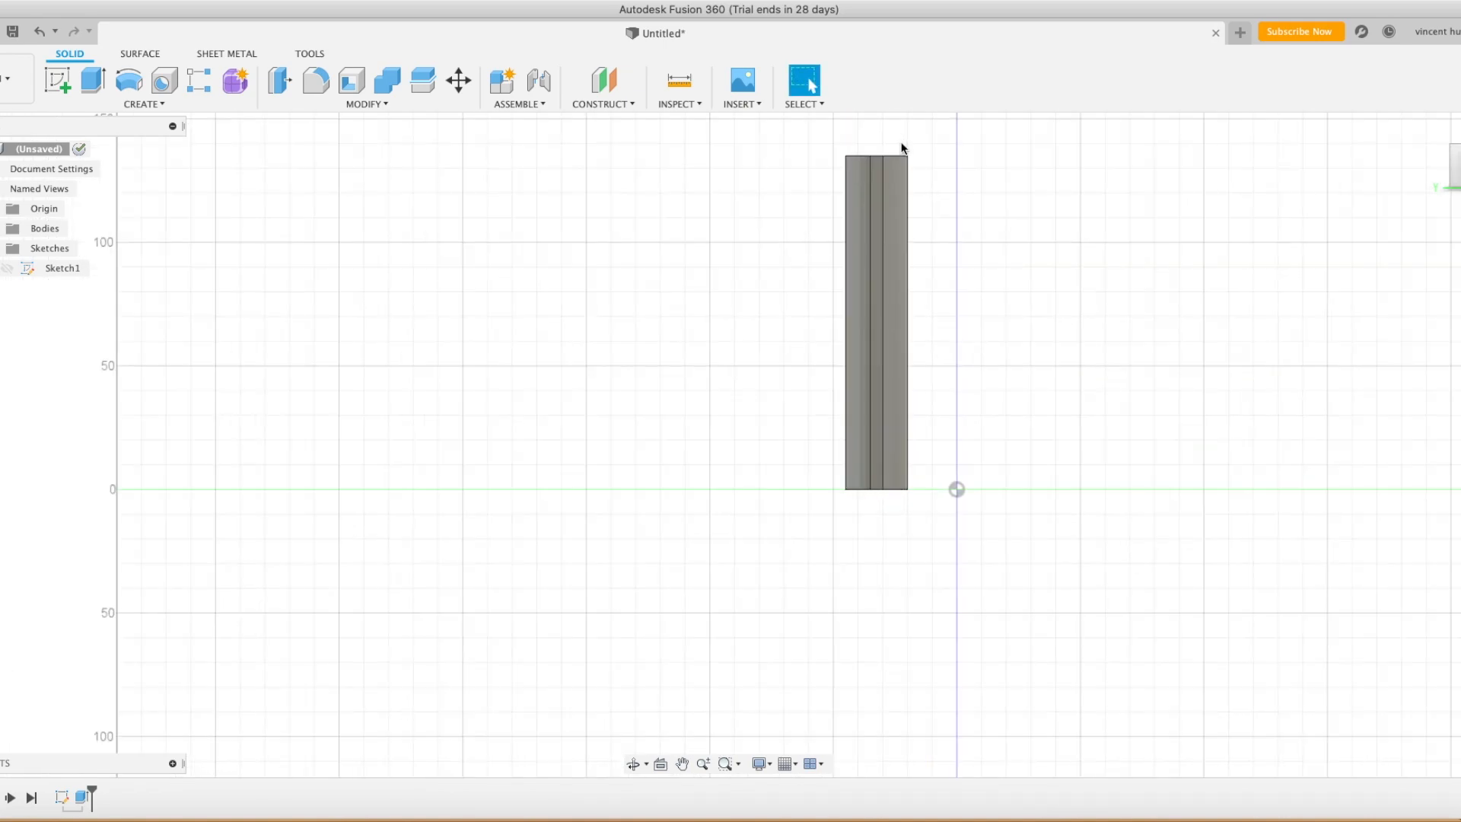
scroll(888, 168, "up", 10)
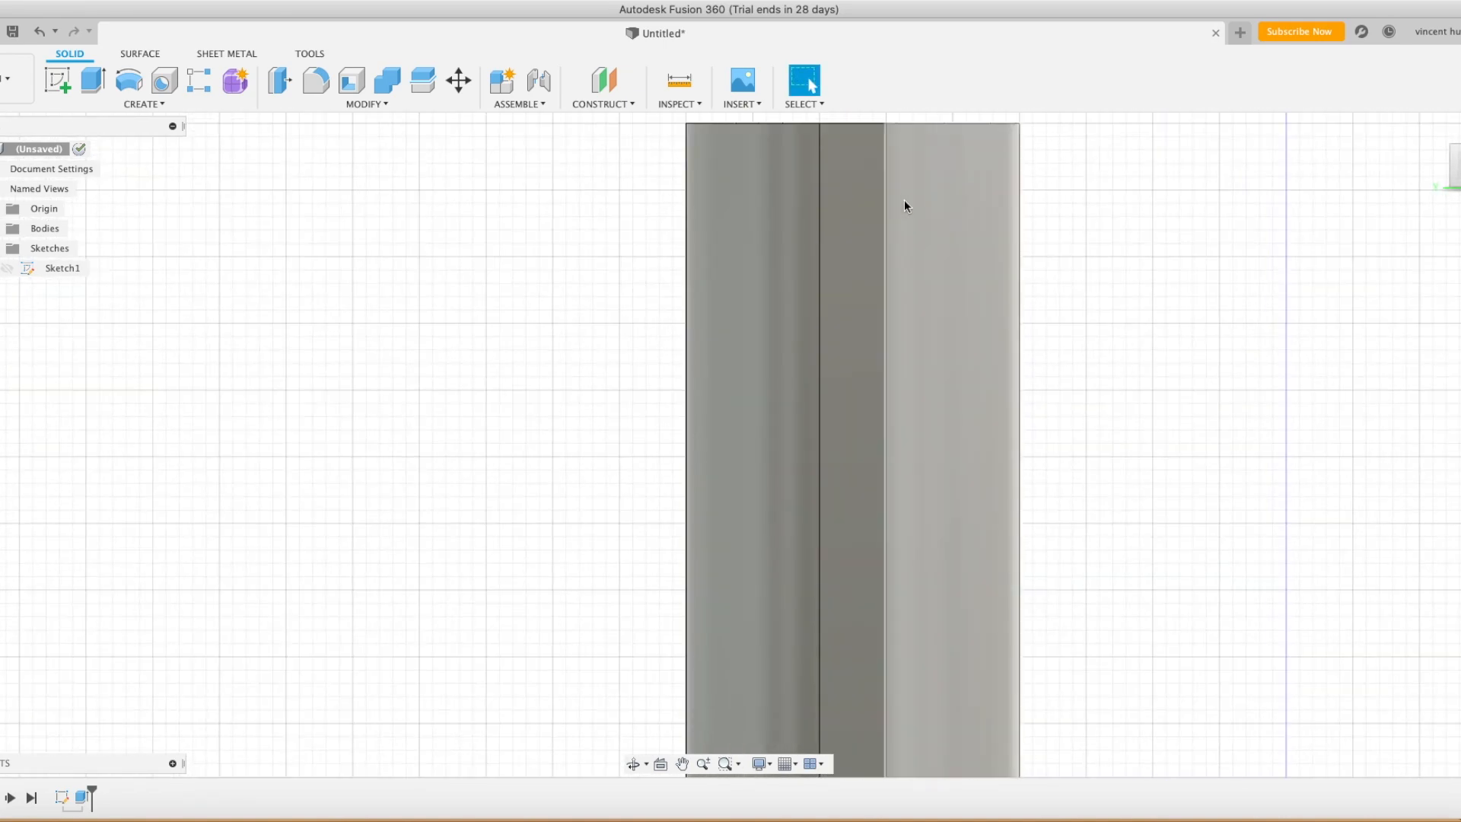
scroll(900, 160, "up", 4)
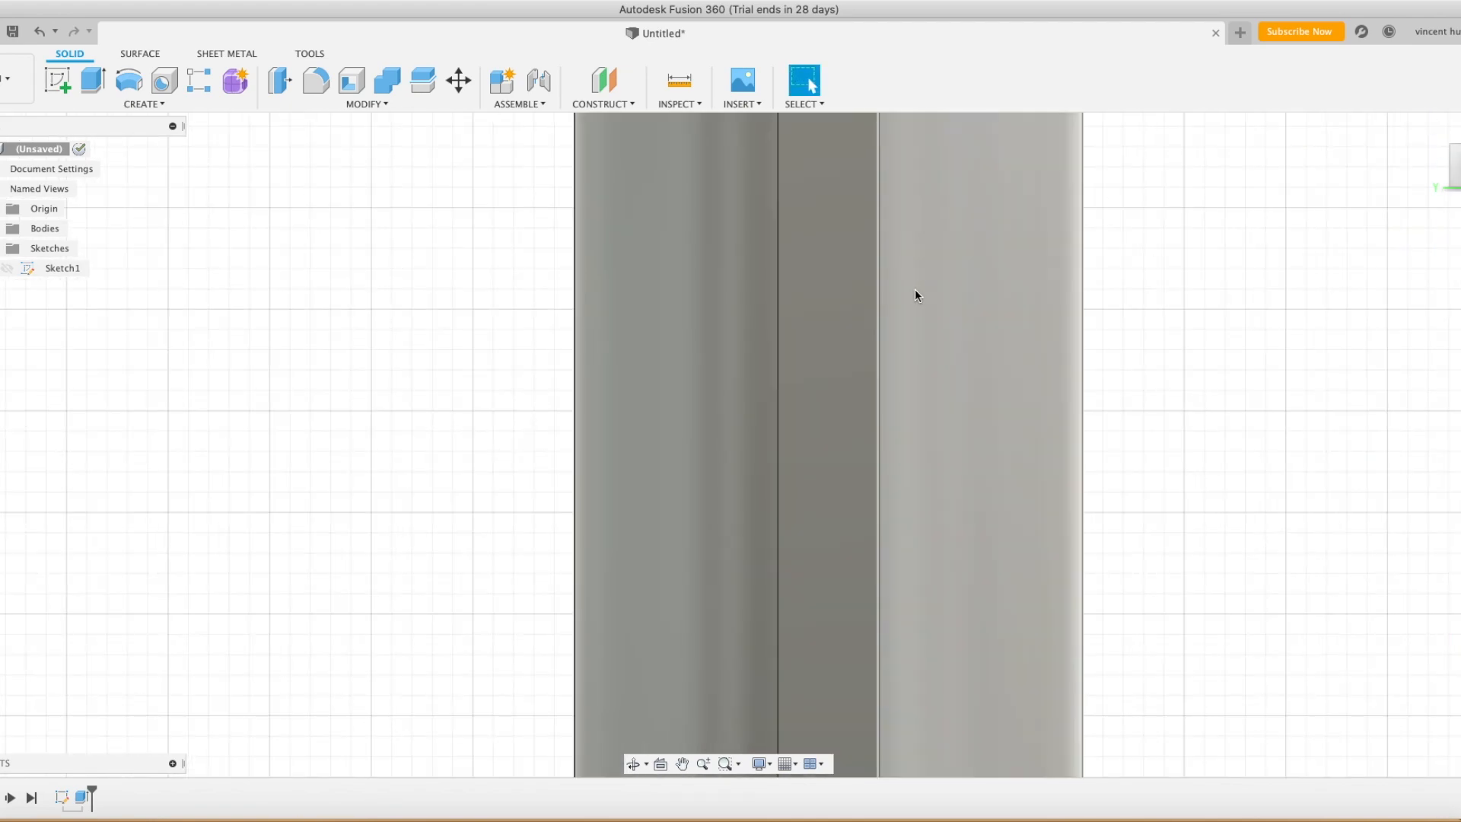
scroll(915, 289, "down", 2)
scroll(883, 185, "up", 4)
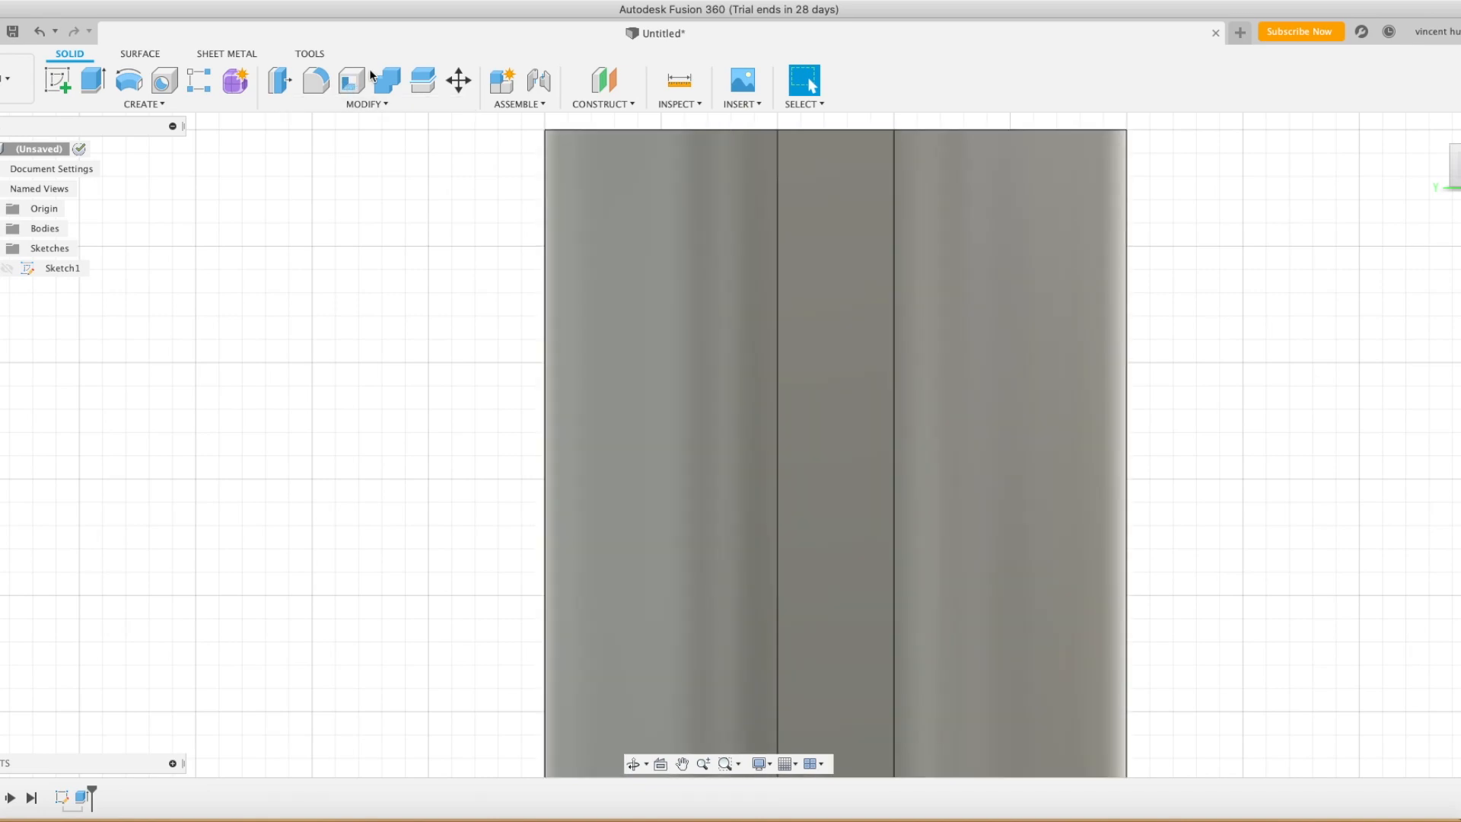
left_click(459, 80)
left_click(760, 302)
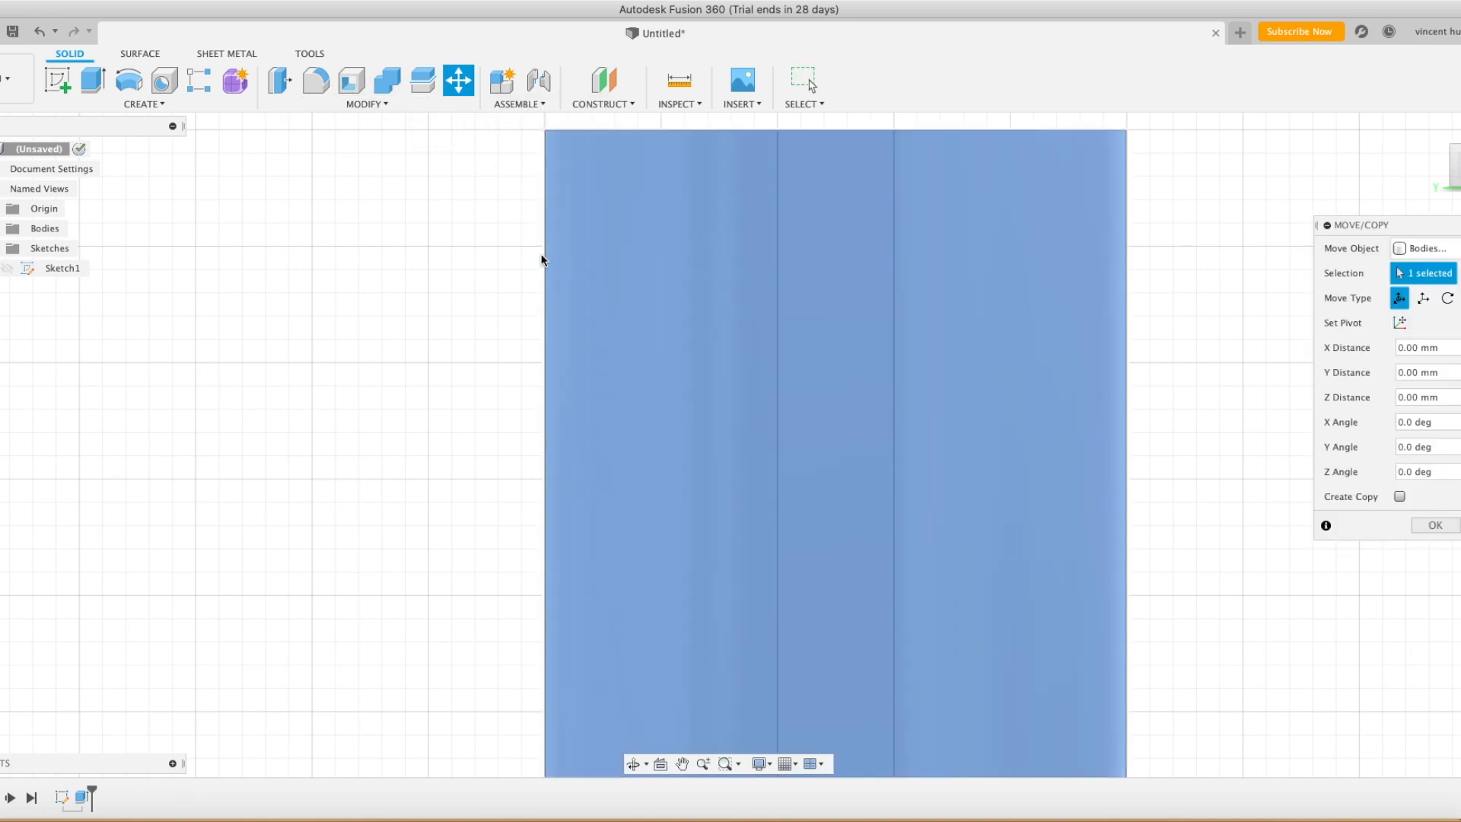
key("Escape")
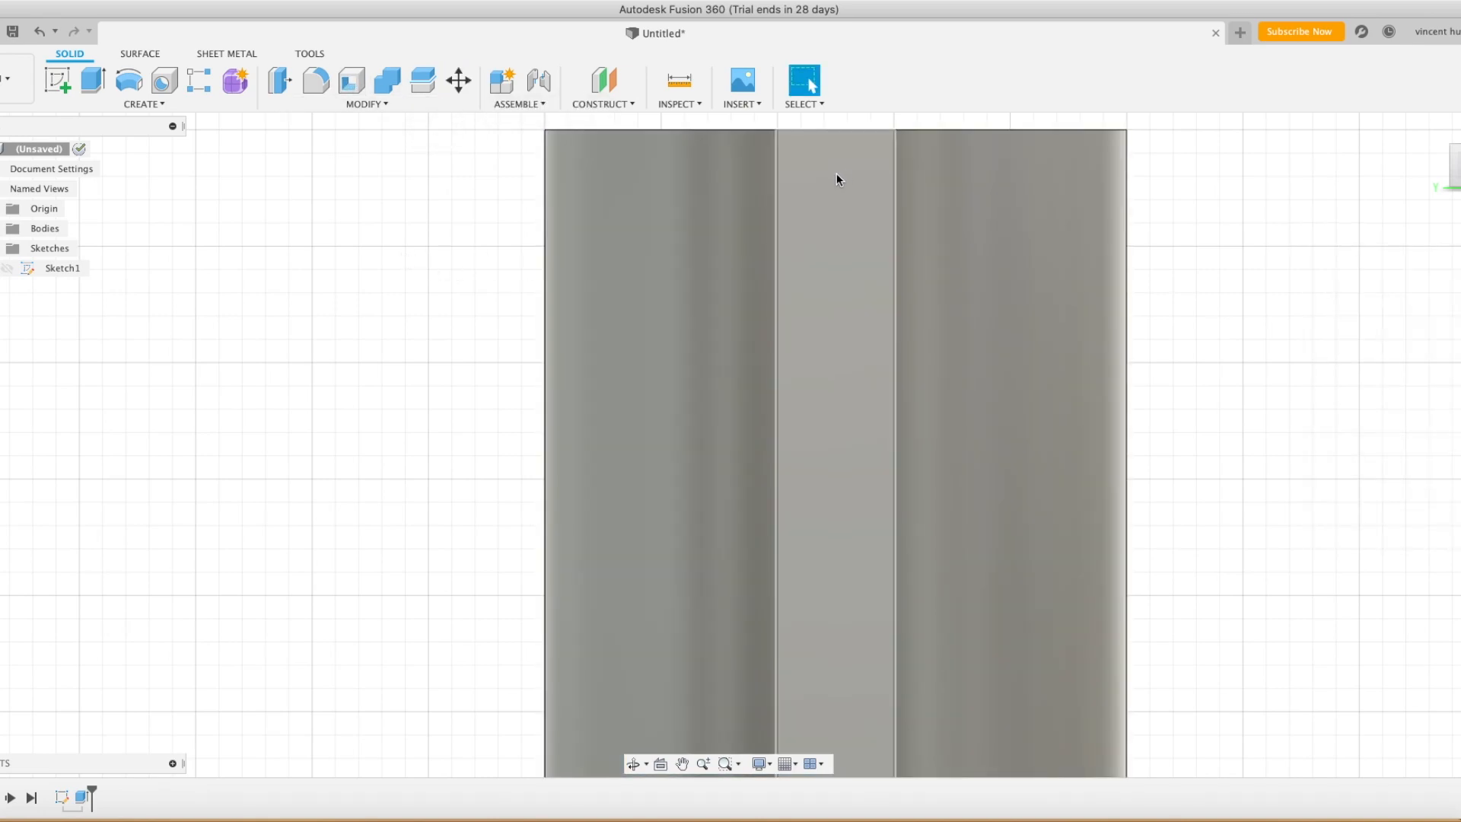
Sketch a 4 mm diameter circle on the body's narrow flat outer face, centred across its width near the upper end
scroll(951, 181, "up", 3)
scroll(992, 169, "down", 3)
middle_click_drag(1017, 159, 893, 356)
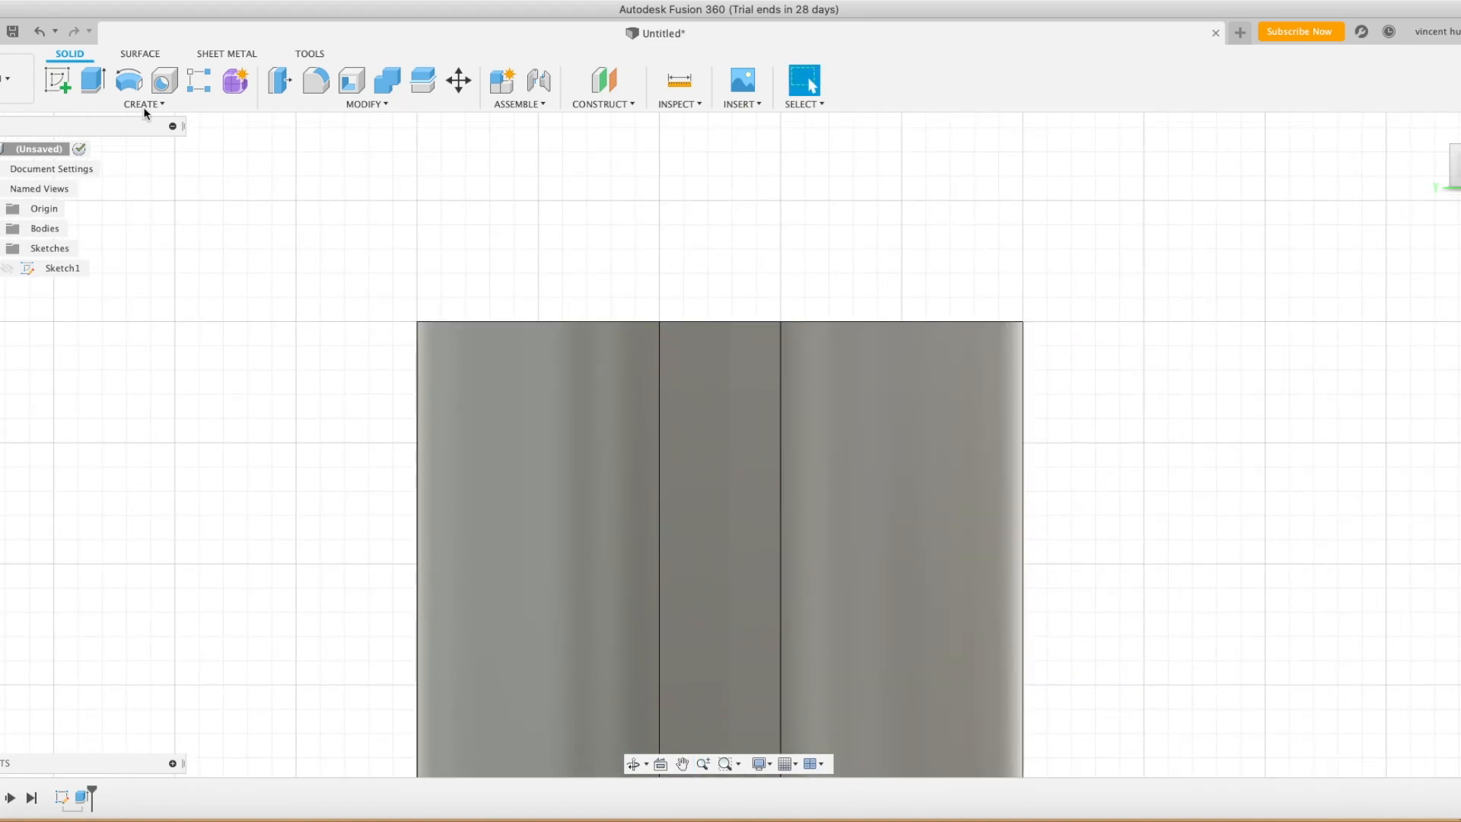
left_click(51, 84)
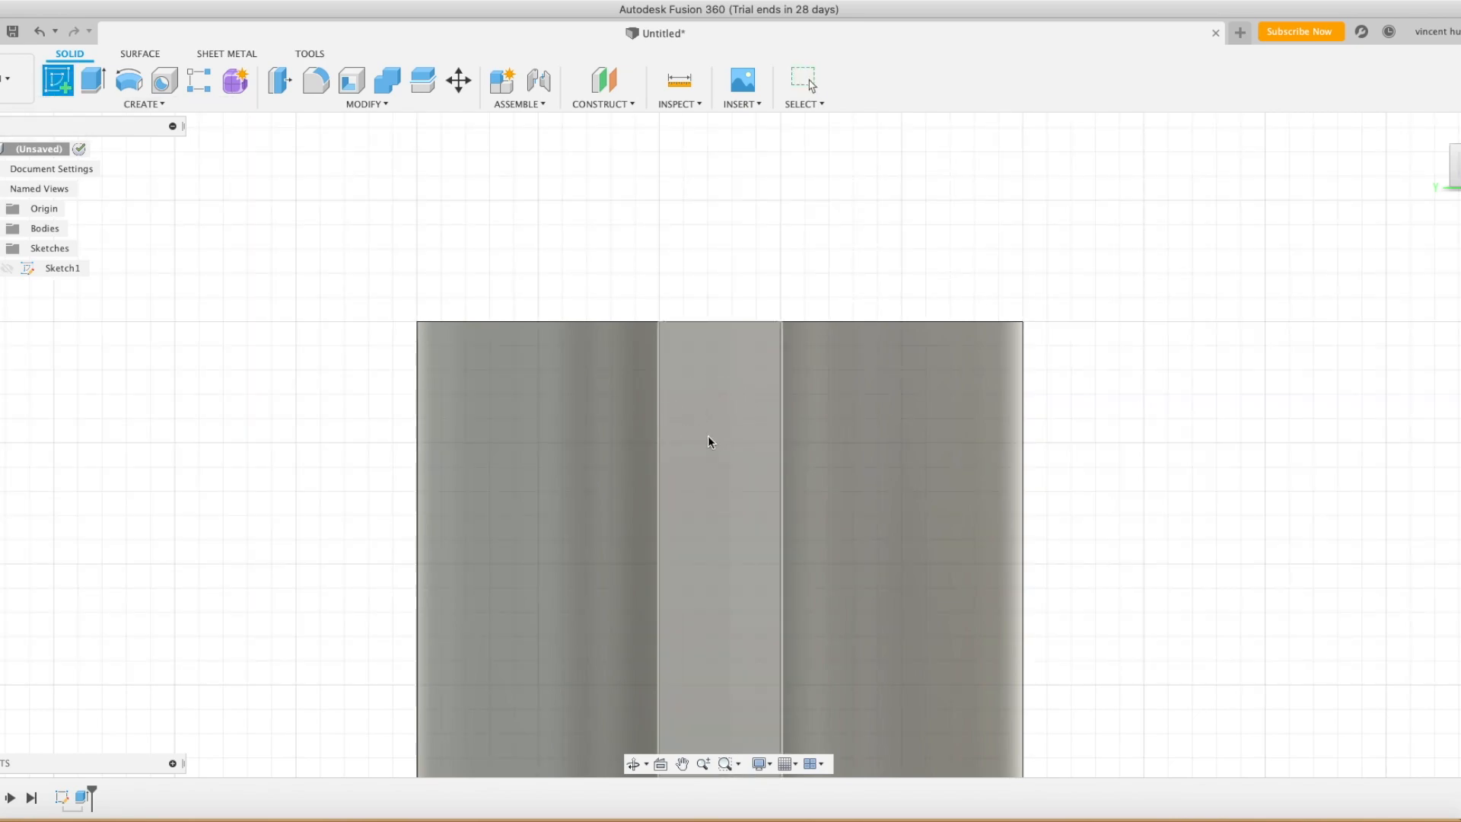
left_click(727, 388)
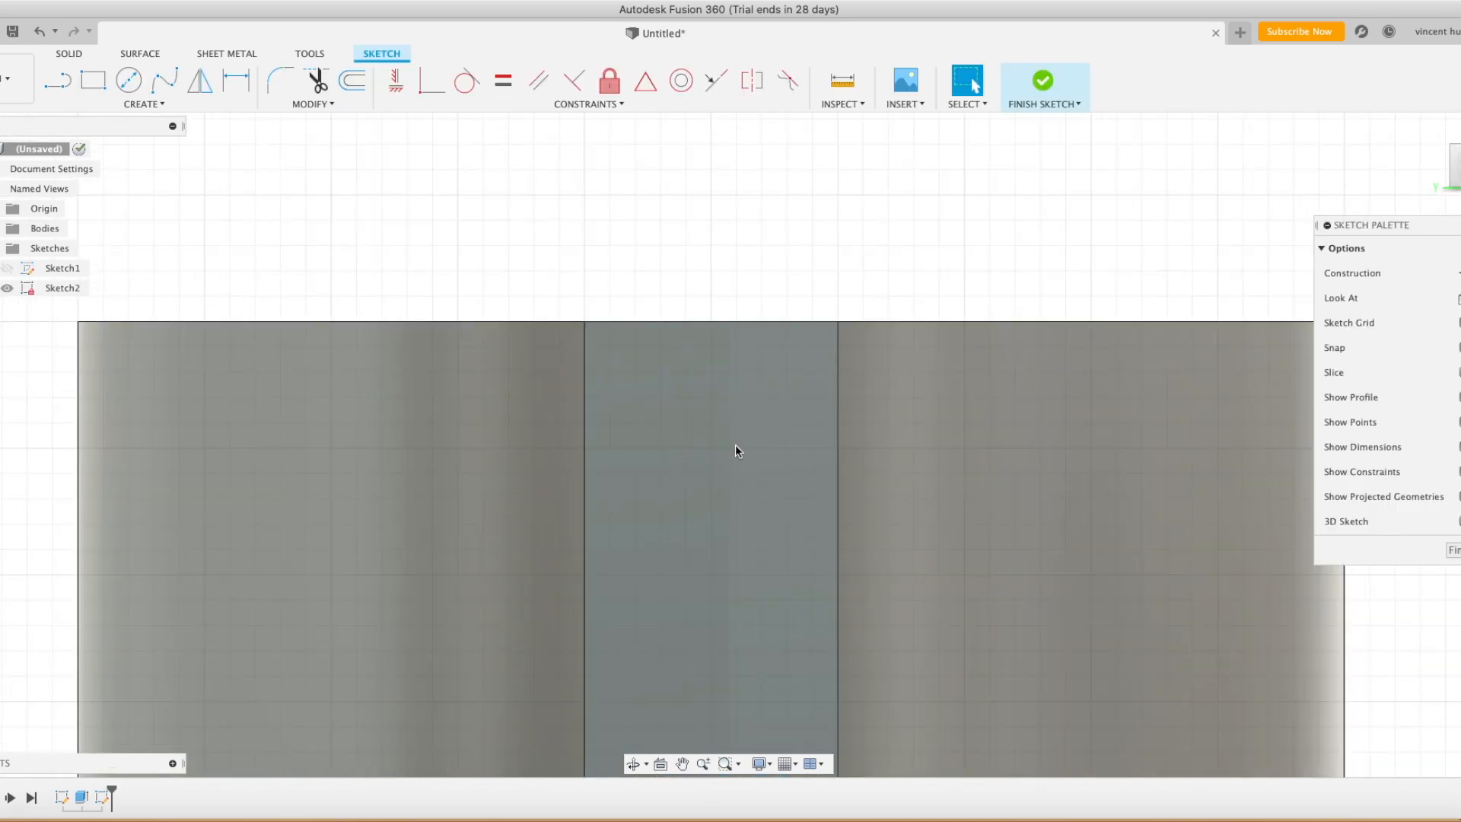
mouse_move(738, 479)
middle_mouse_down()
mouse_move(753, 395)
mouse_move(793, 361)
middle_mouse_up()
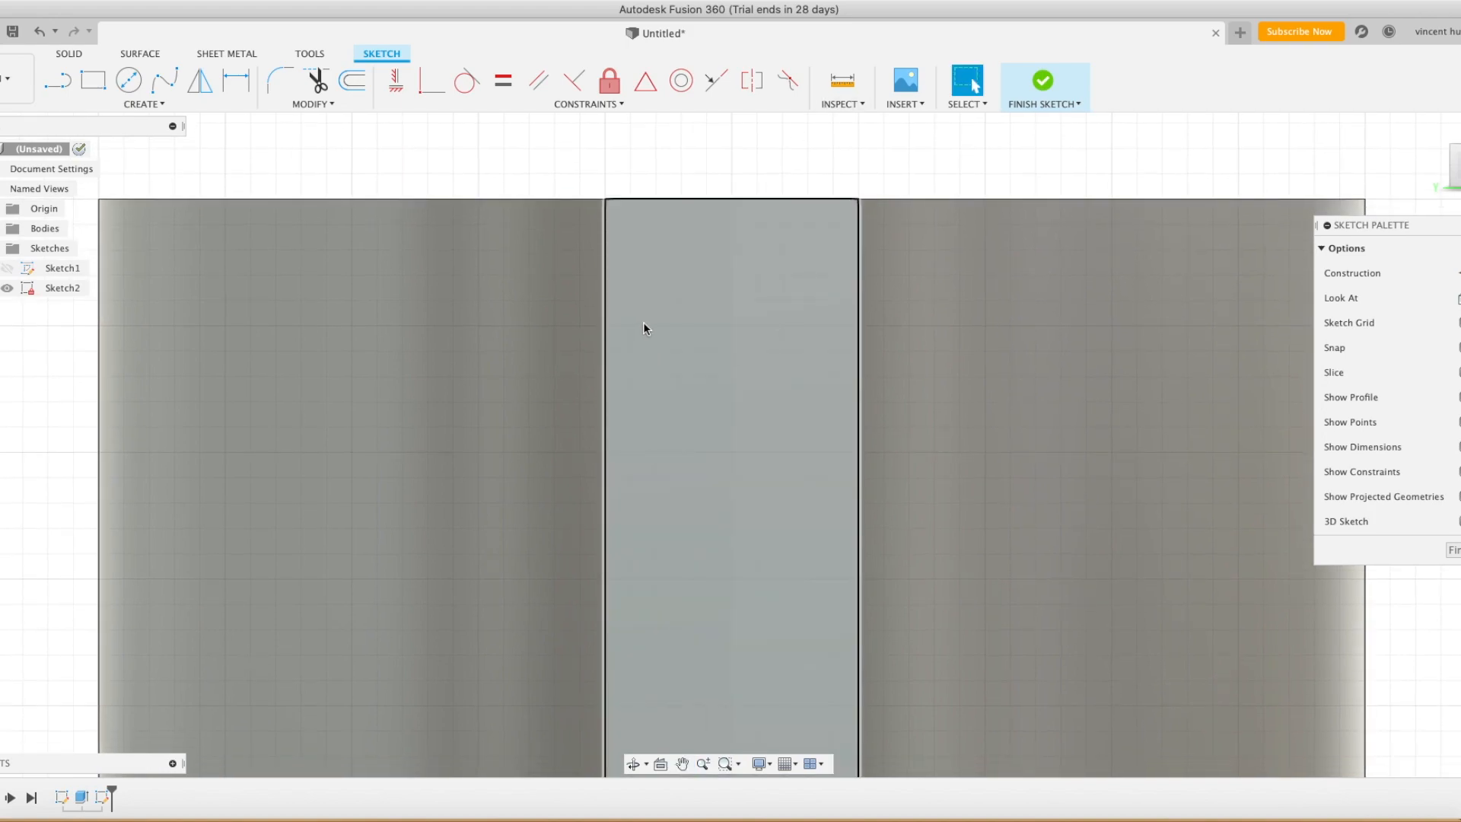
left_click(128, 80)
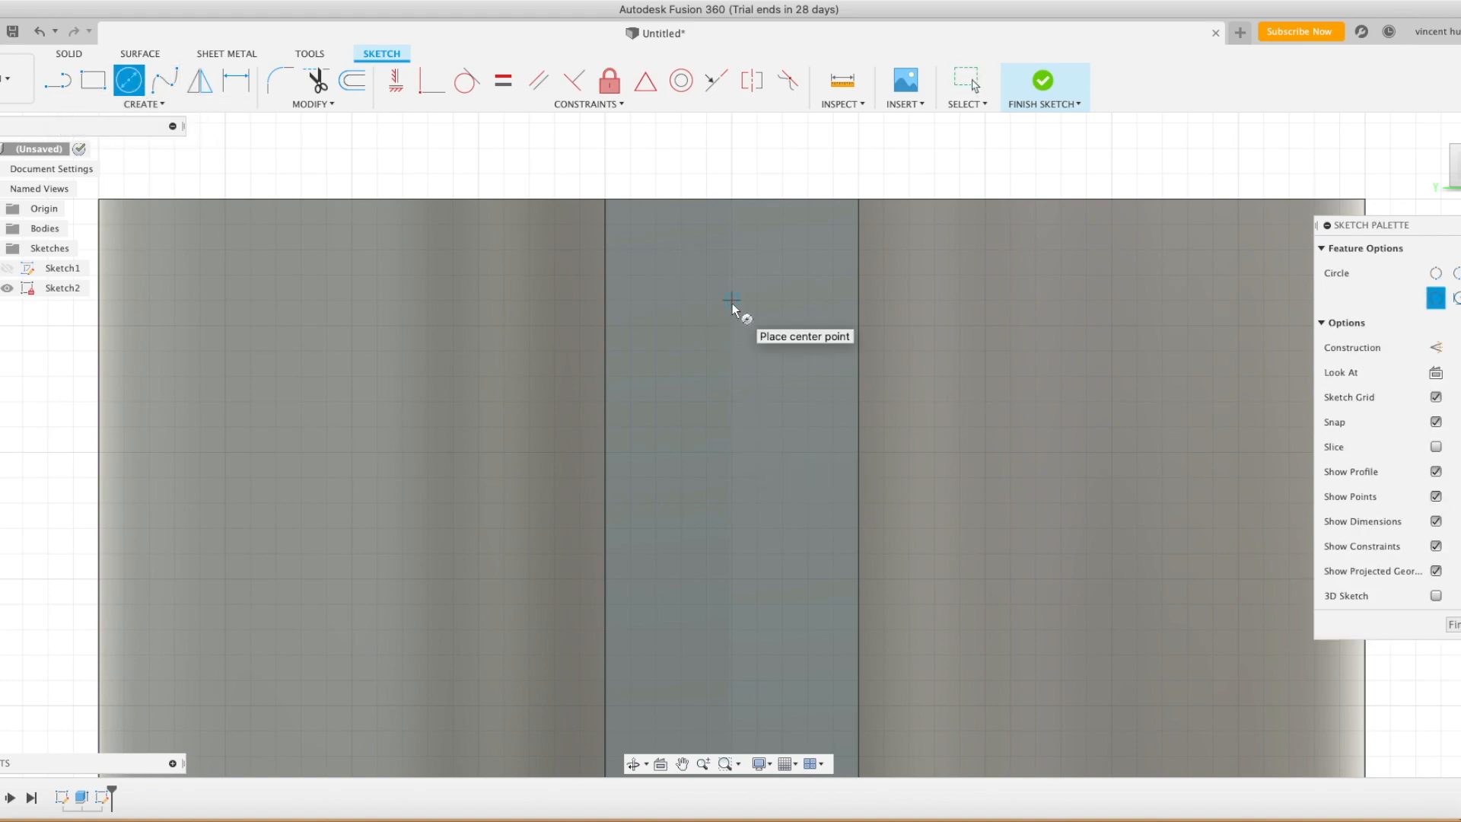
left_click(732, 327)
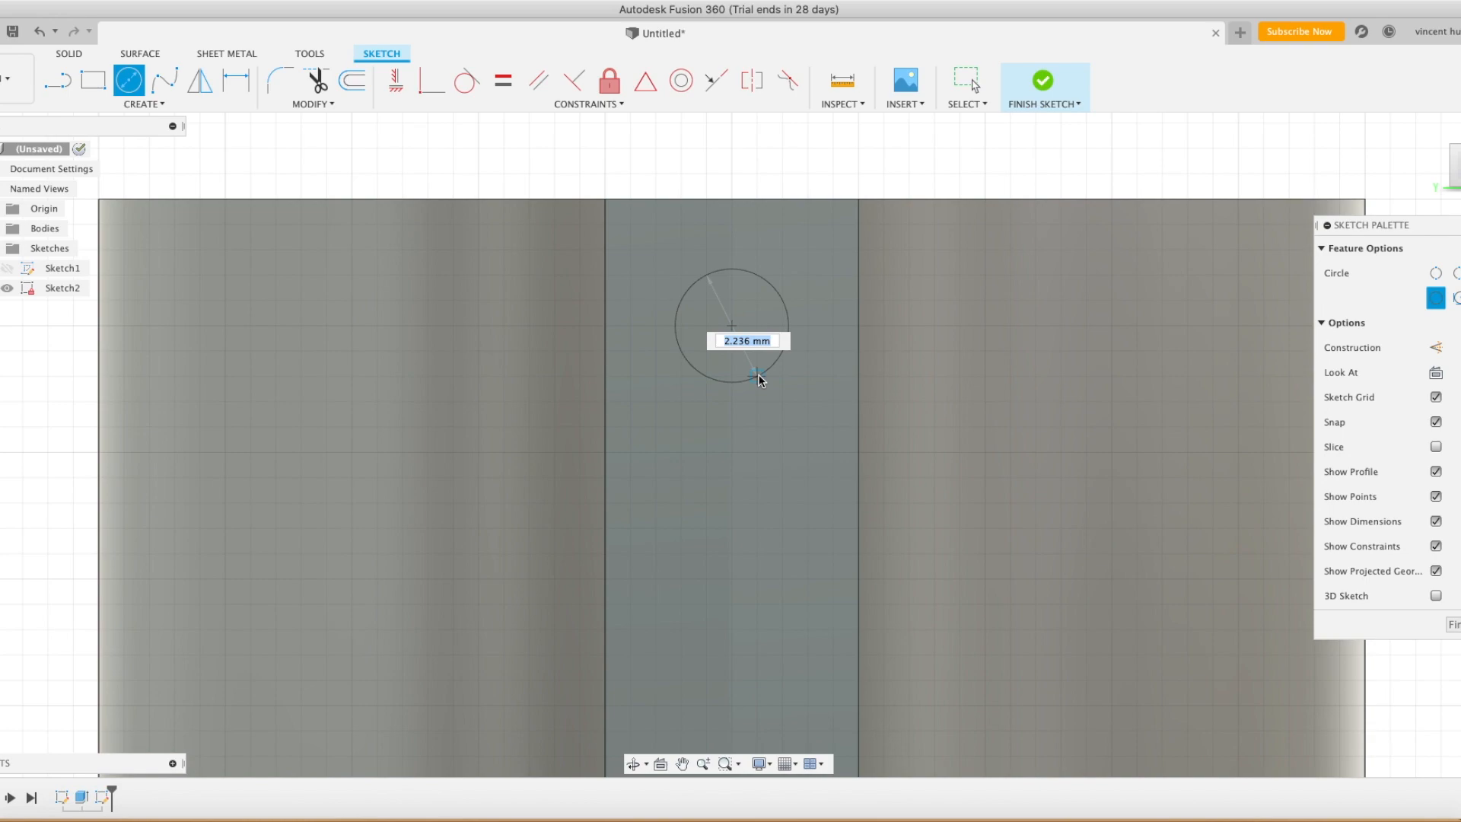
type("4")
key("Return")
key("Escape")
left_click(732, 417)
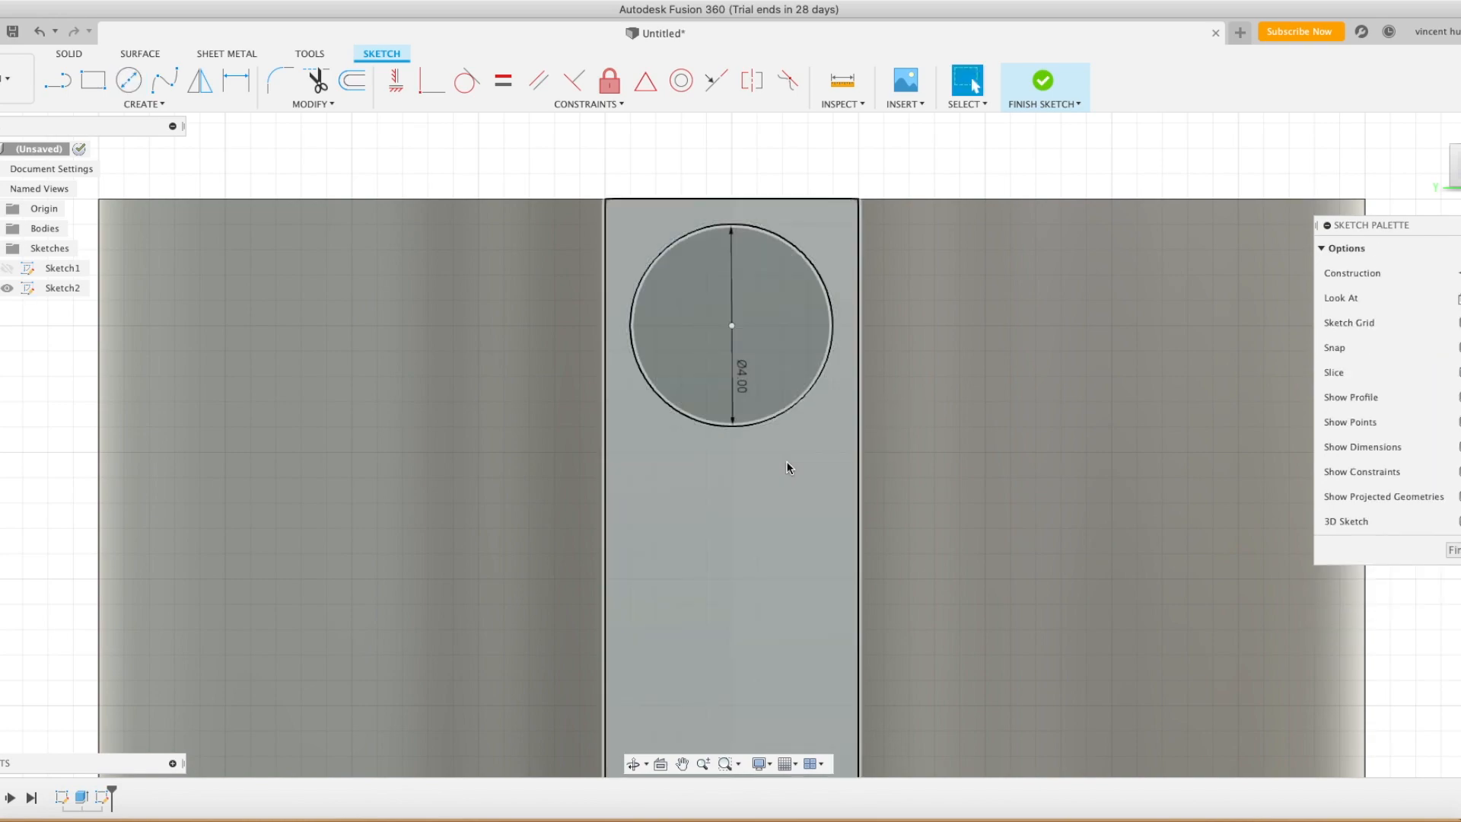
Extrude the 4 mm circle through the wall to cut a hole near the body's upper end
left_click(791, 347)
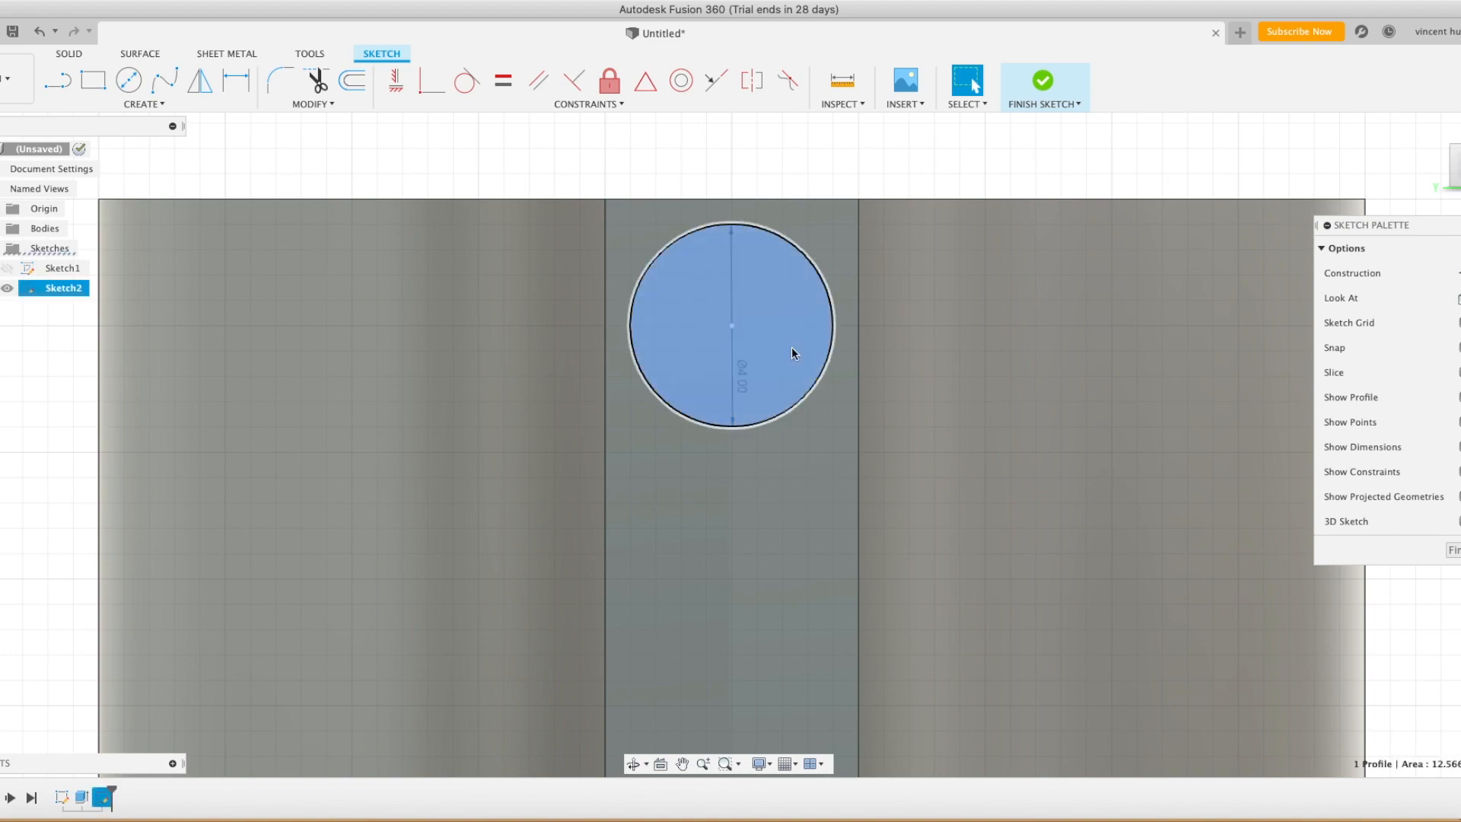
mouse_move(728, 445)
middle_mouse_down("shift")
mouse_move(698, 488)
mouse_move(650, 506)
middle_mouse_up("shift")
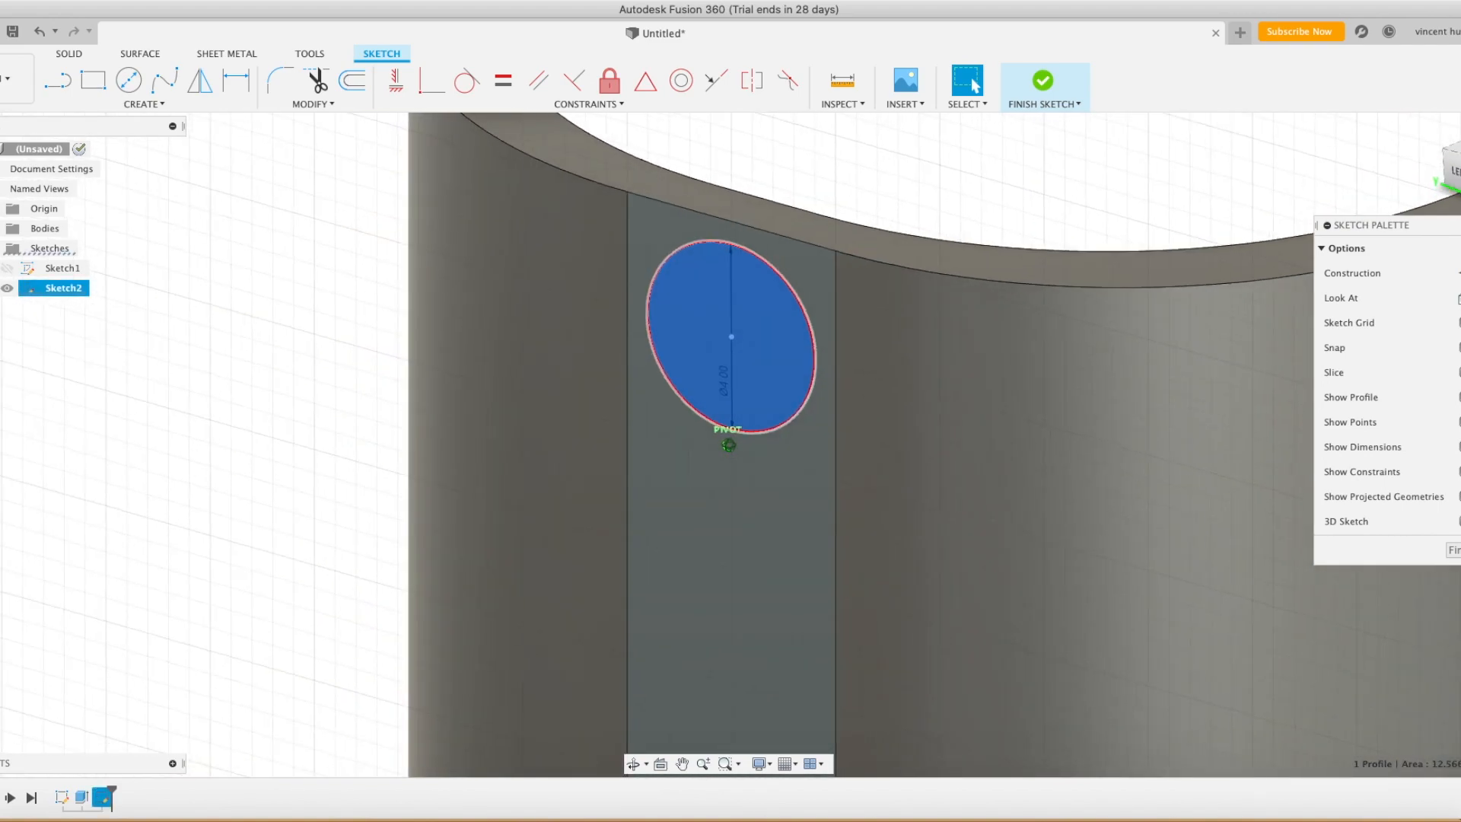
key("e")
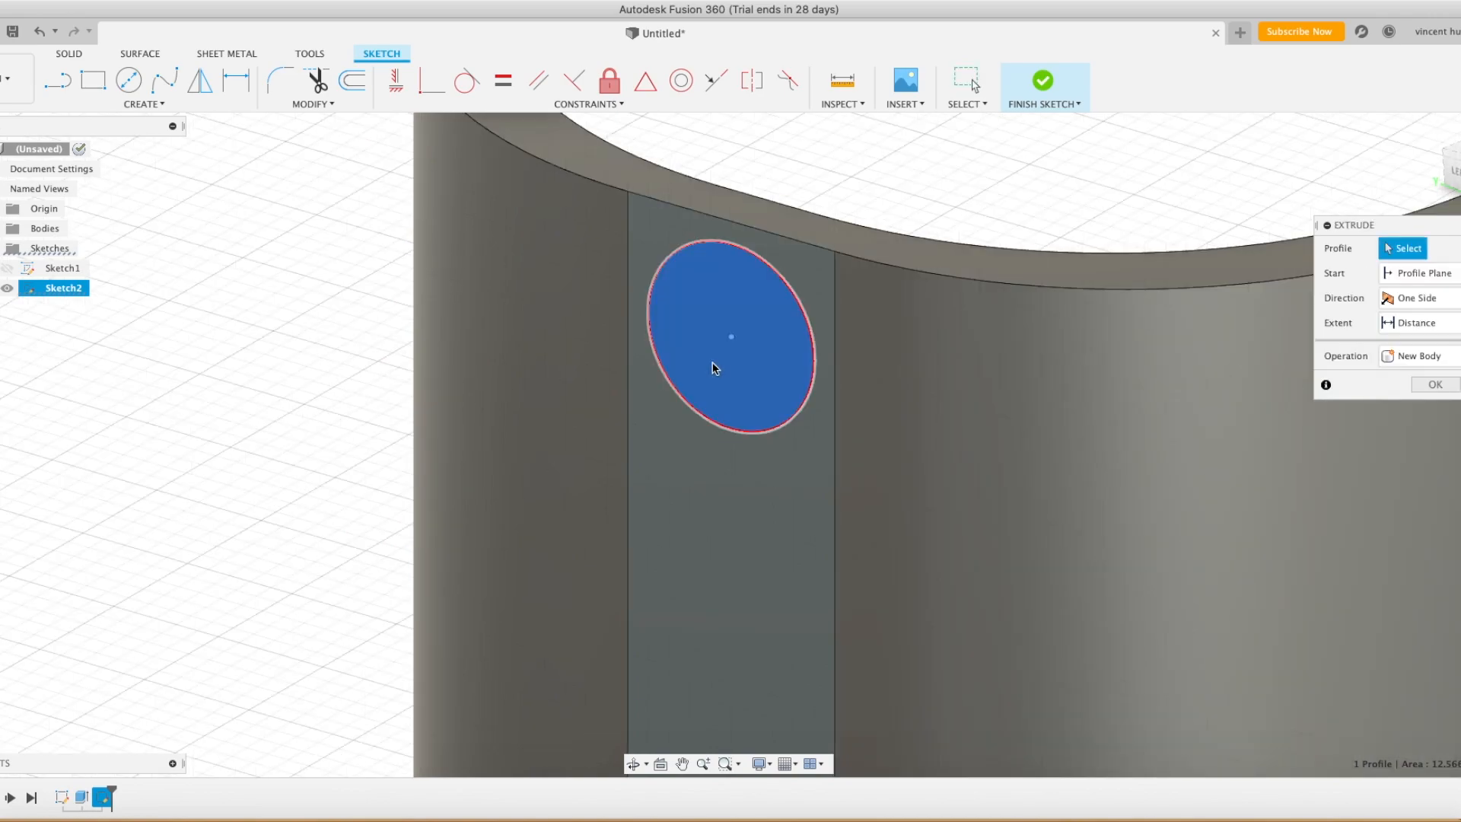
left_click_drag(722, 341, 888, 275)
key("Return")
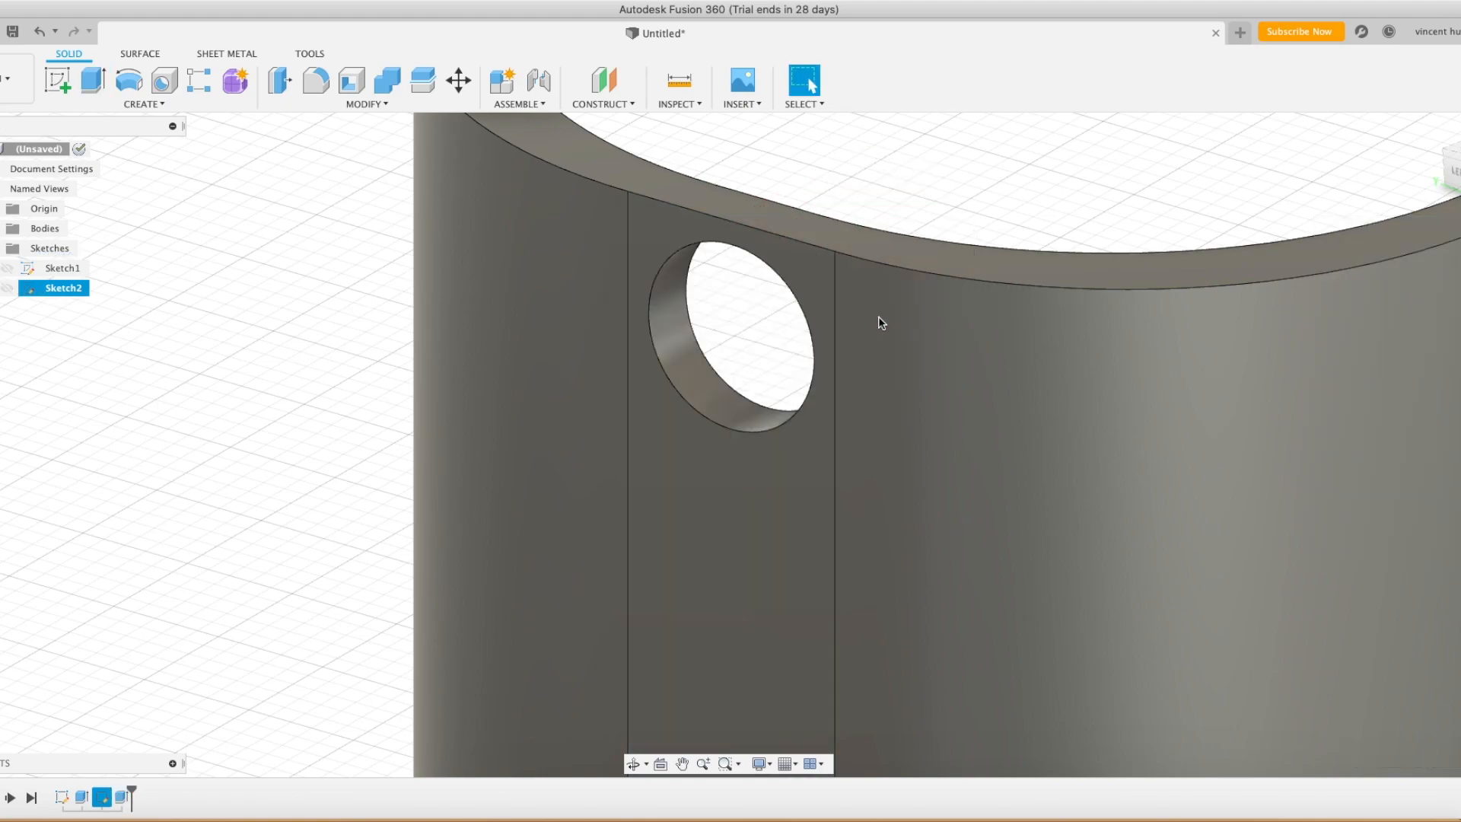
scroll(838, 350, "down", 6)
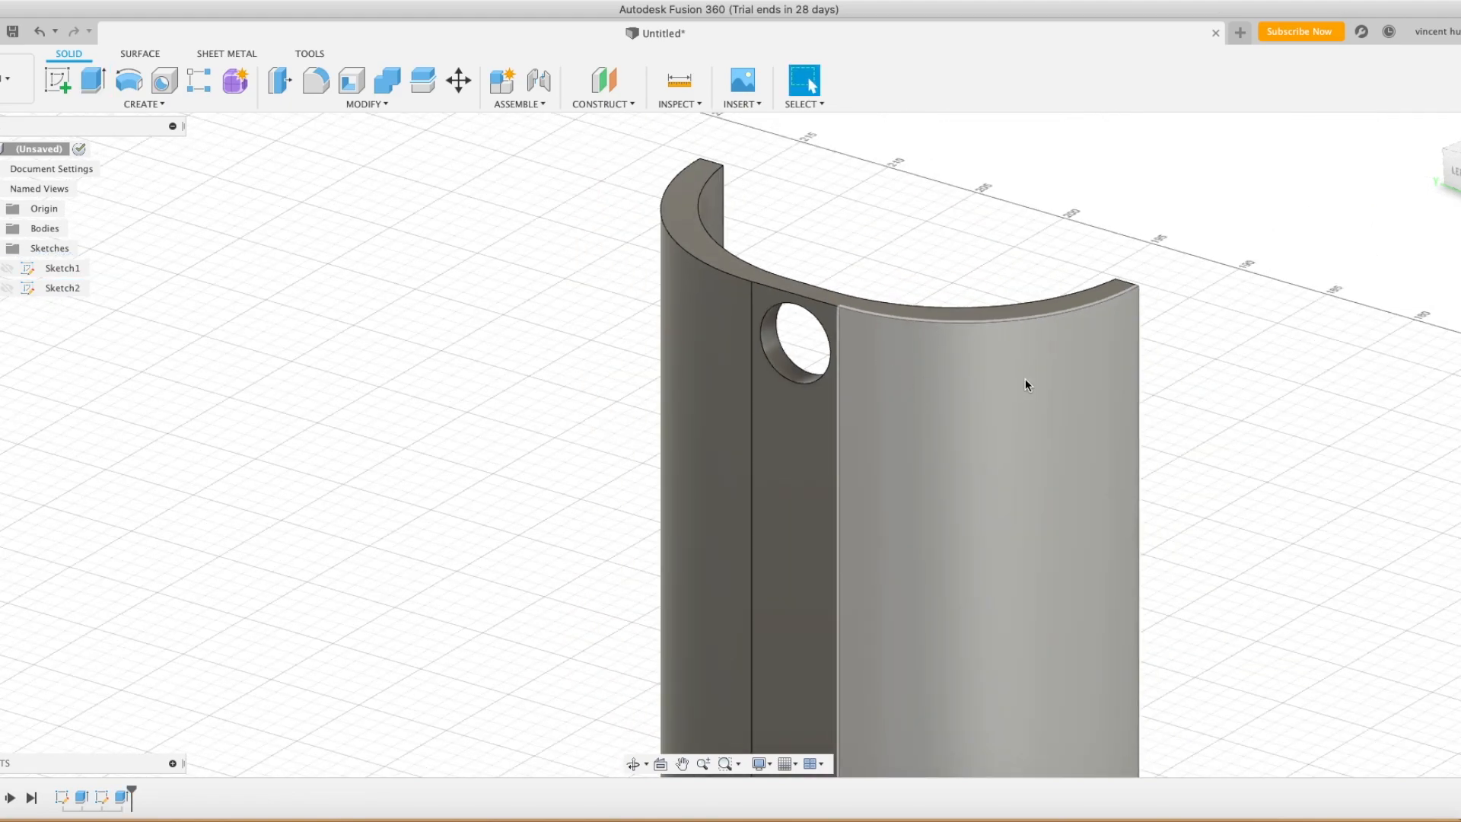
scroll(1024, 385, "down", 2)
mouse_move(1458, 173)
left_mouse_down()
mouse_move(1446, 158)
mouse_move(1434, 171)
left_mouse_up()
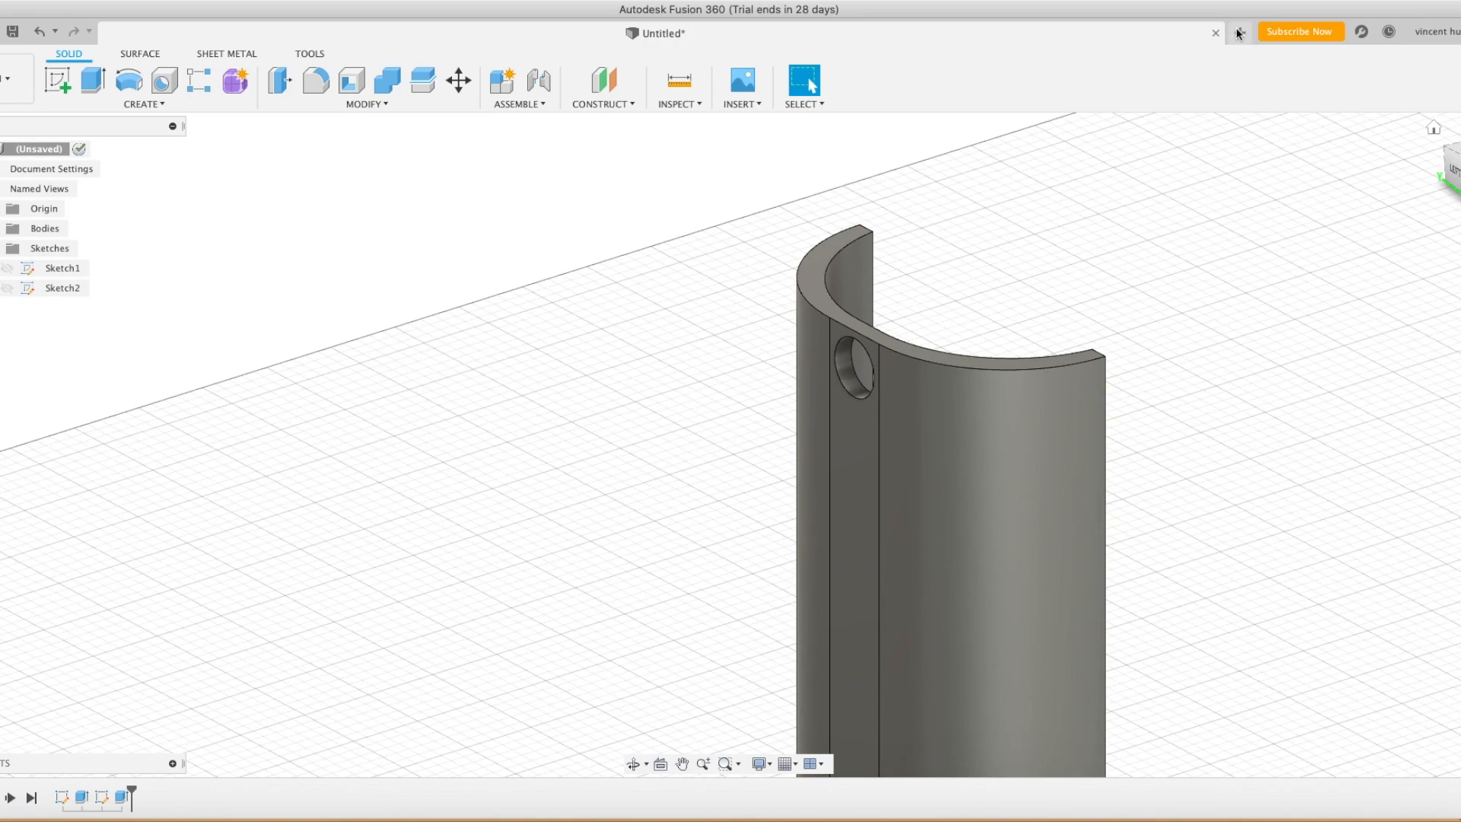
Create a new design and start a sketch on its horizontal XY plane
left_click(1239, 33)
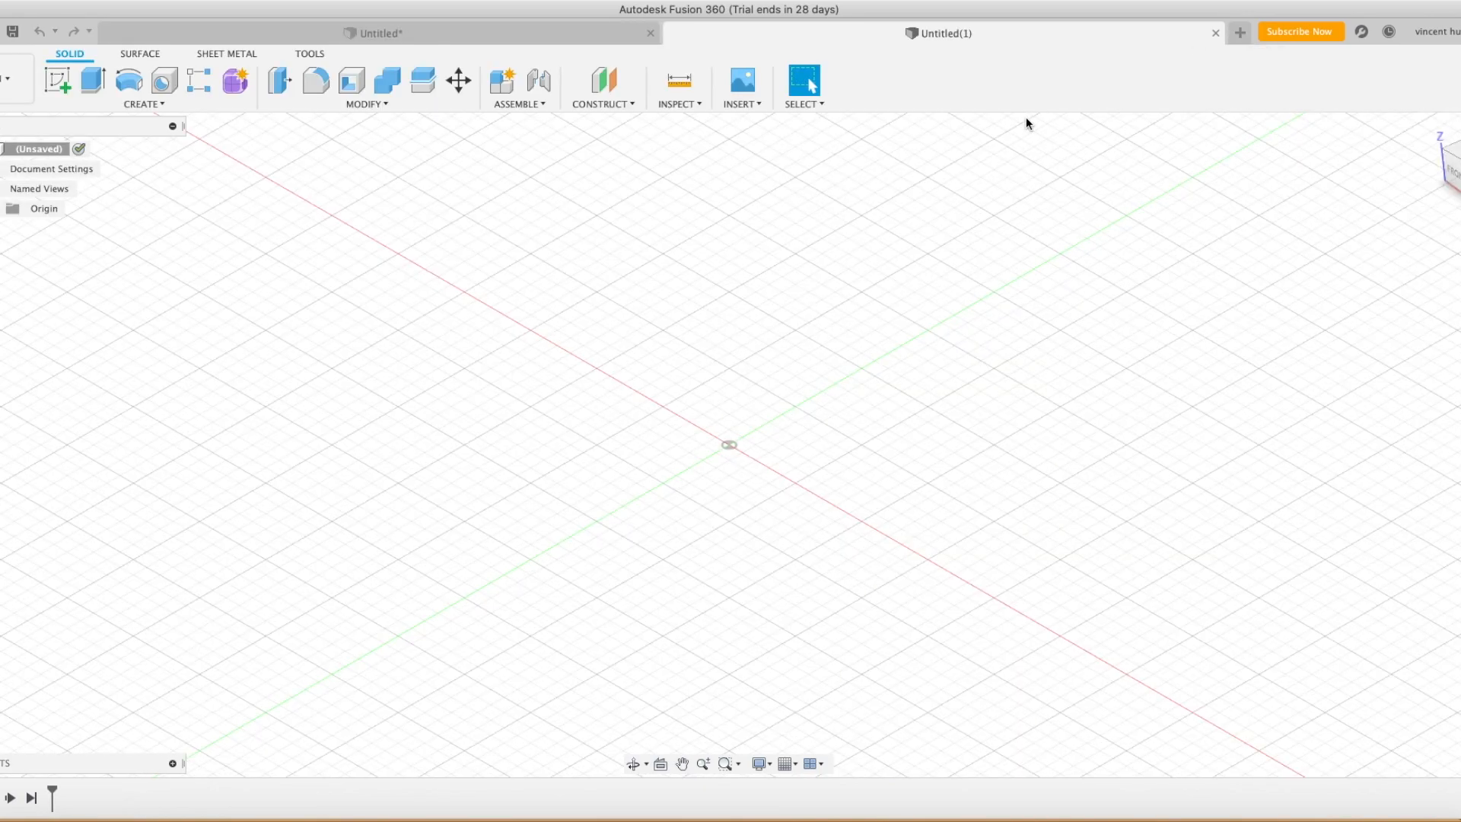
middle_click_drag(748, 449, 562, 476)
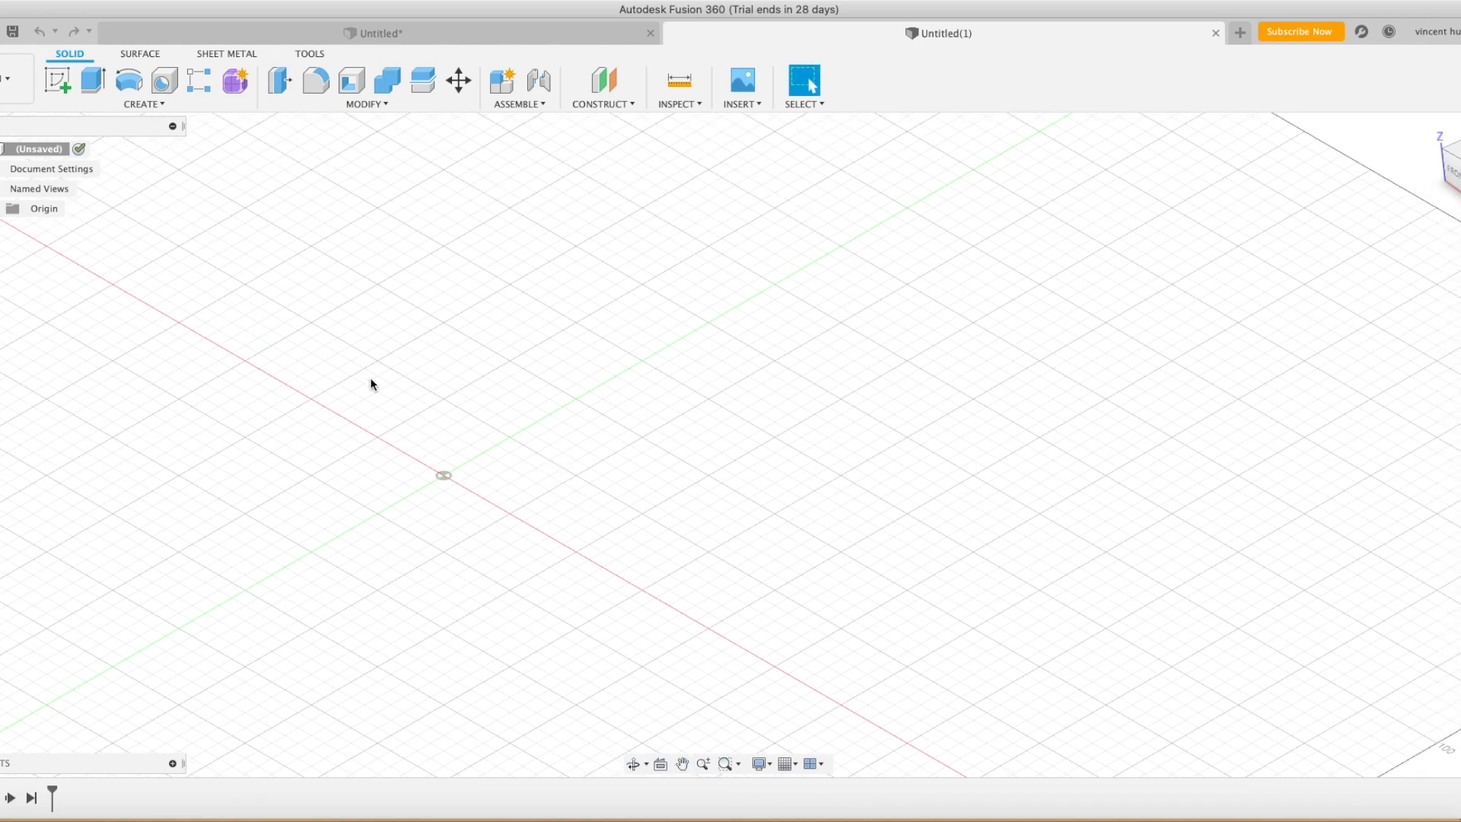
left_click(57, 82)
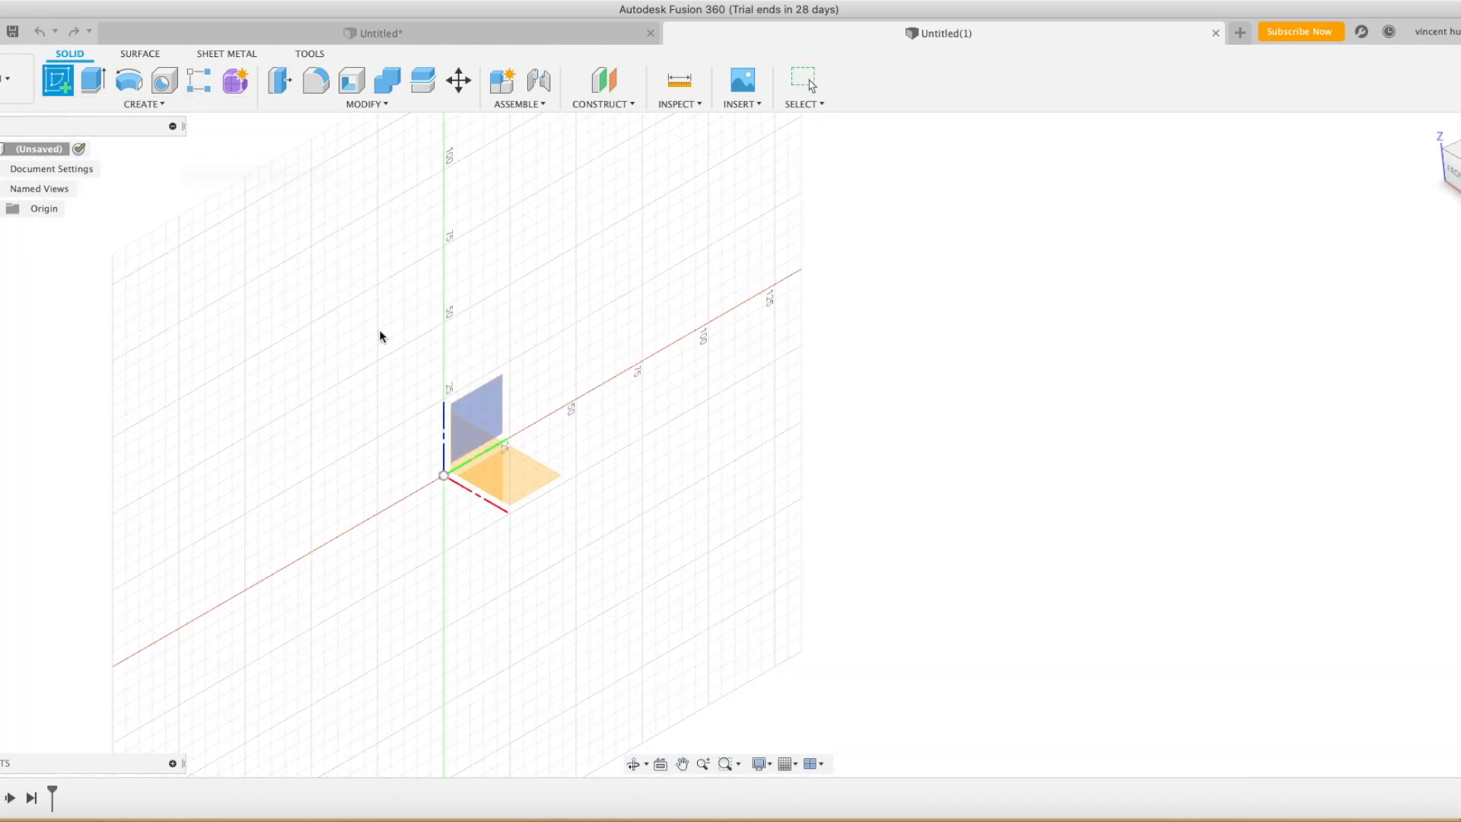
left_click(531, 480)
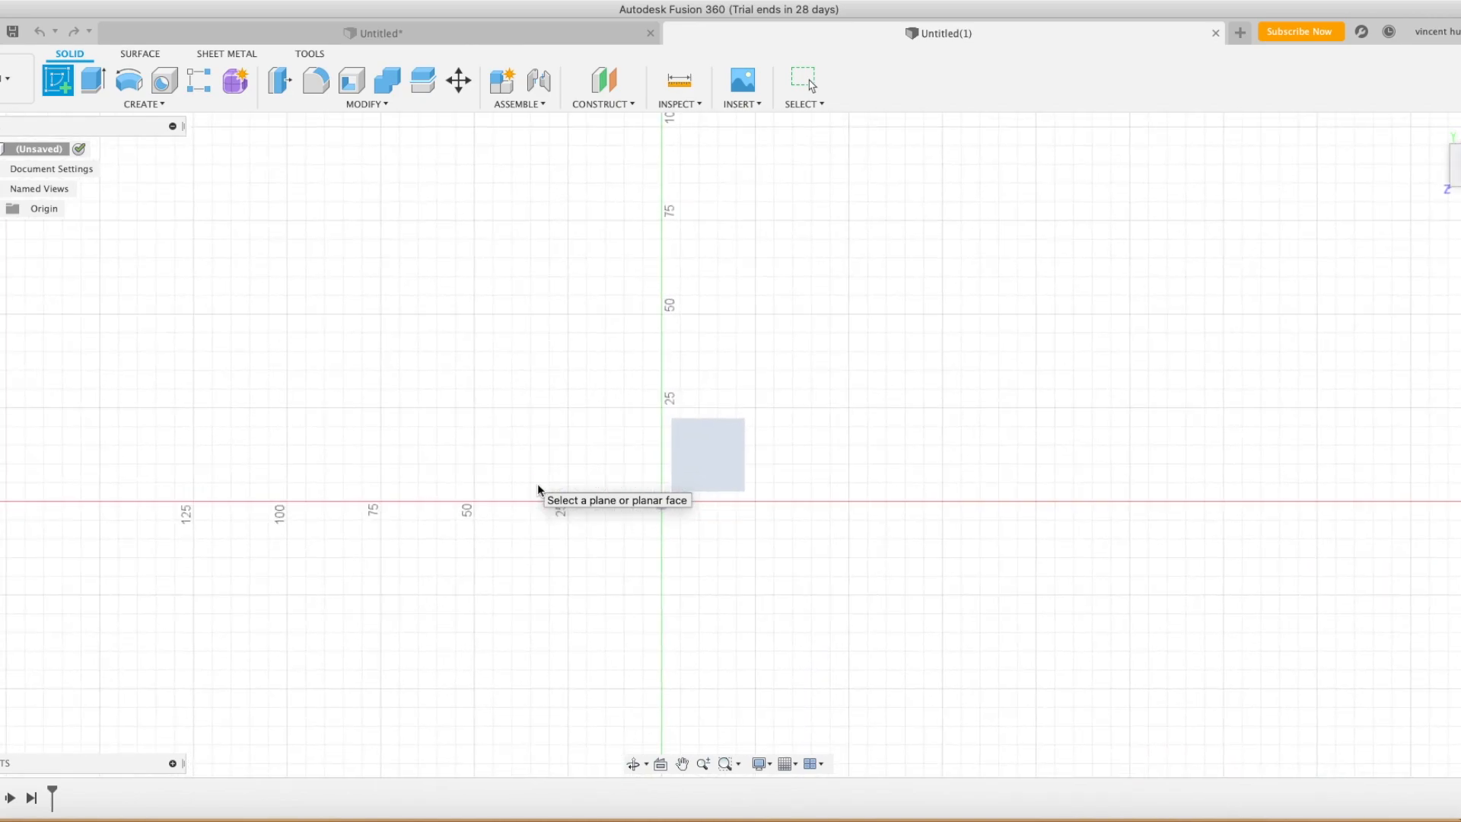
middle_click_drag(763, 477, 667, 508)
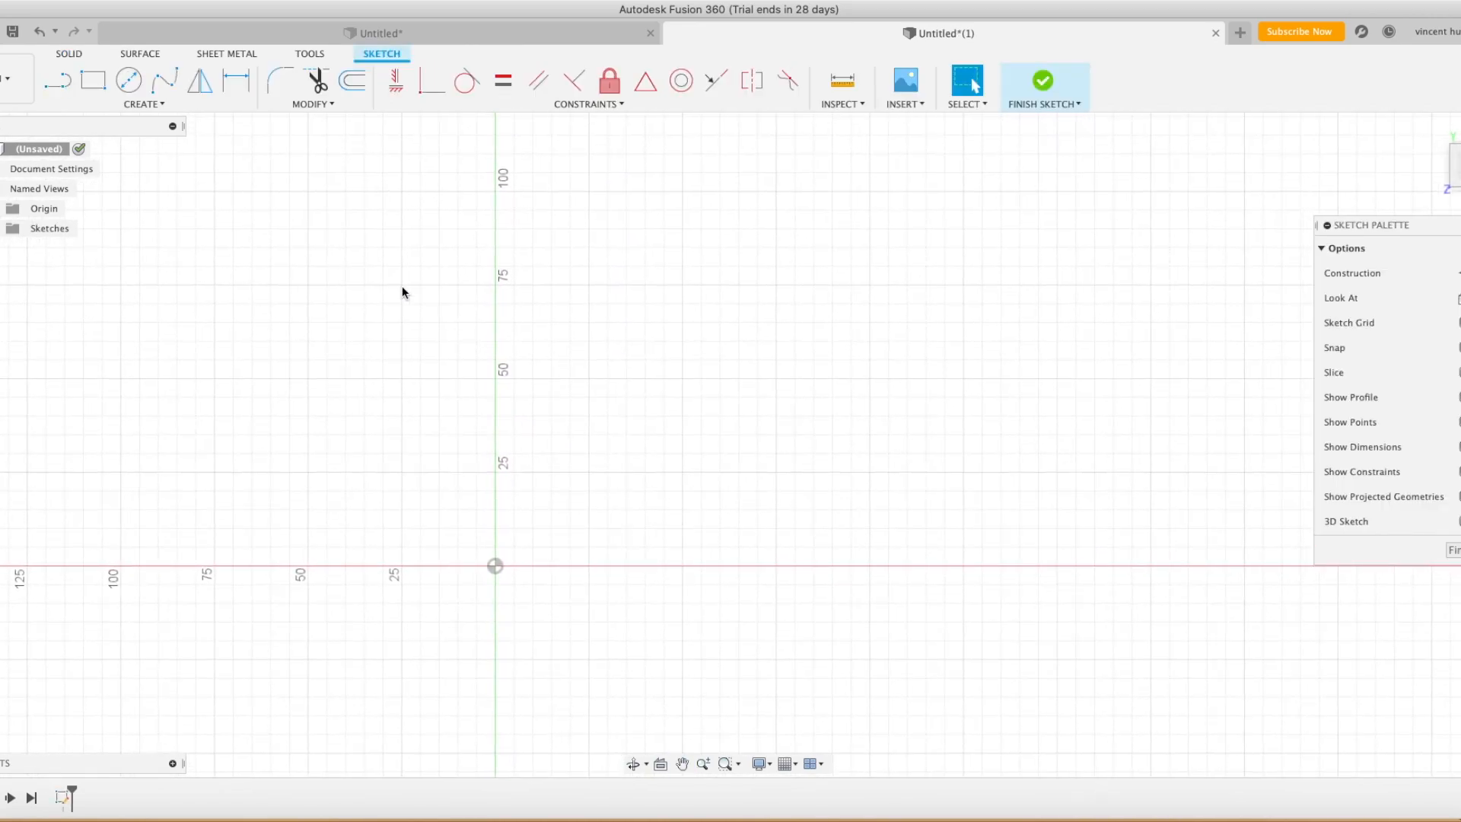
Sketch a 35 mm diameter circle up and to the positive X side of the origin, and move its centre to X 25, Y 20
left_click(128, 80)
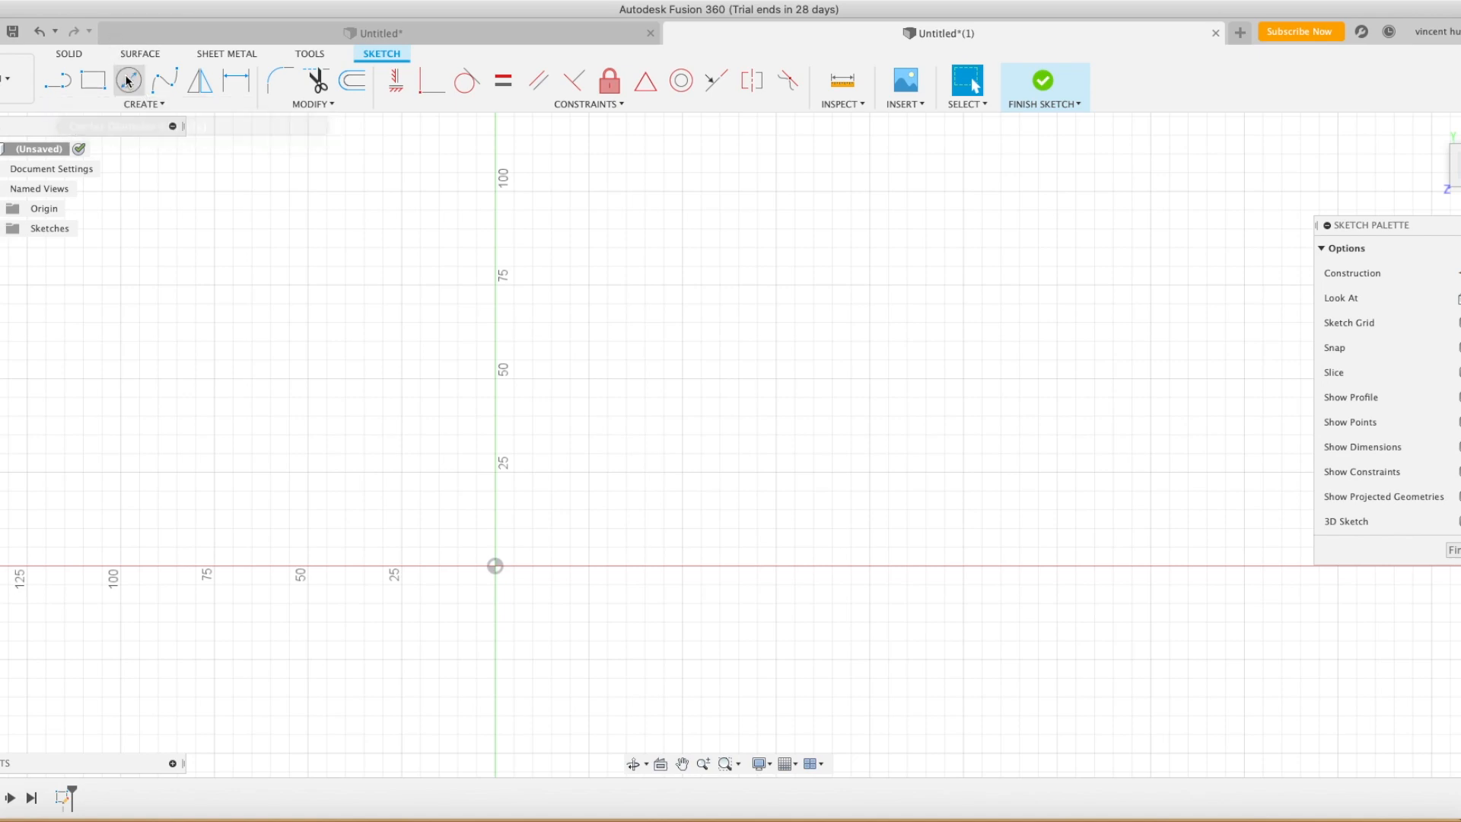
left_click(570, 511)
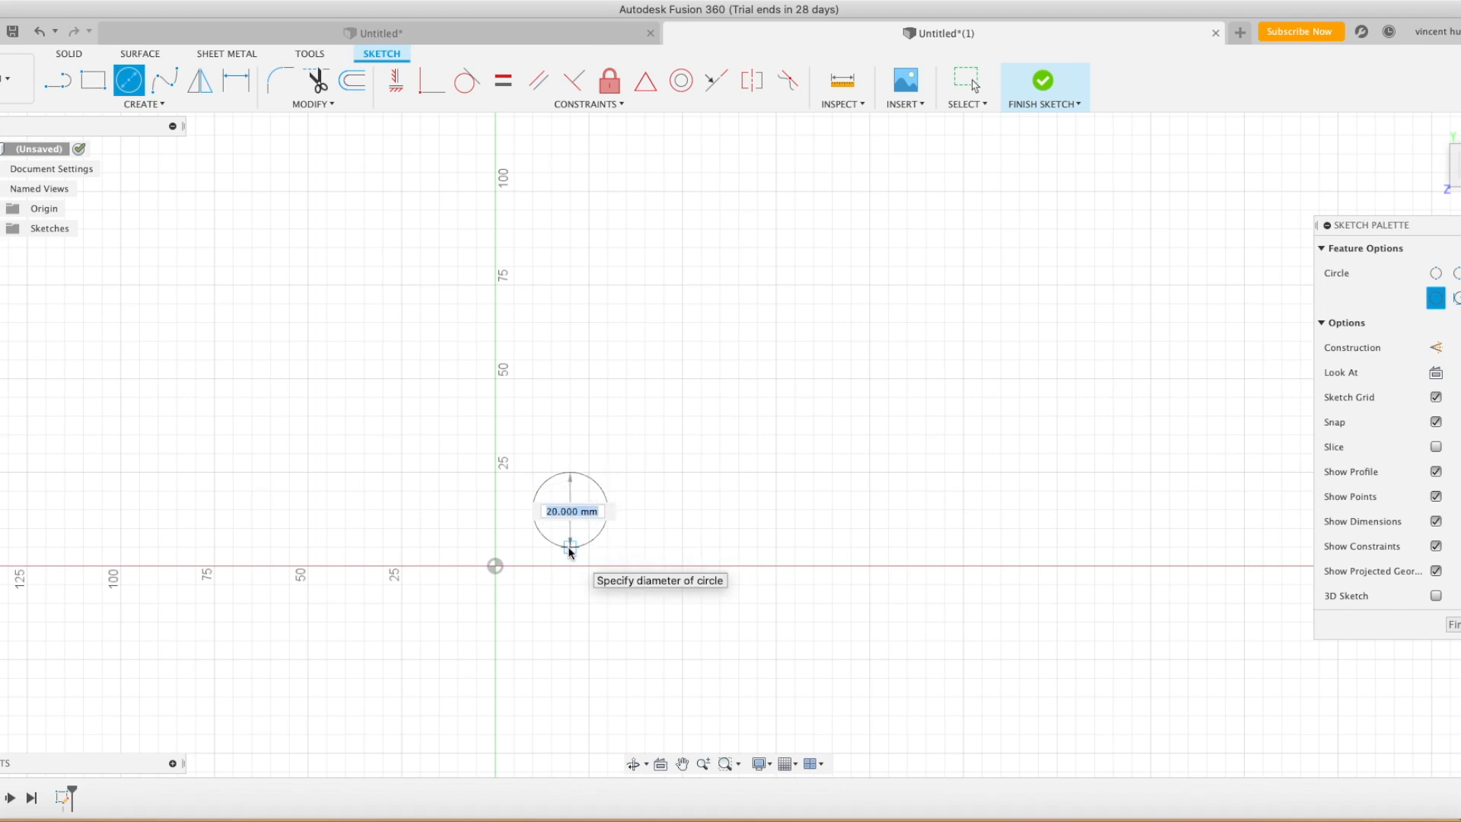
type("35")
key("Return")
key("Escape")
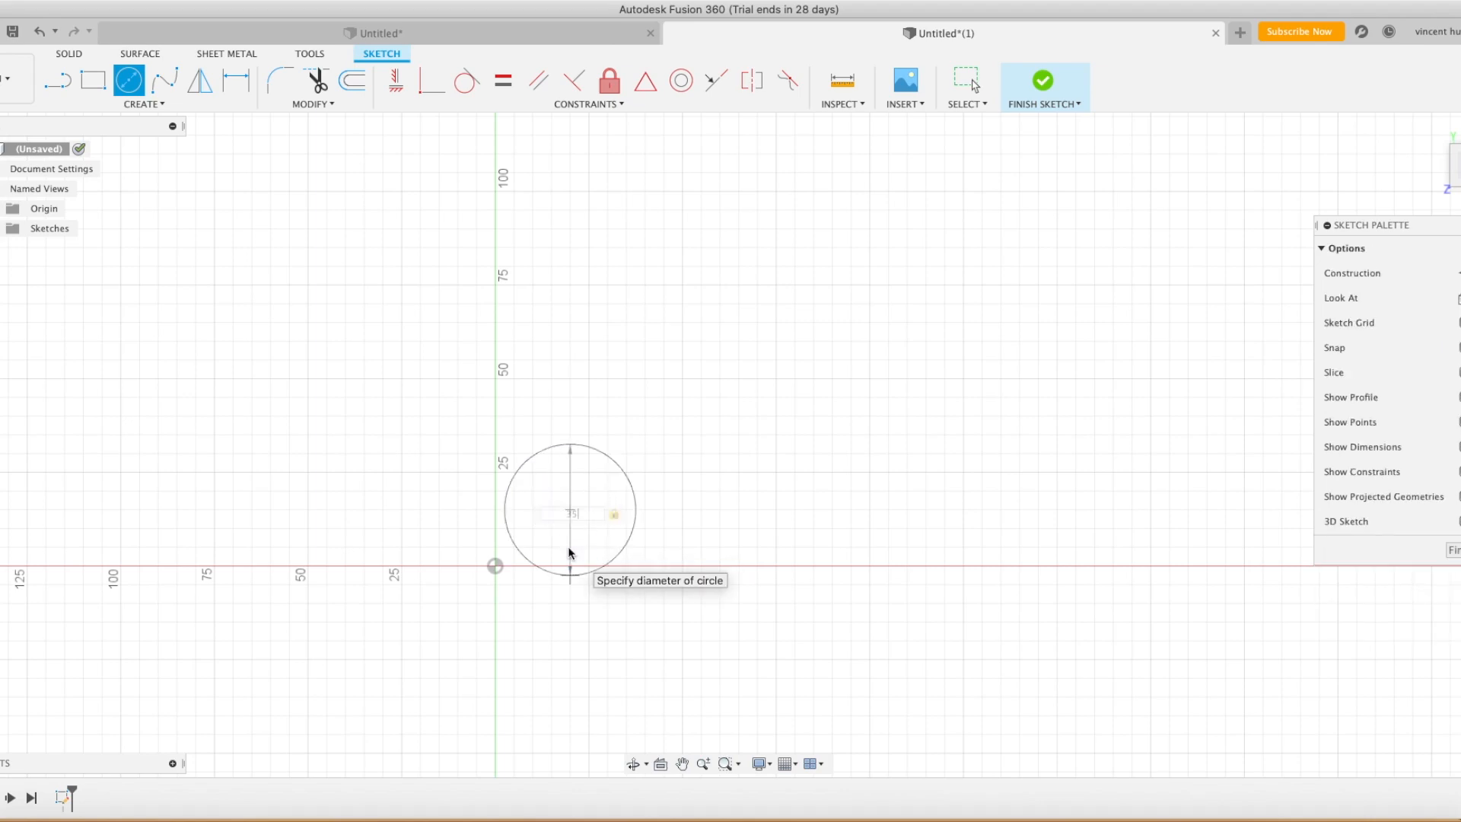
left_click_drag(572, 513, 591, 493)
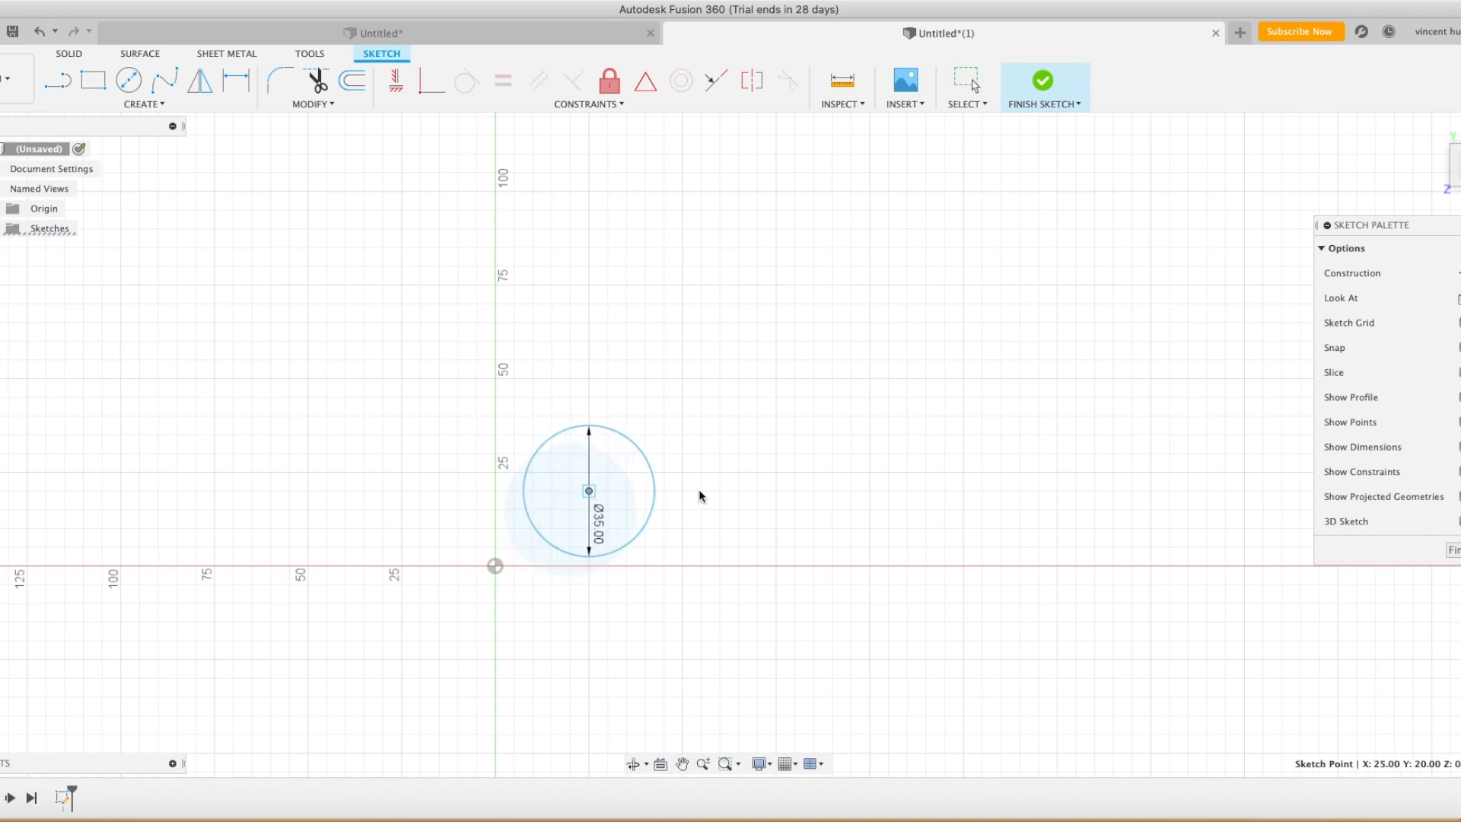
key("Escape")
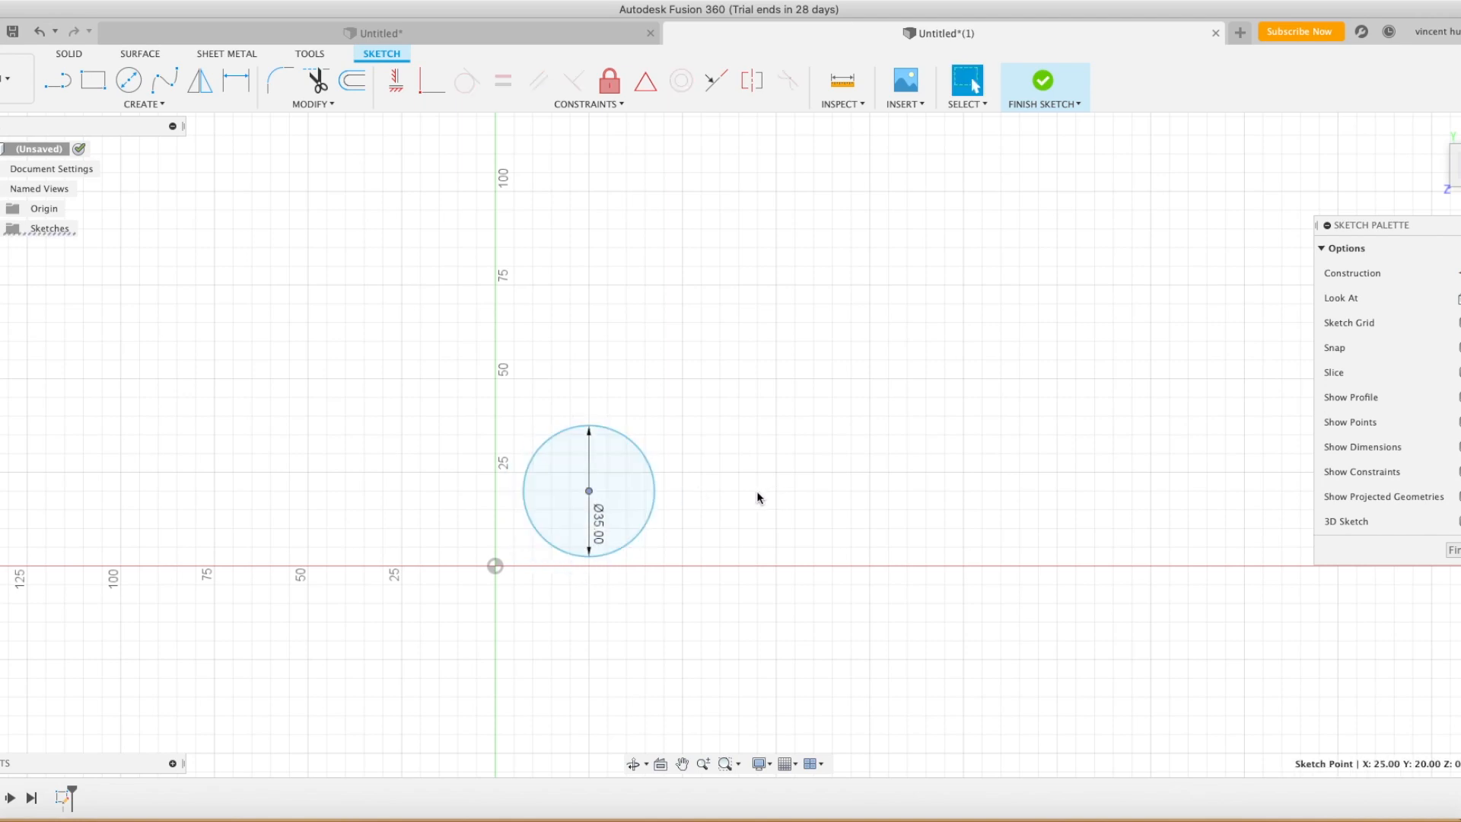
Sketch a second 35 mm diameter circle level with the first, about 95 mm away from it along the X axis
left_click(129, 80)
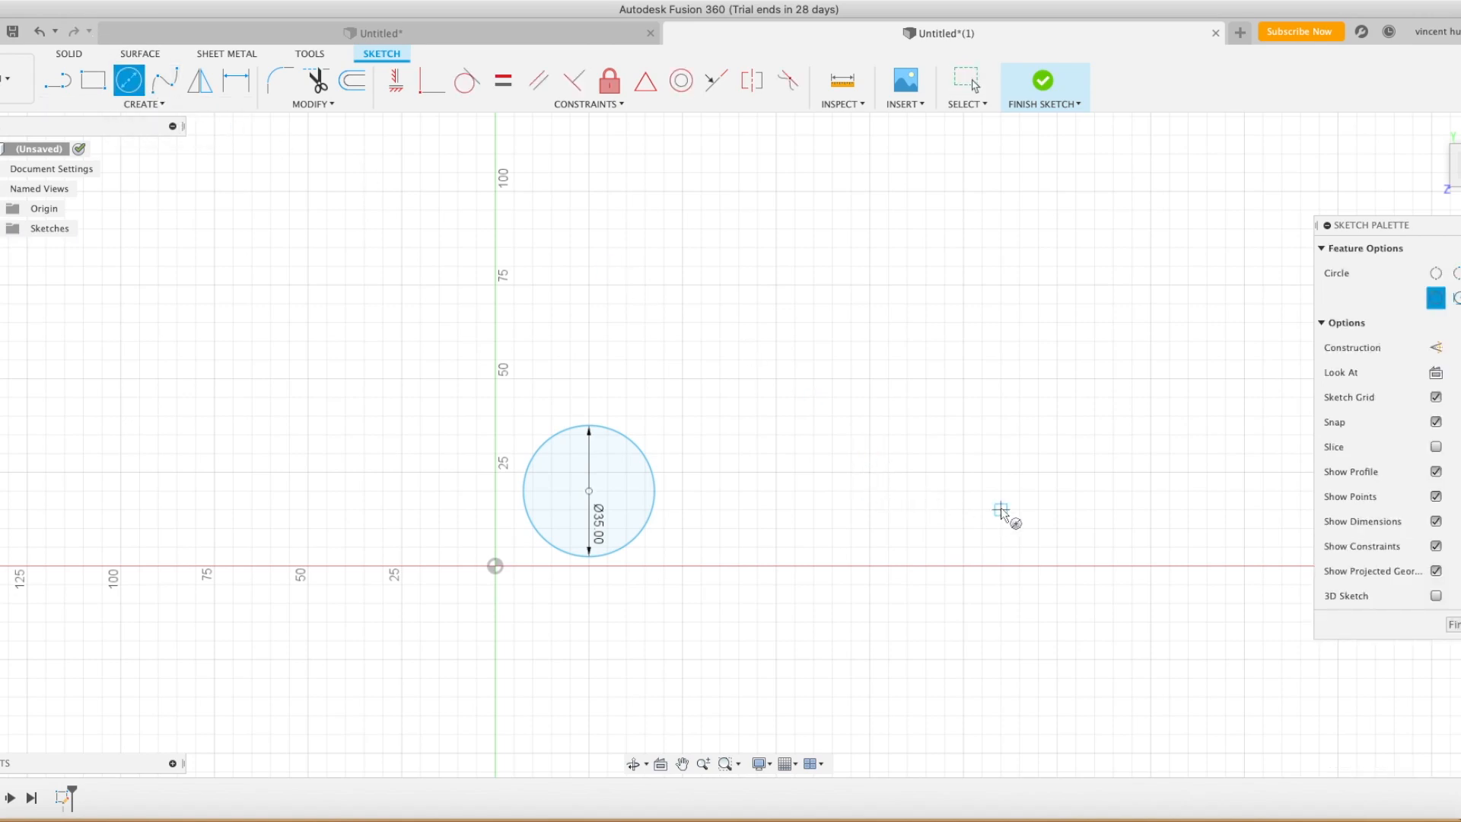
left_click(944, 490)
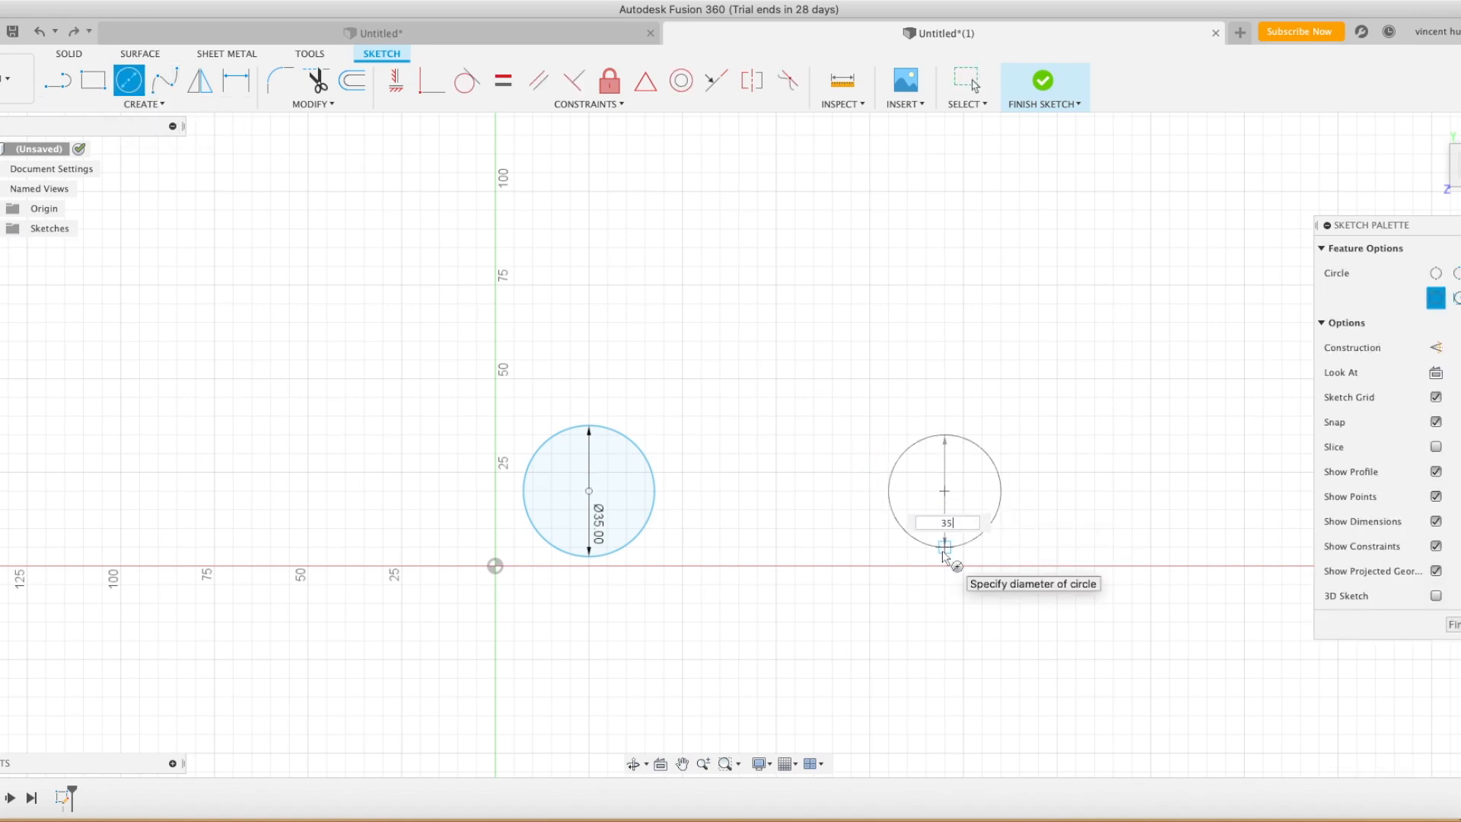
key("Return")
key("Escape")
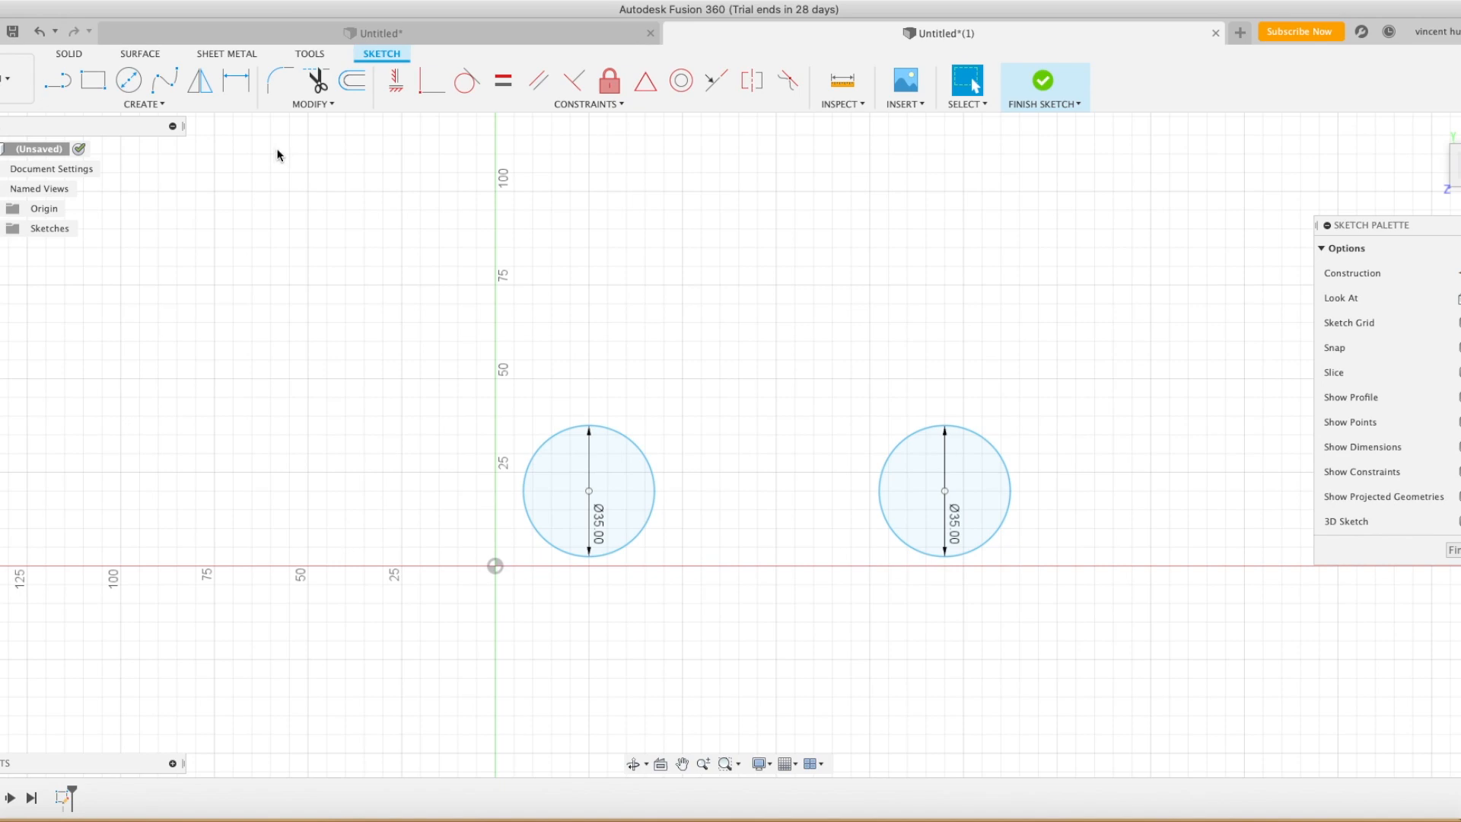
Dimension the horizontal distance between the two circle centres and set it to 100 mm
left_click(239, 93)
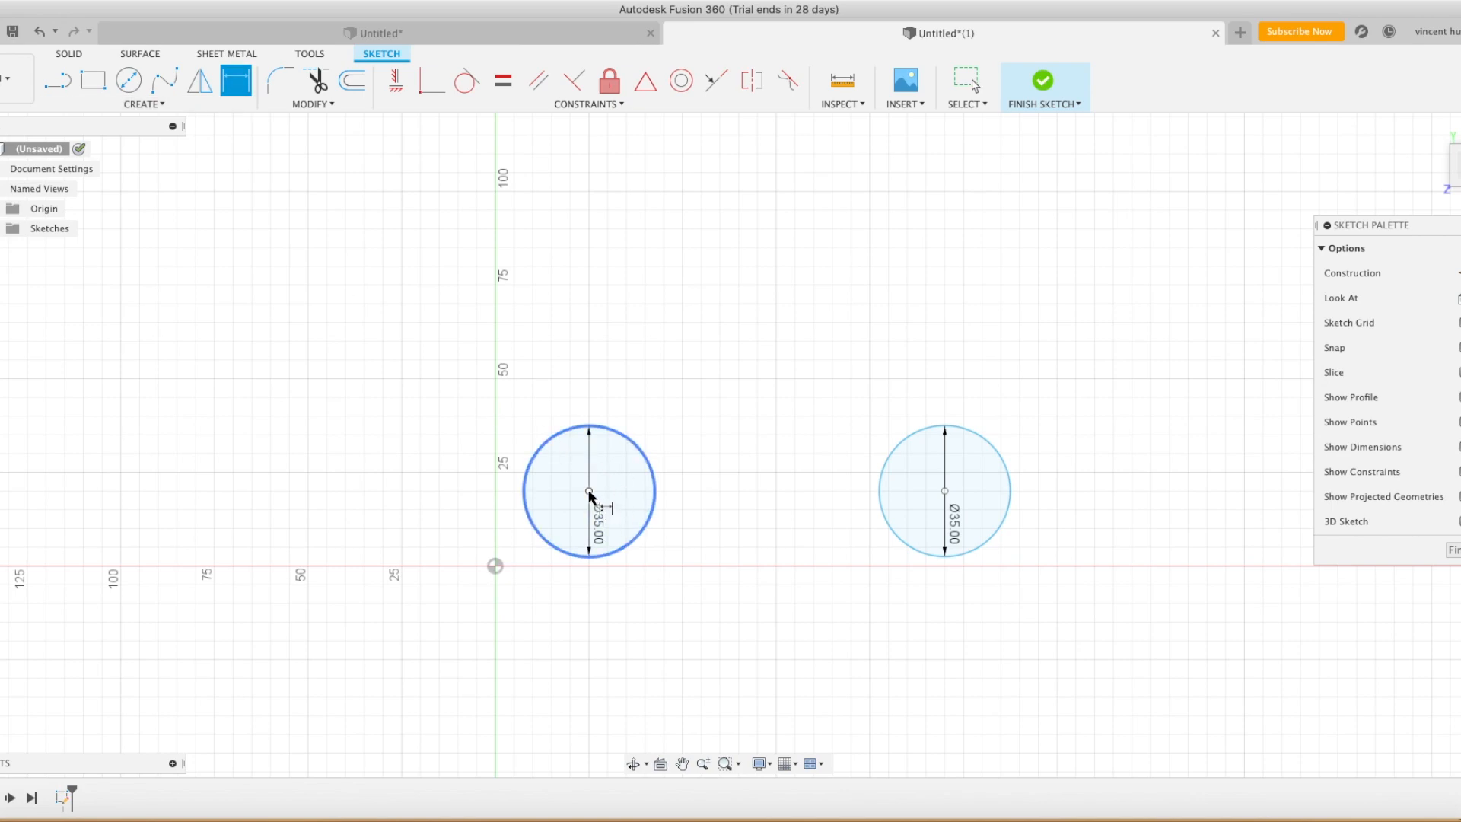
left_click(944, 490)
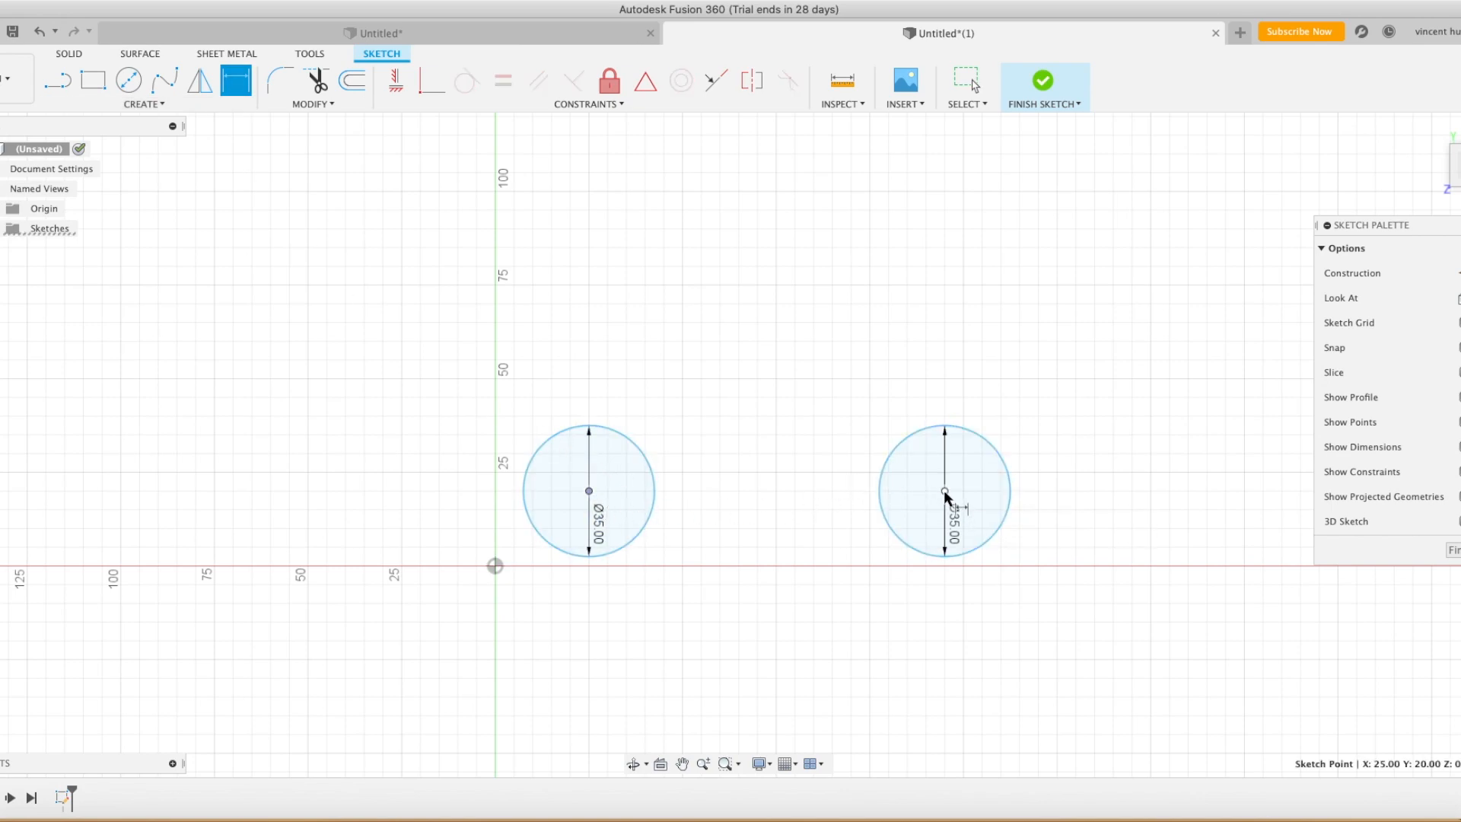
left_click(751, 333)
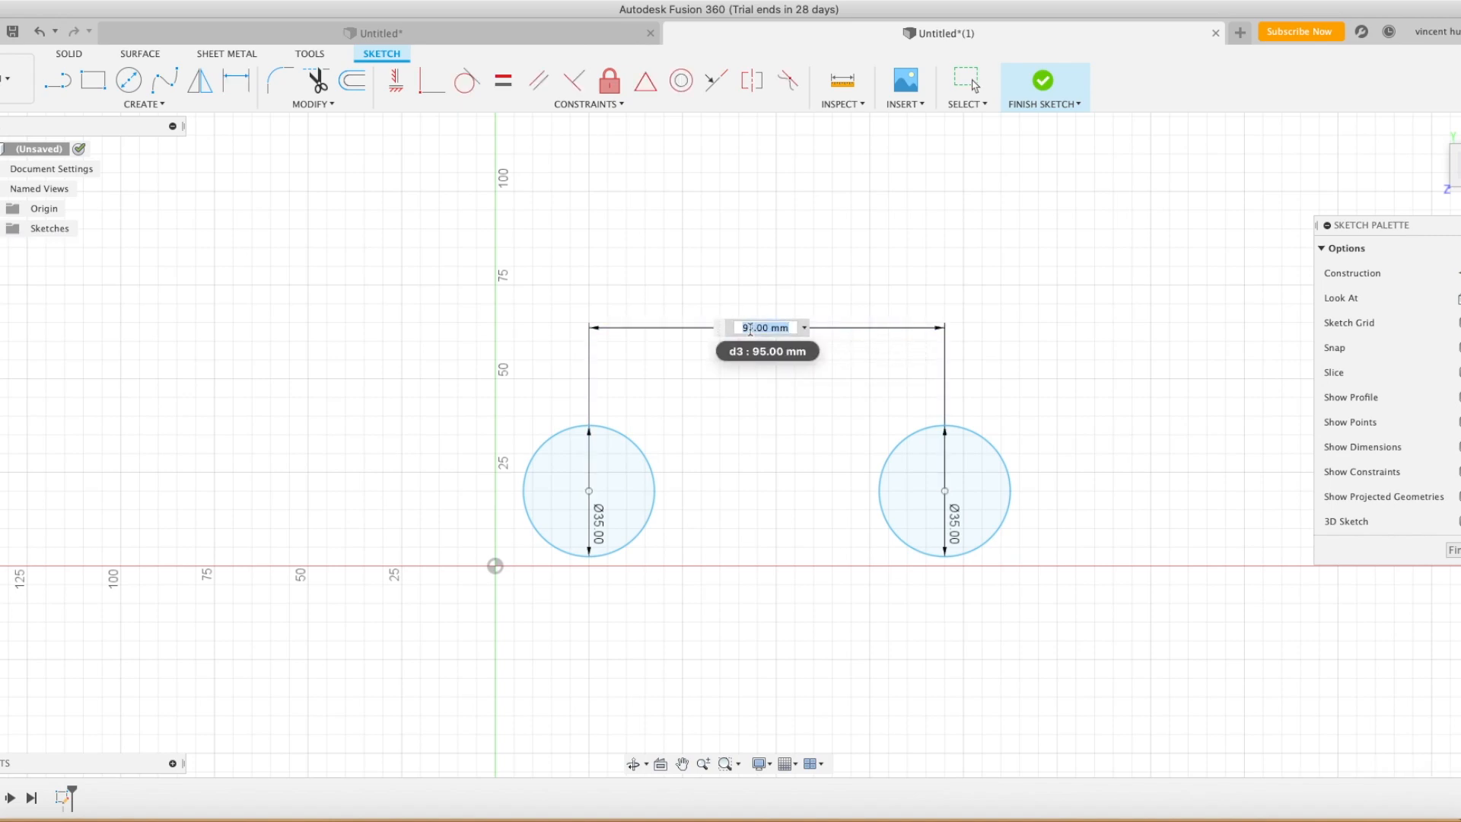
key("Return")
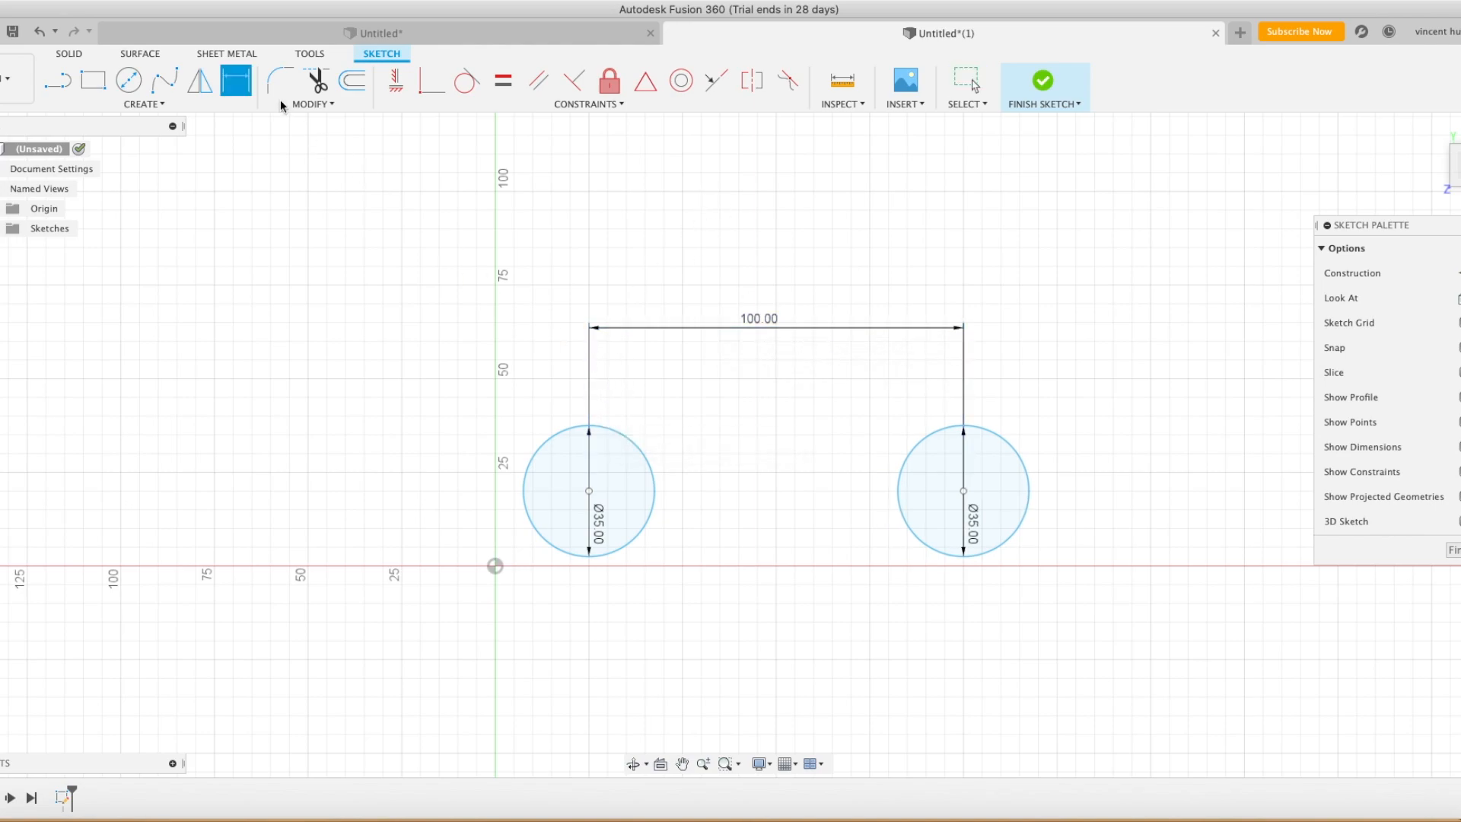
Draw two horizontal tangent lines joining the uppermost and lowermost points of the two circles to close a slot outline
left_click(587, 426)
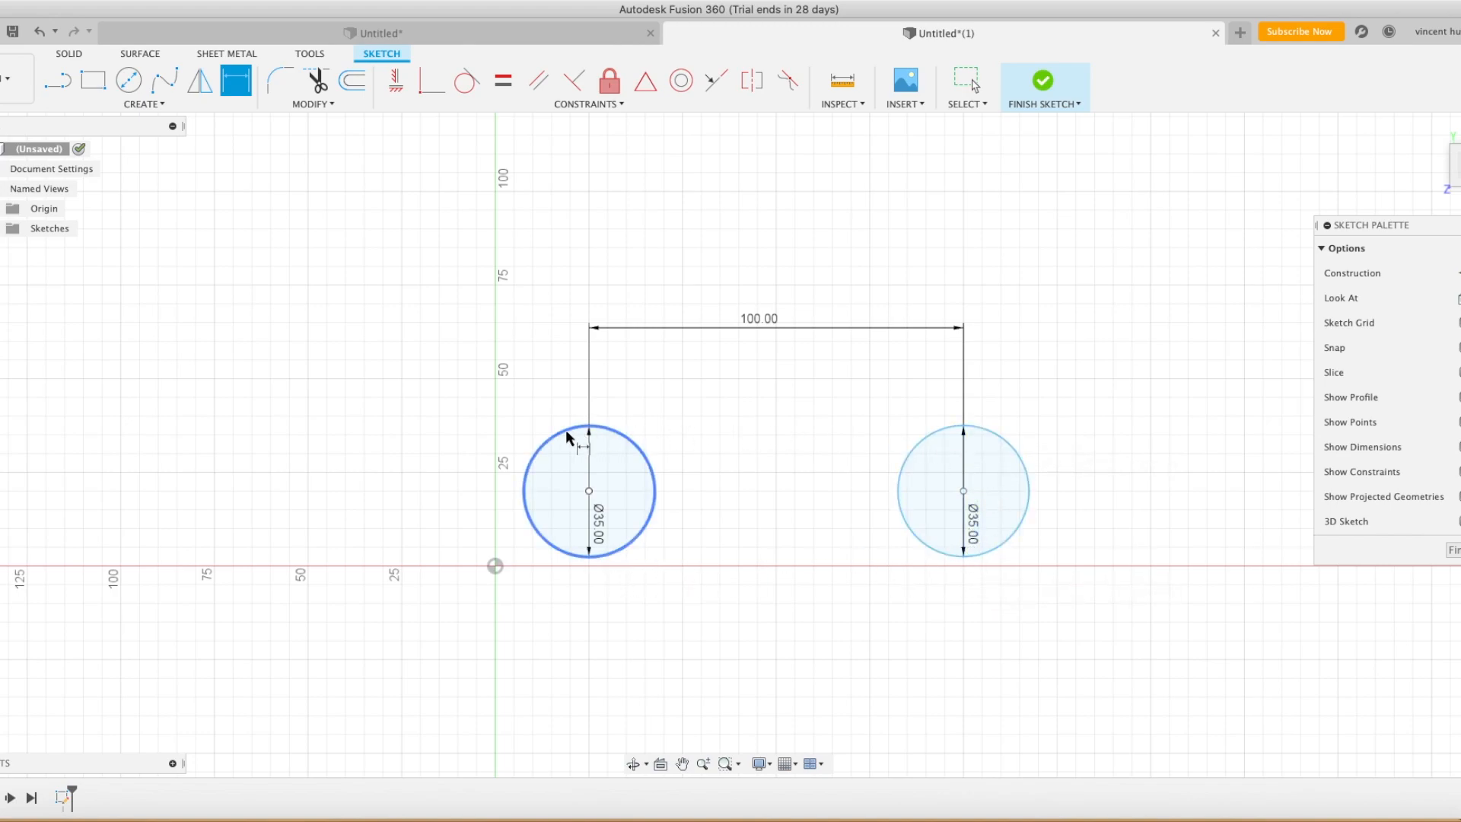
left_click(92, 82)
key("l")
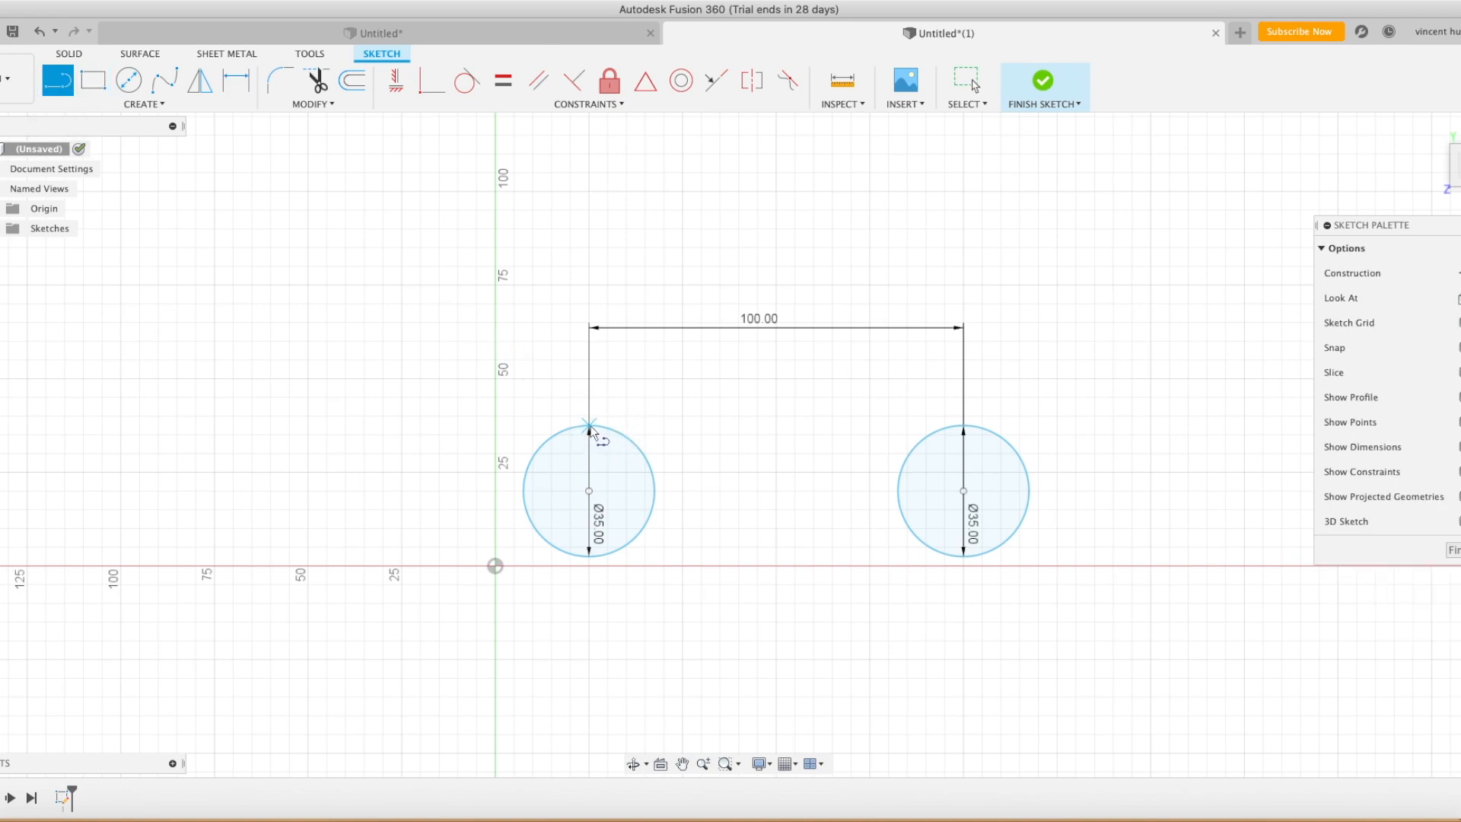
left_click(589, 425)
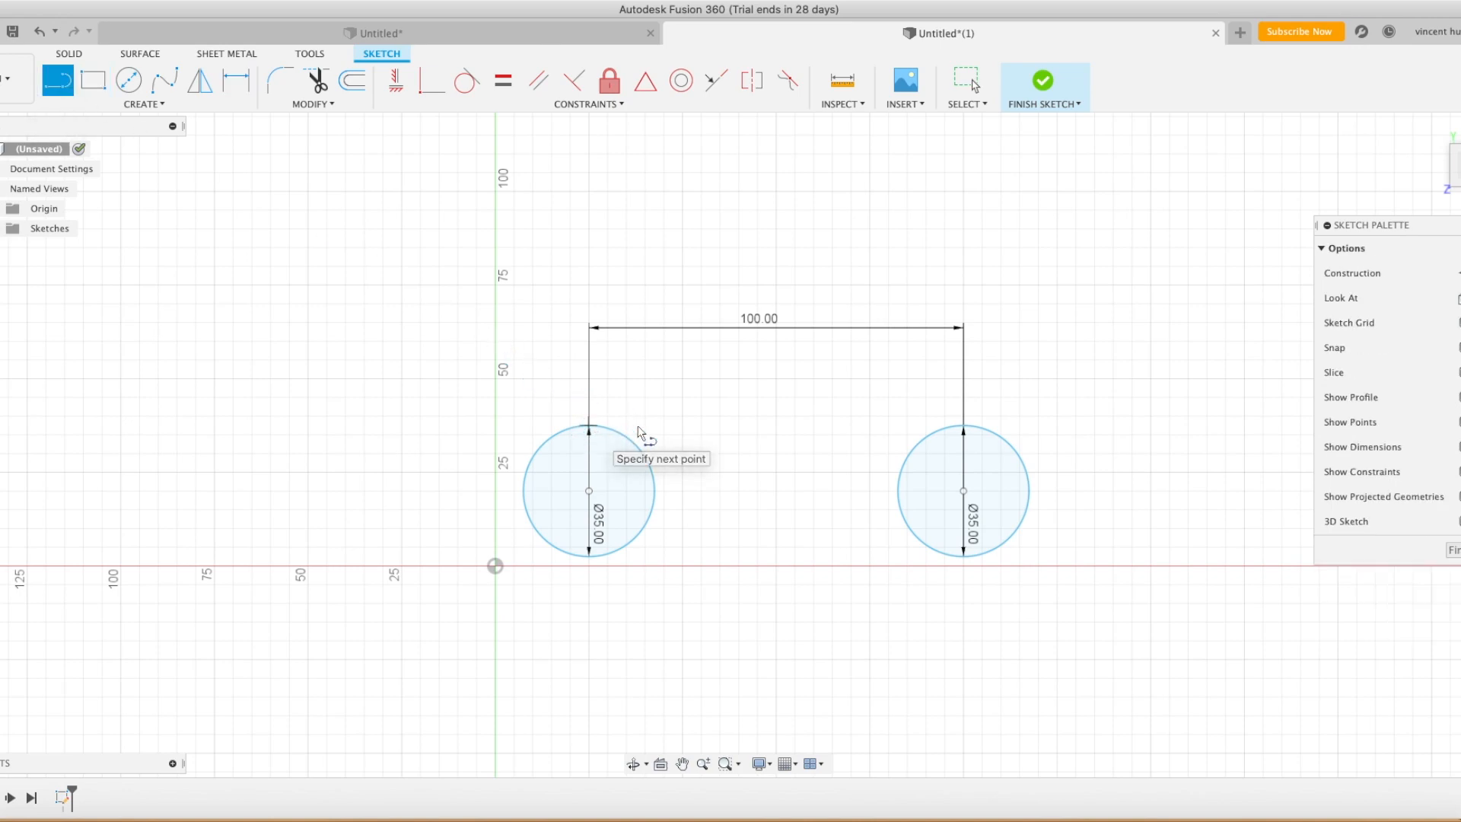
left_click(963, 425)
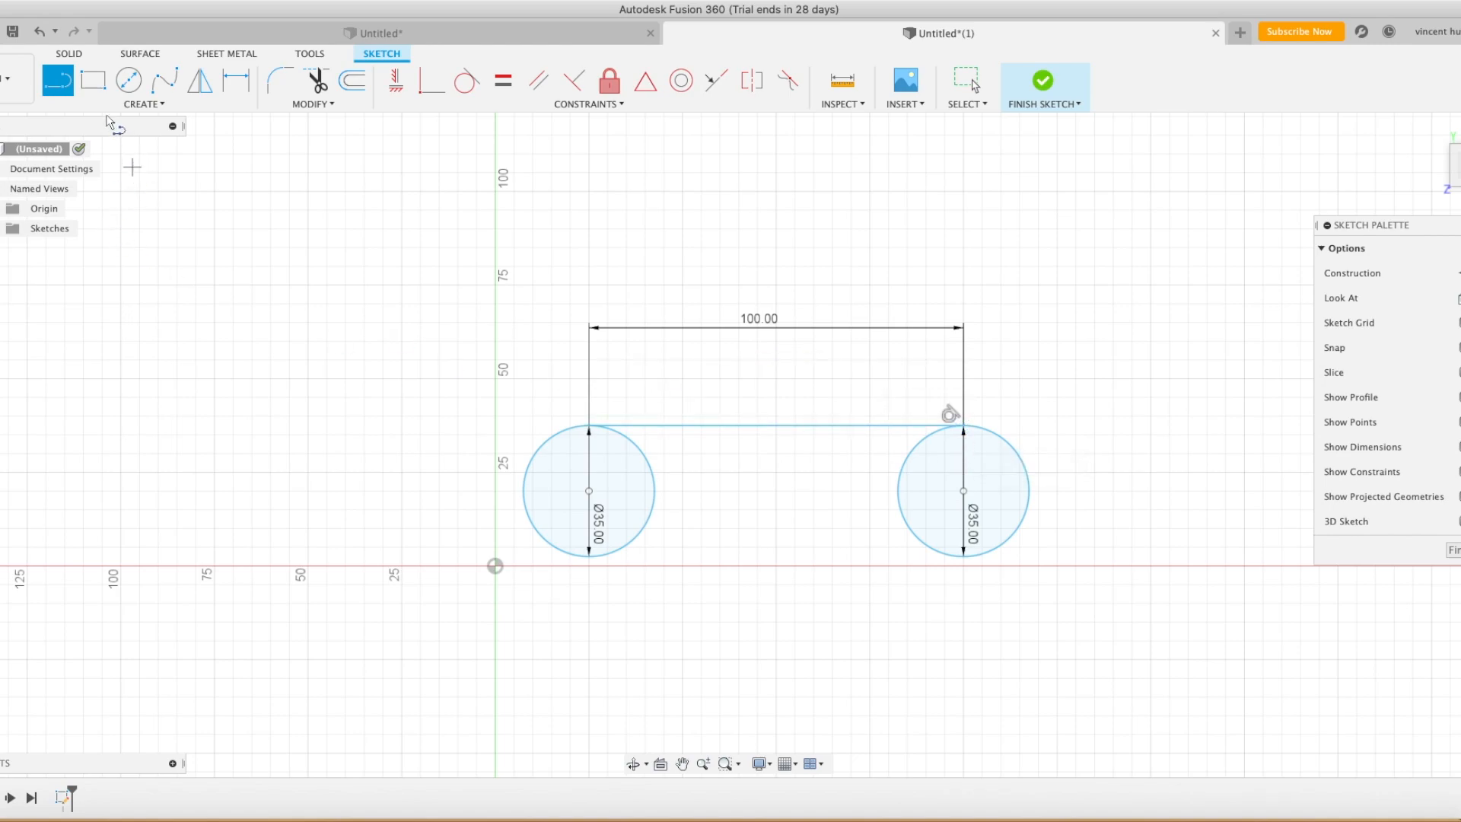
left_click(589, 558)
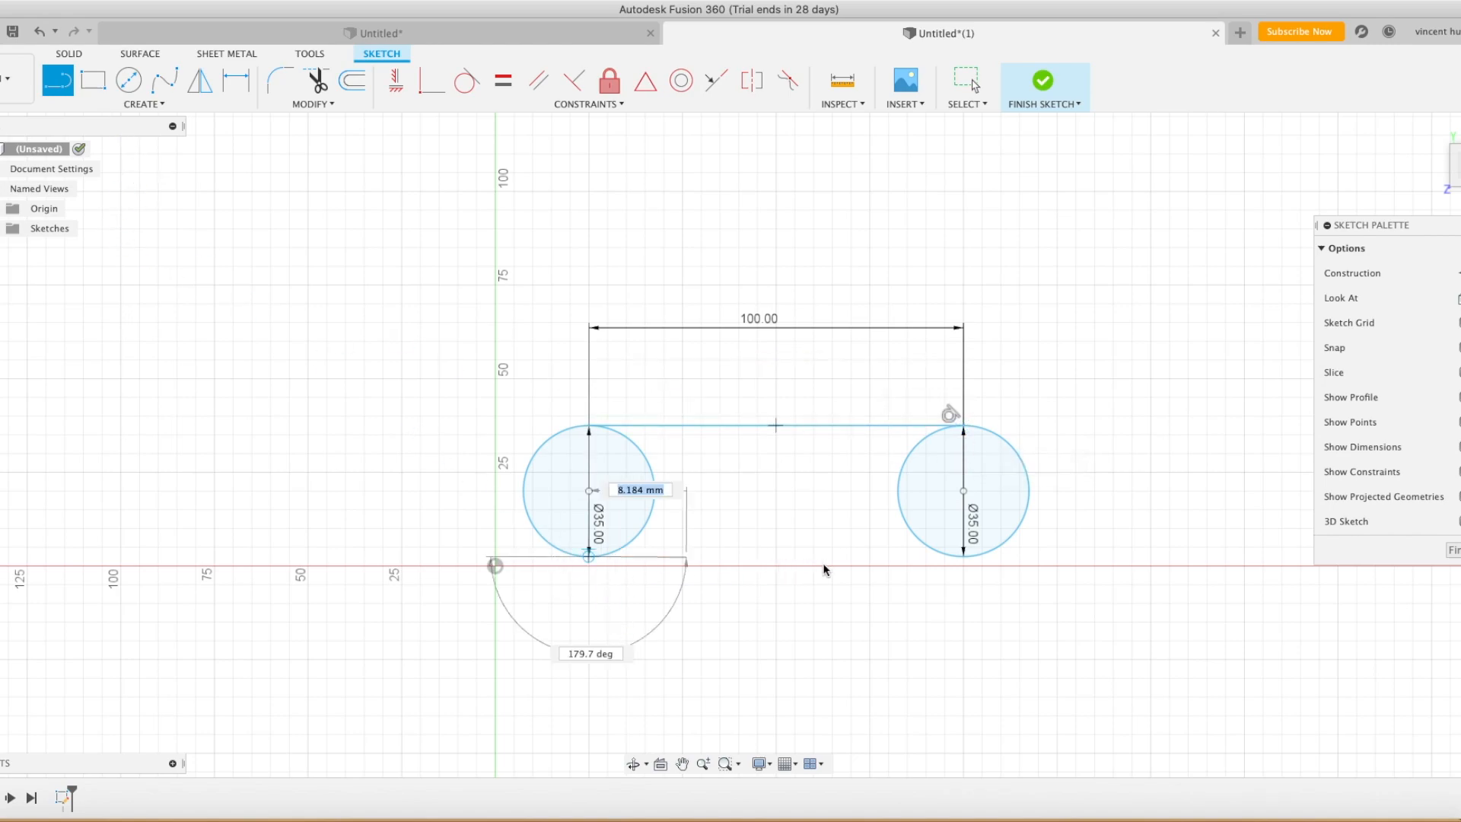
left_click(963, 557)
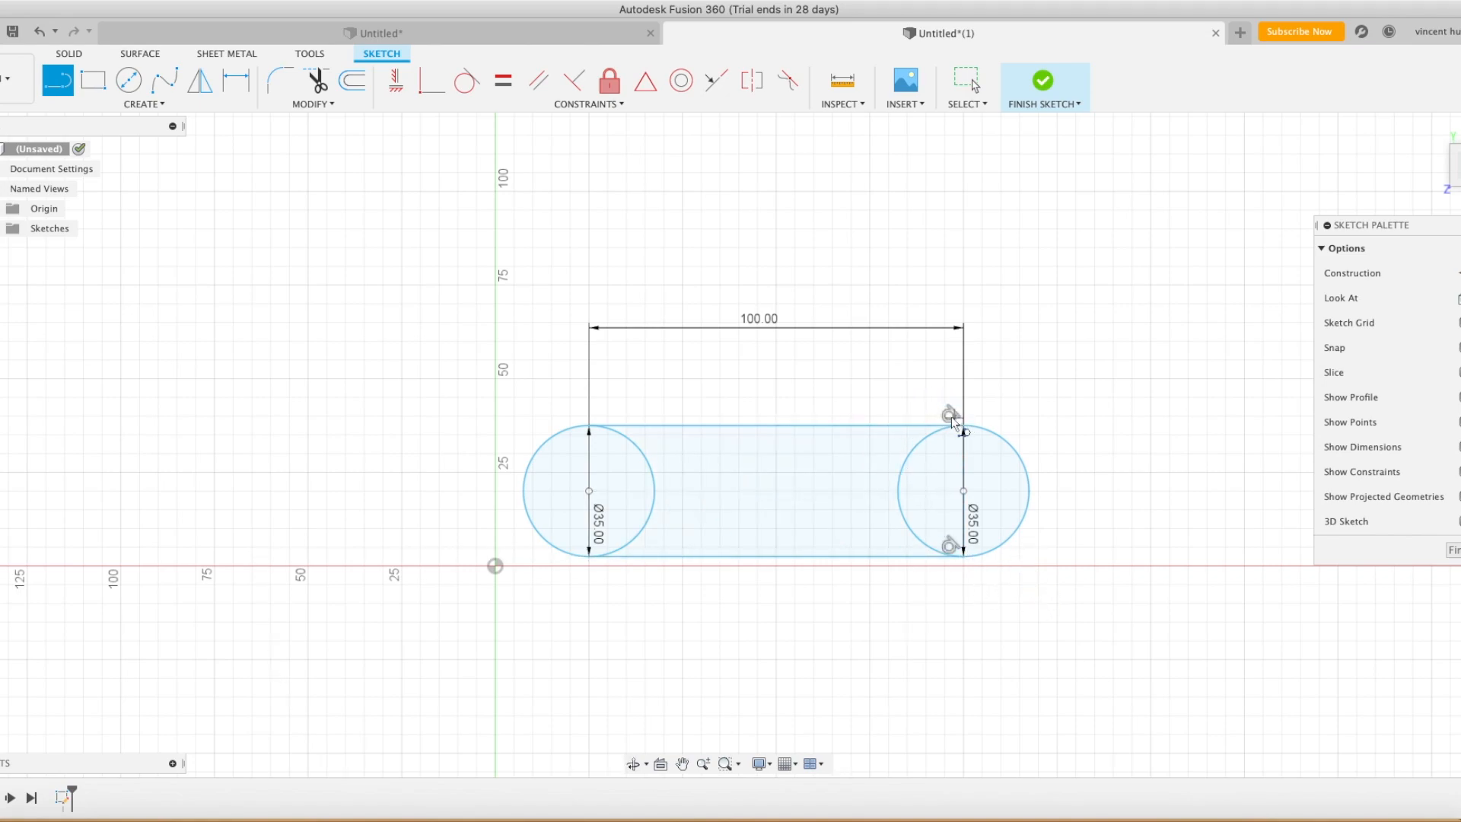
scroll(952, 422, "up", 10)
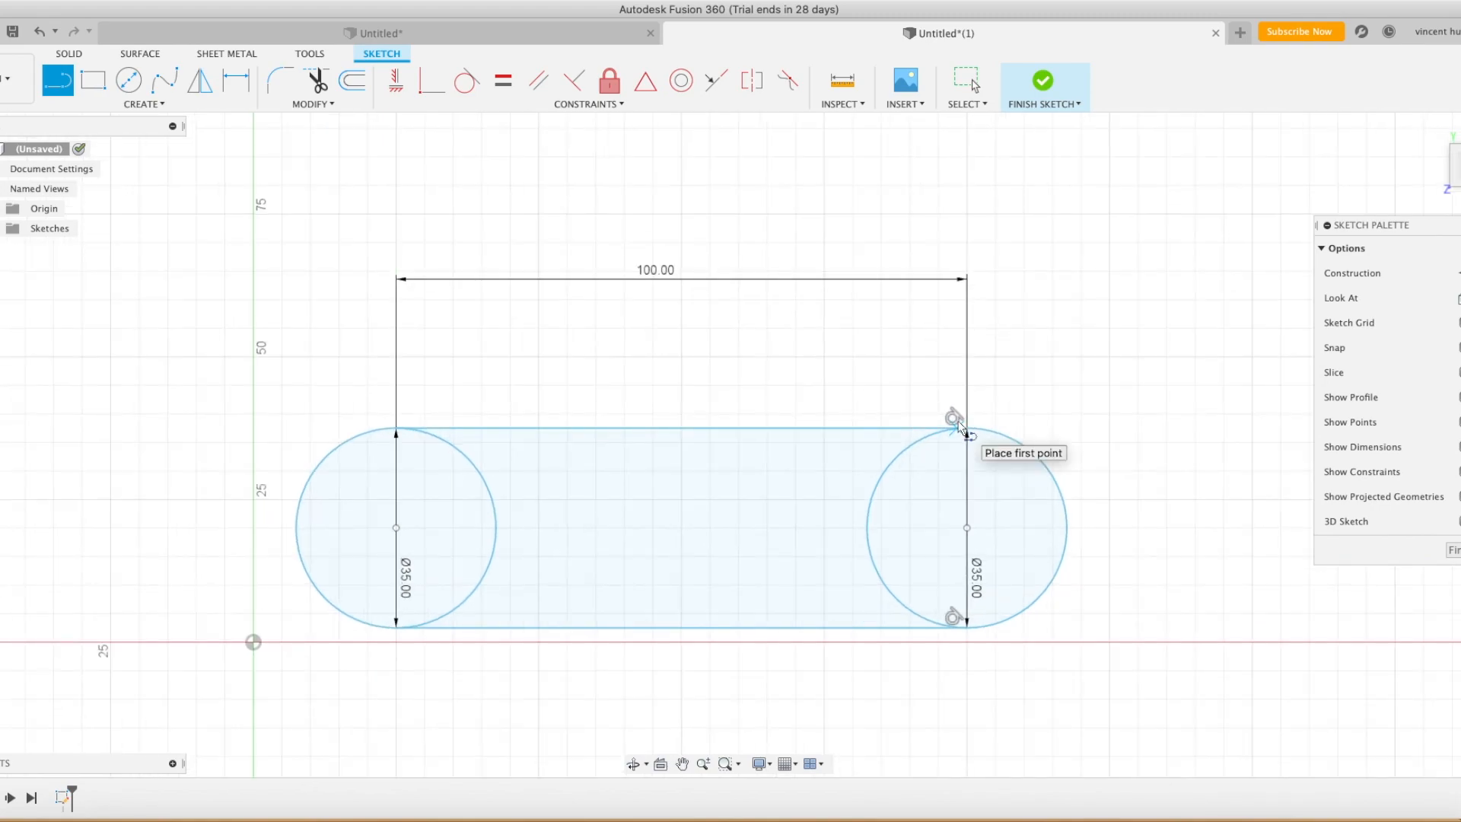
scroll(942, 427, "up", 8)
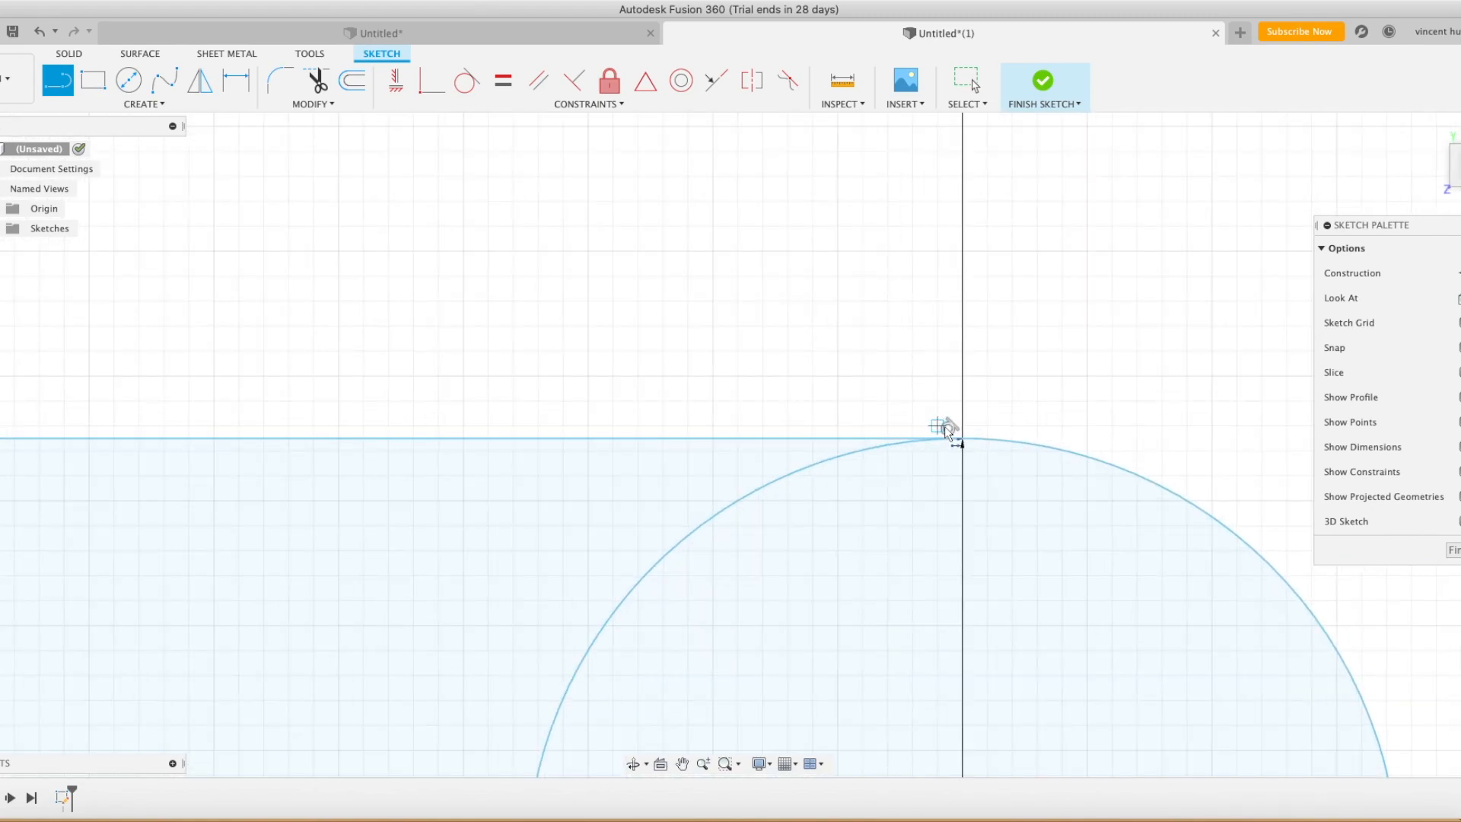
scroll(948, 449, "down", 15)
middle_click_drag(662, 538, 632, 499)
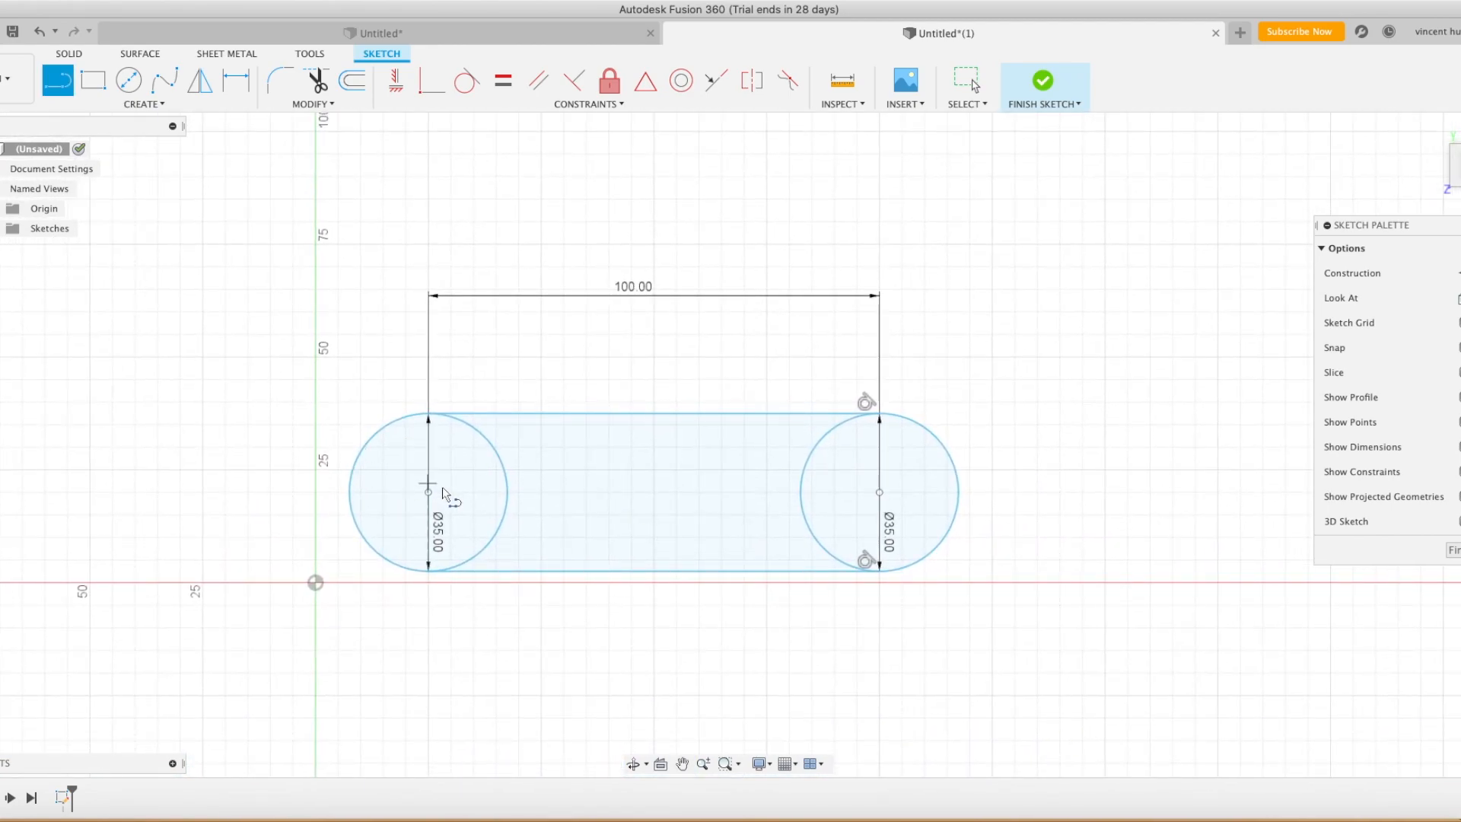
key("Escape")
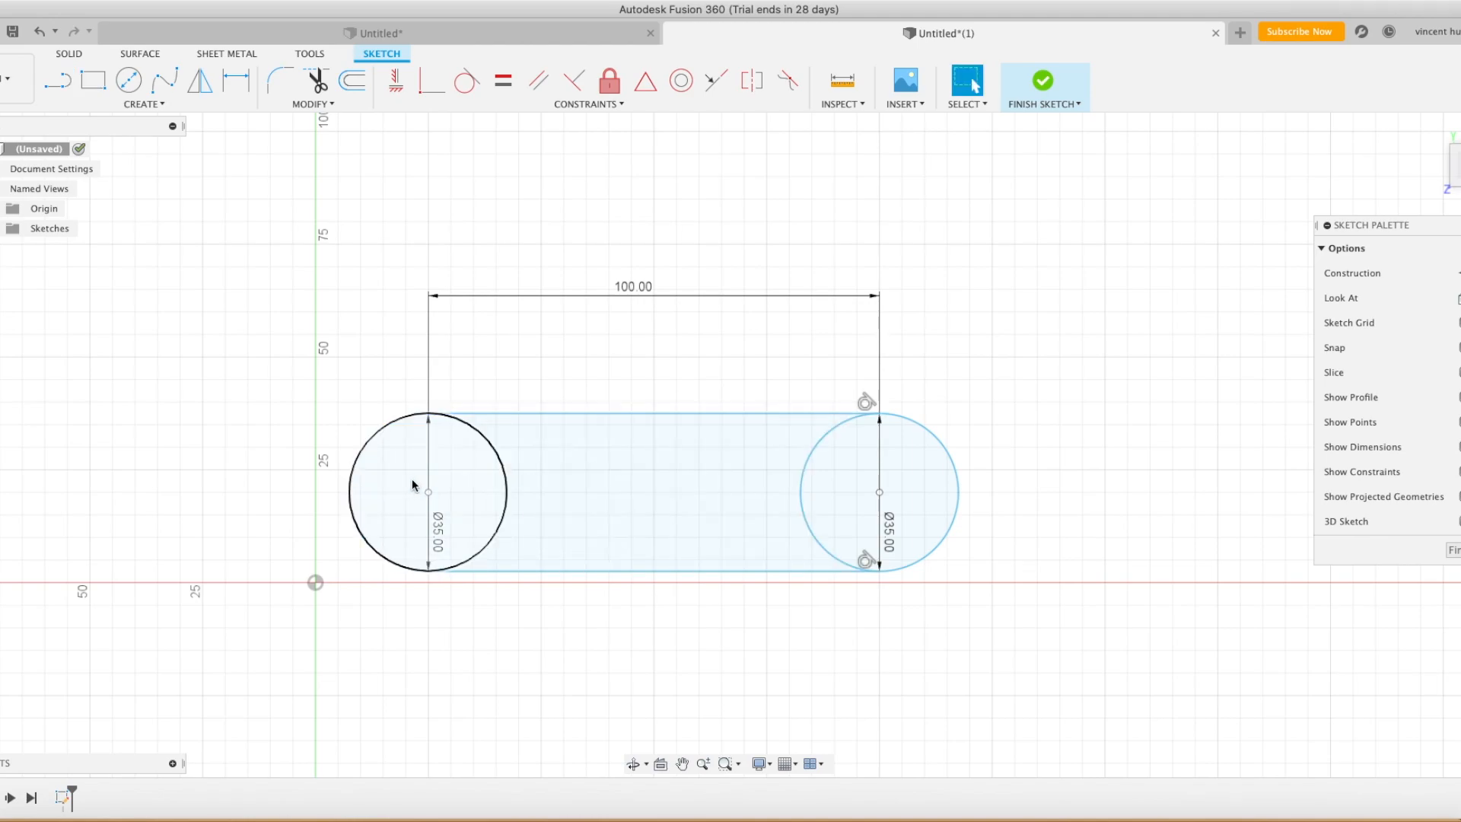
Extrude the middle profile and both circle profiles of the slot upward by 20 mm as a new body
key("e")
left_click(618, 519)
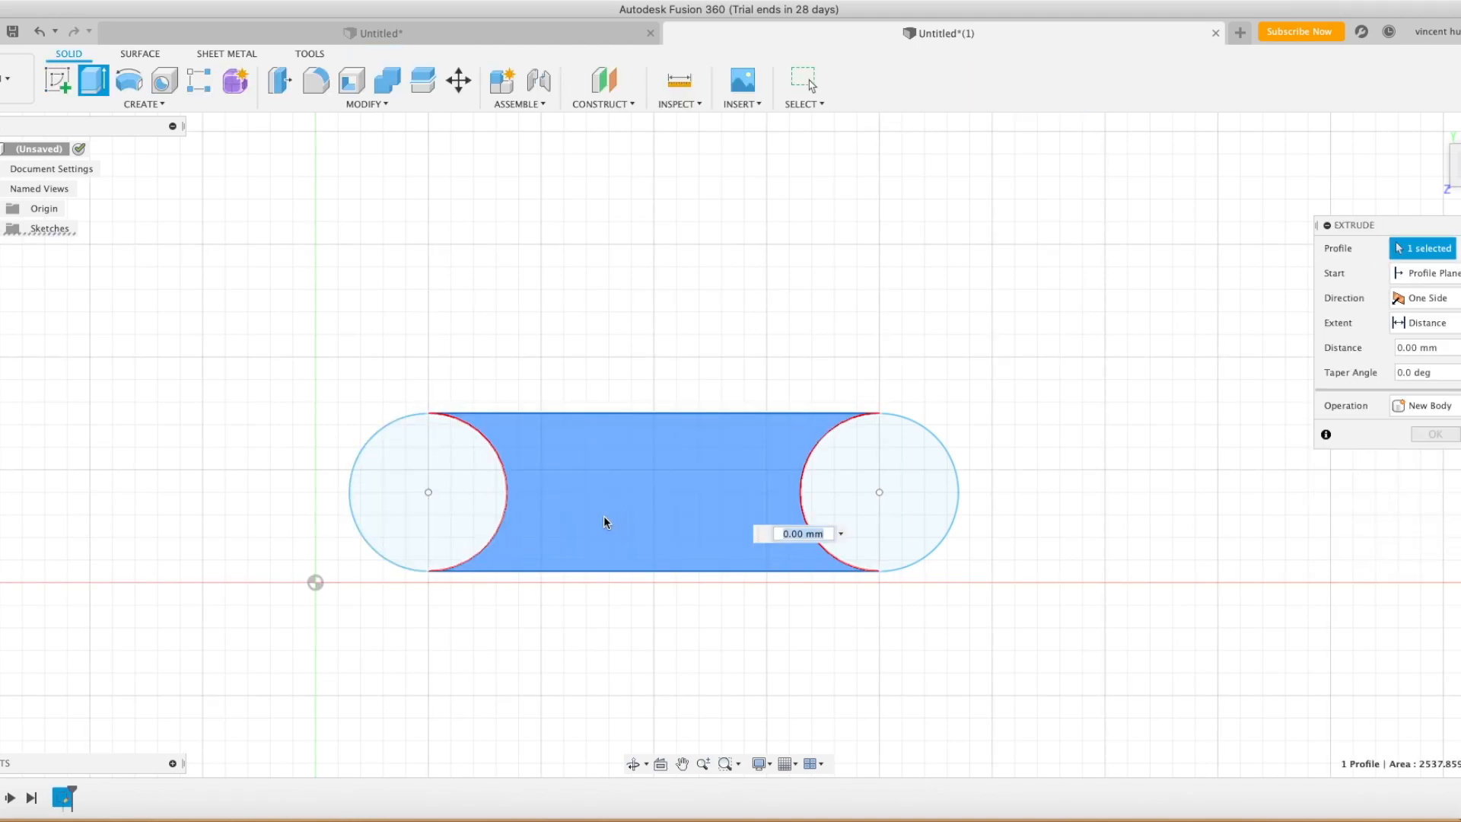
left_click(471, 506)
left_click(854, 521)
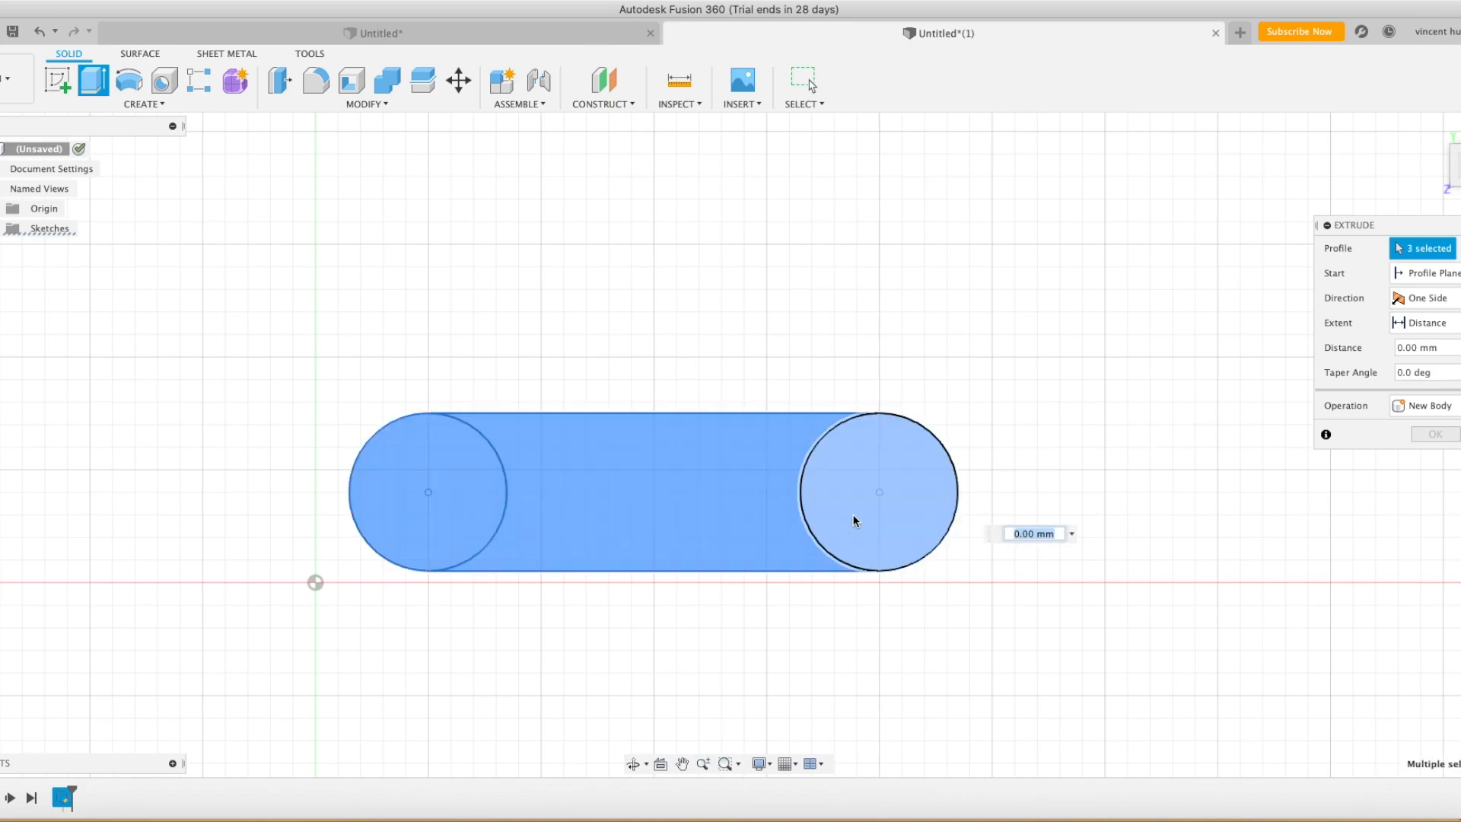
middle_click_drag(855, 520, 982, 444, "shift")
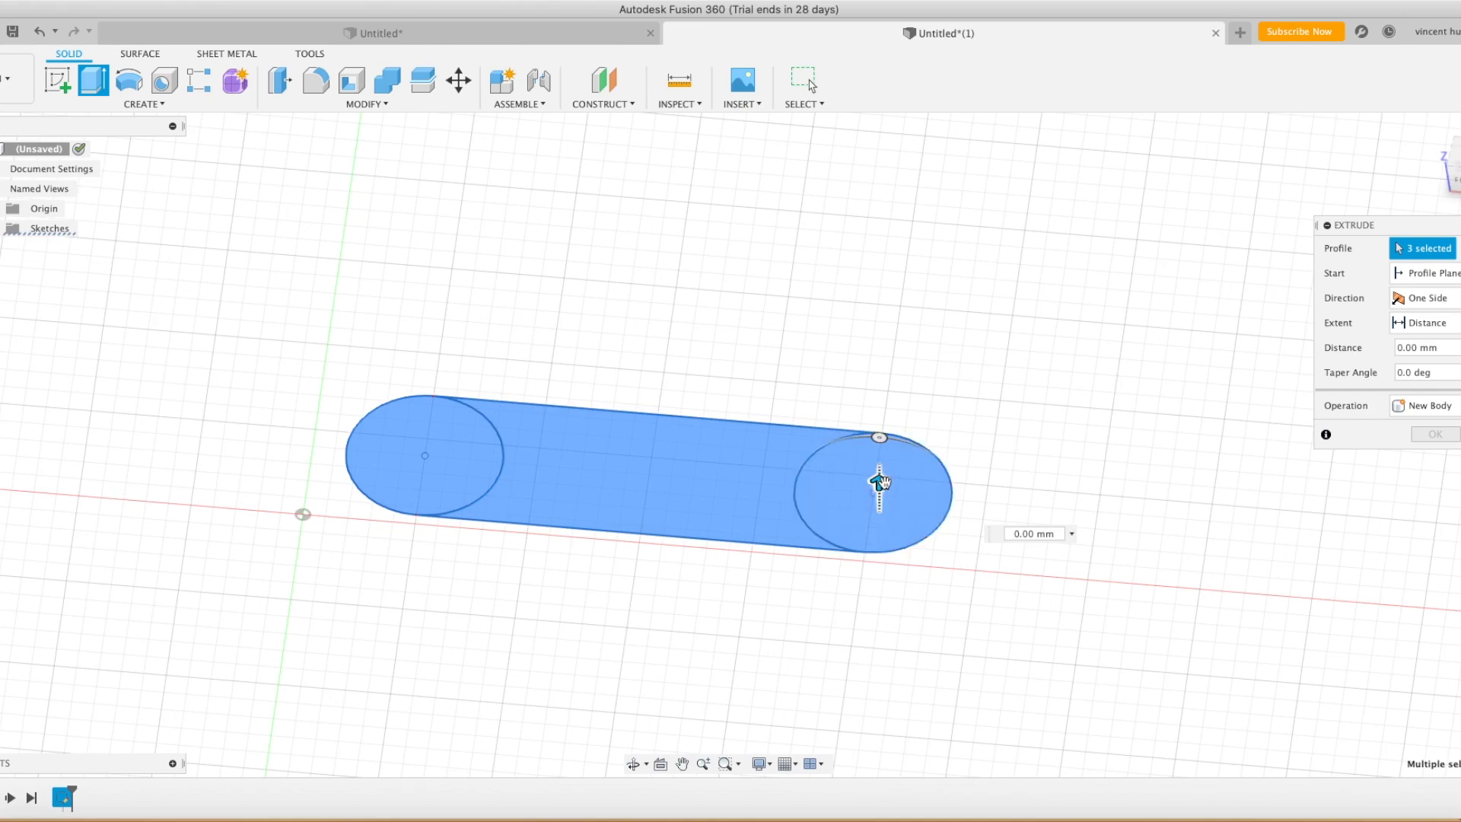
left_click_drag(879, 480, 879, 423)
key("Return")
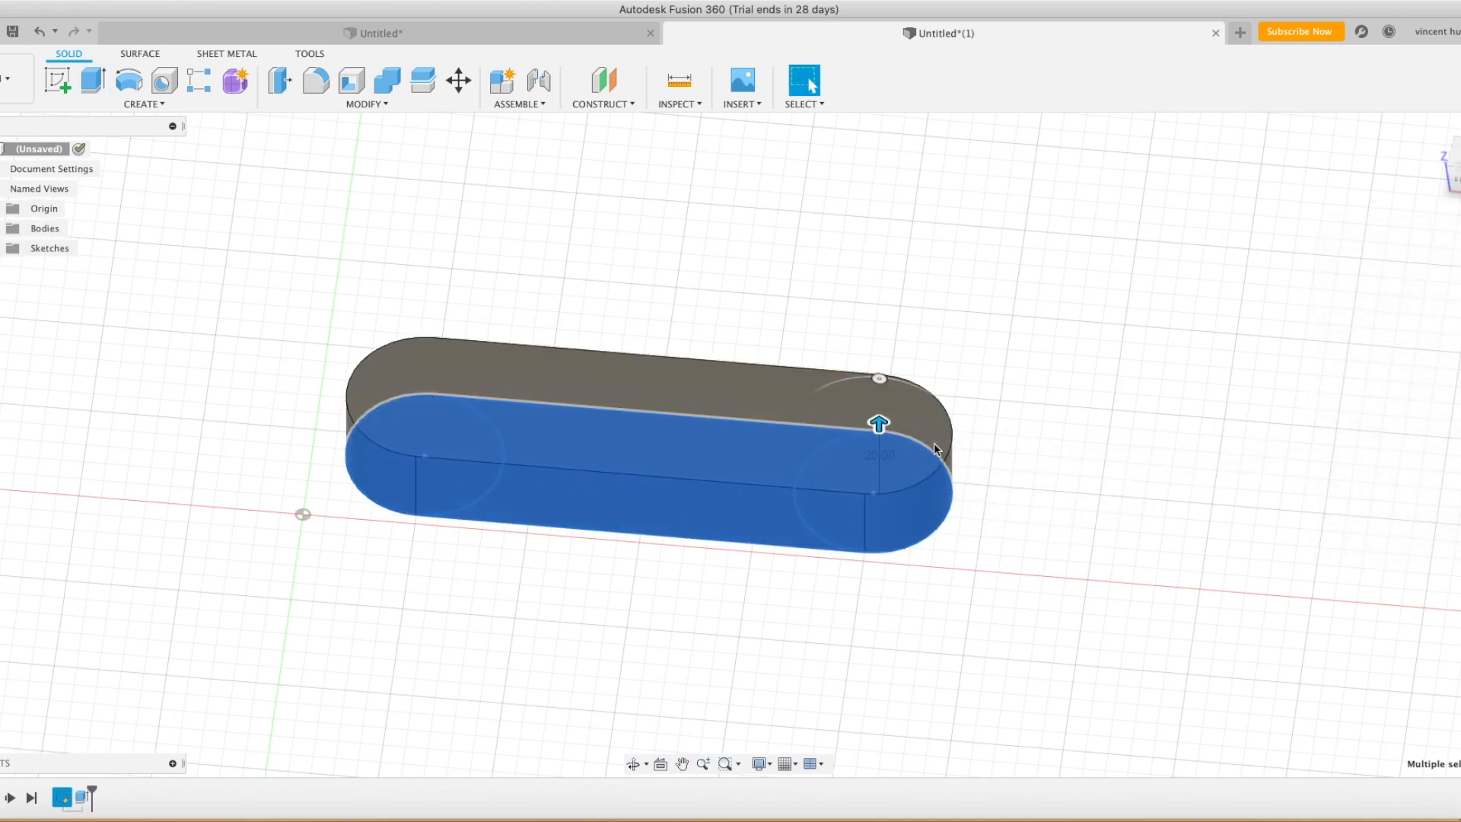
Shell the slot-shaped body with its upper face removed and an inside wall thickness of 1.5 mm
left_click_drag(1457, 164, 1460, 199)
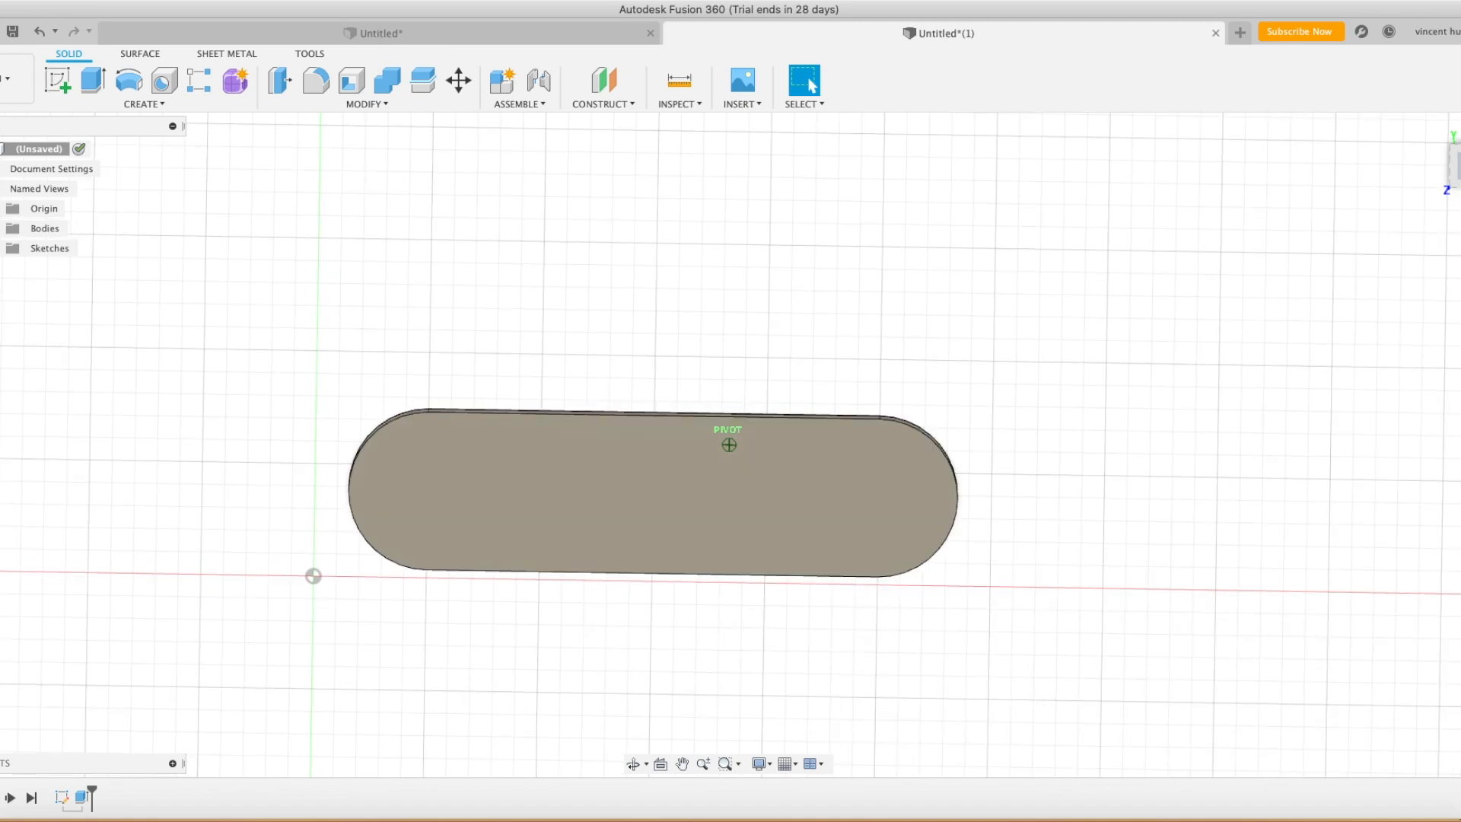
left_click(1459, 175)
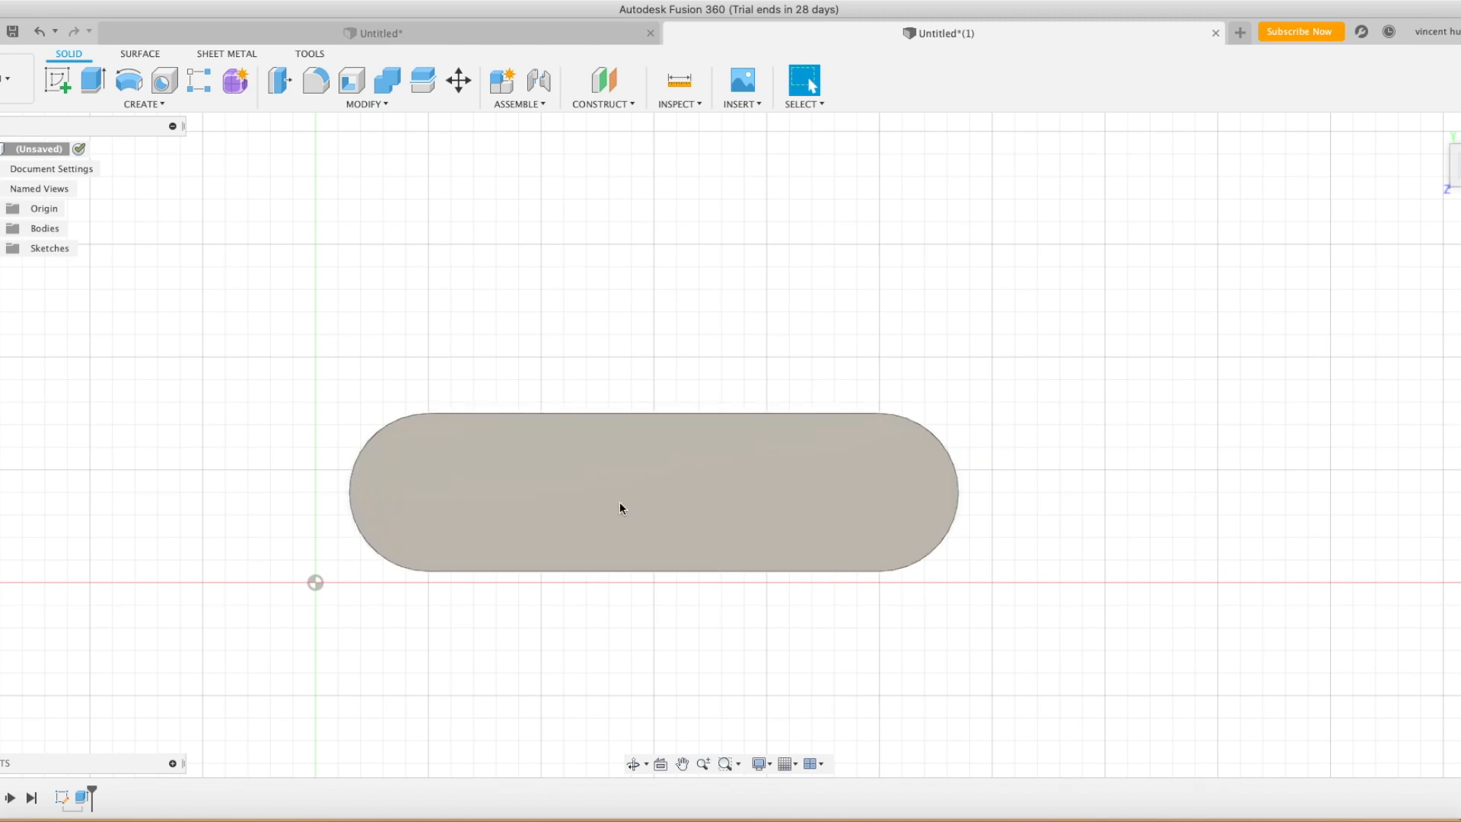
left_click(358, 93)
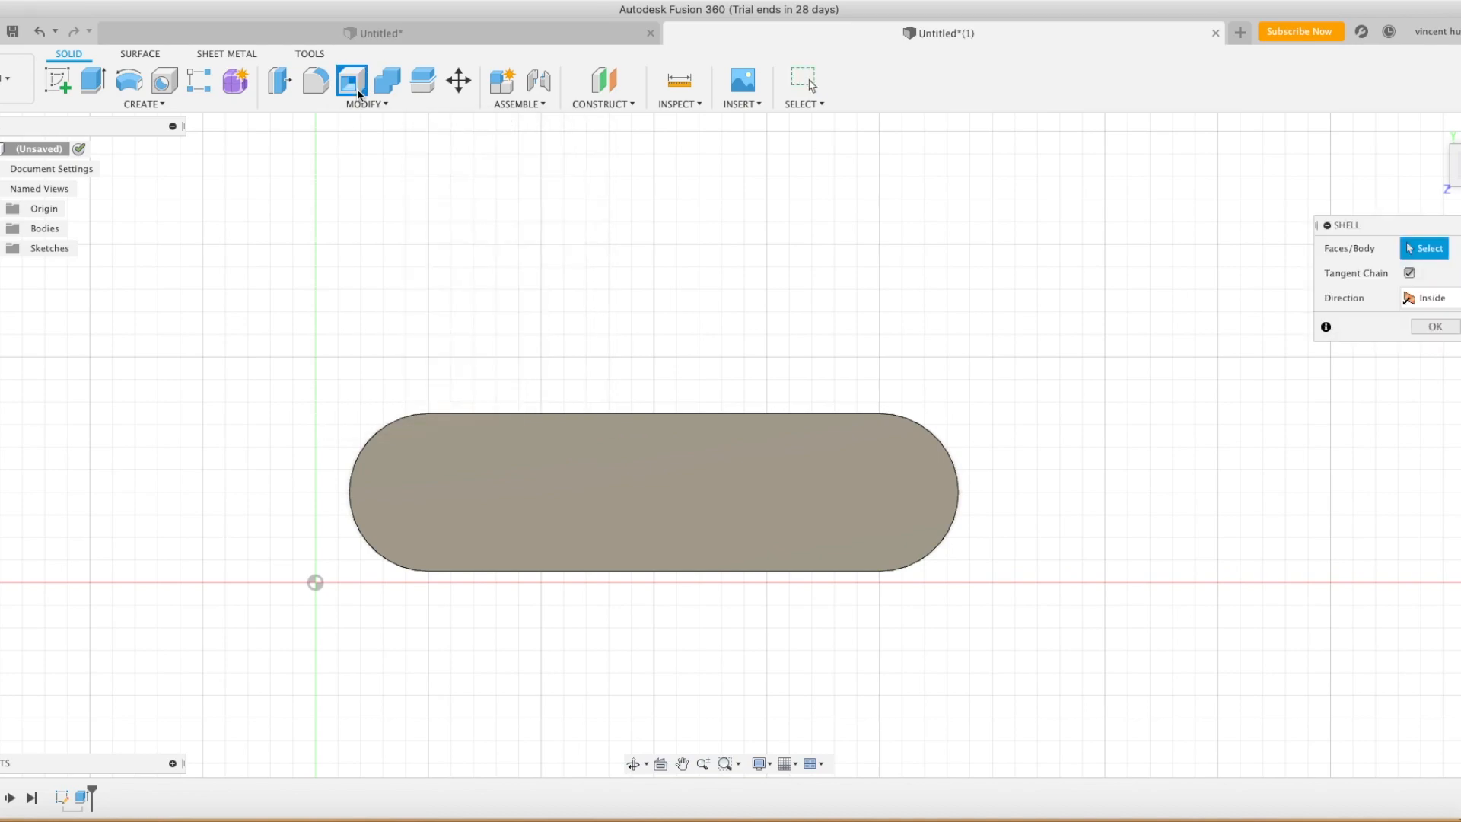
left_click(546, 484)
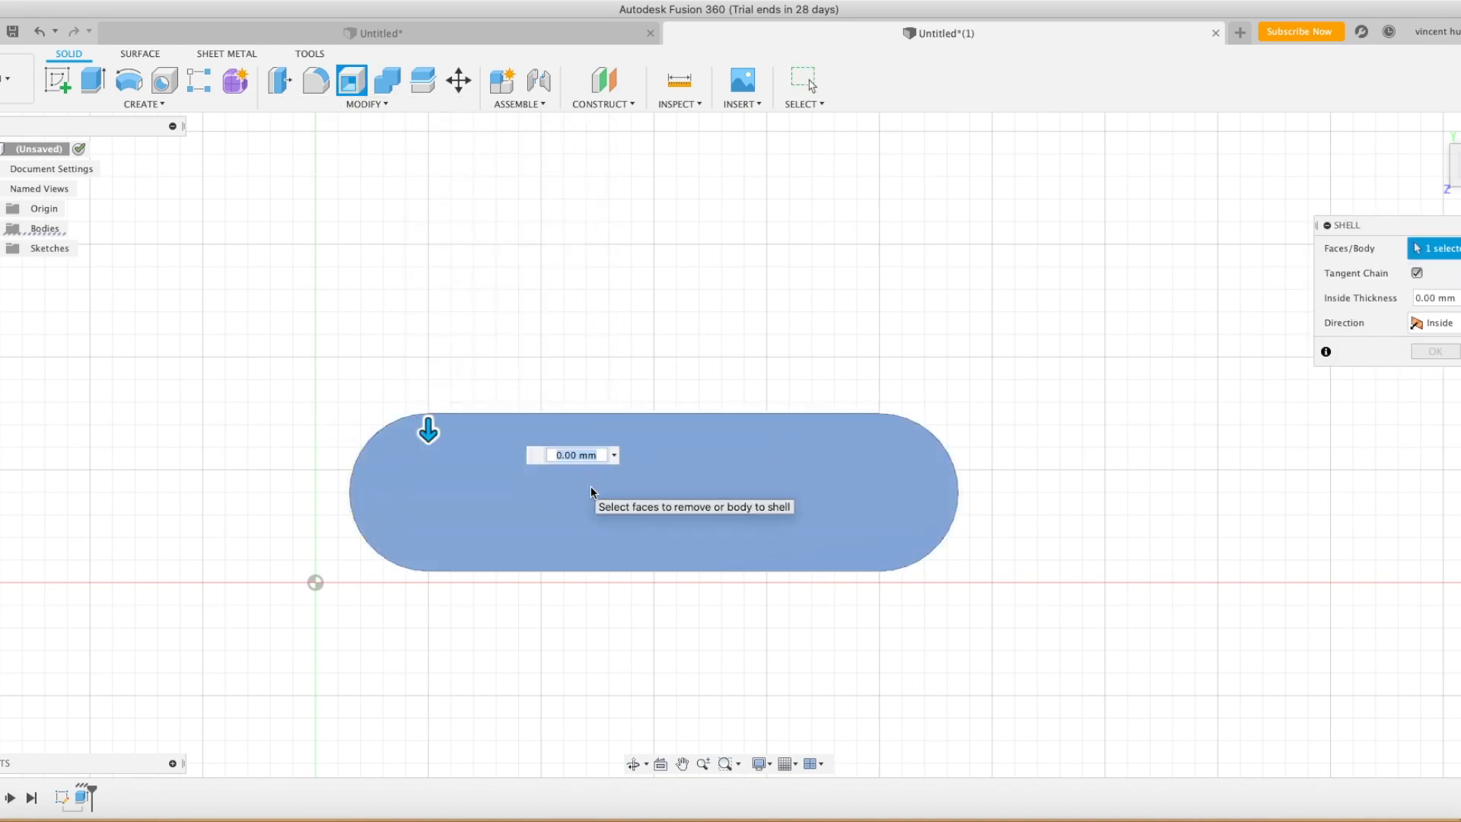
type(".5")
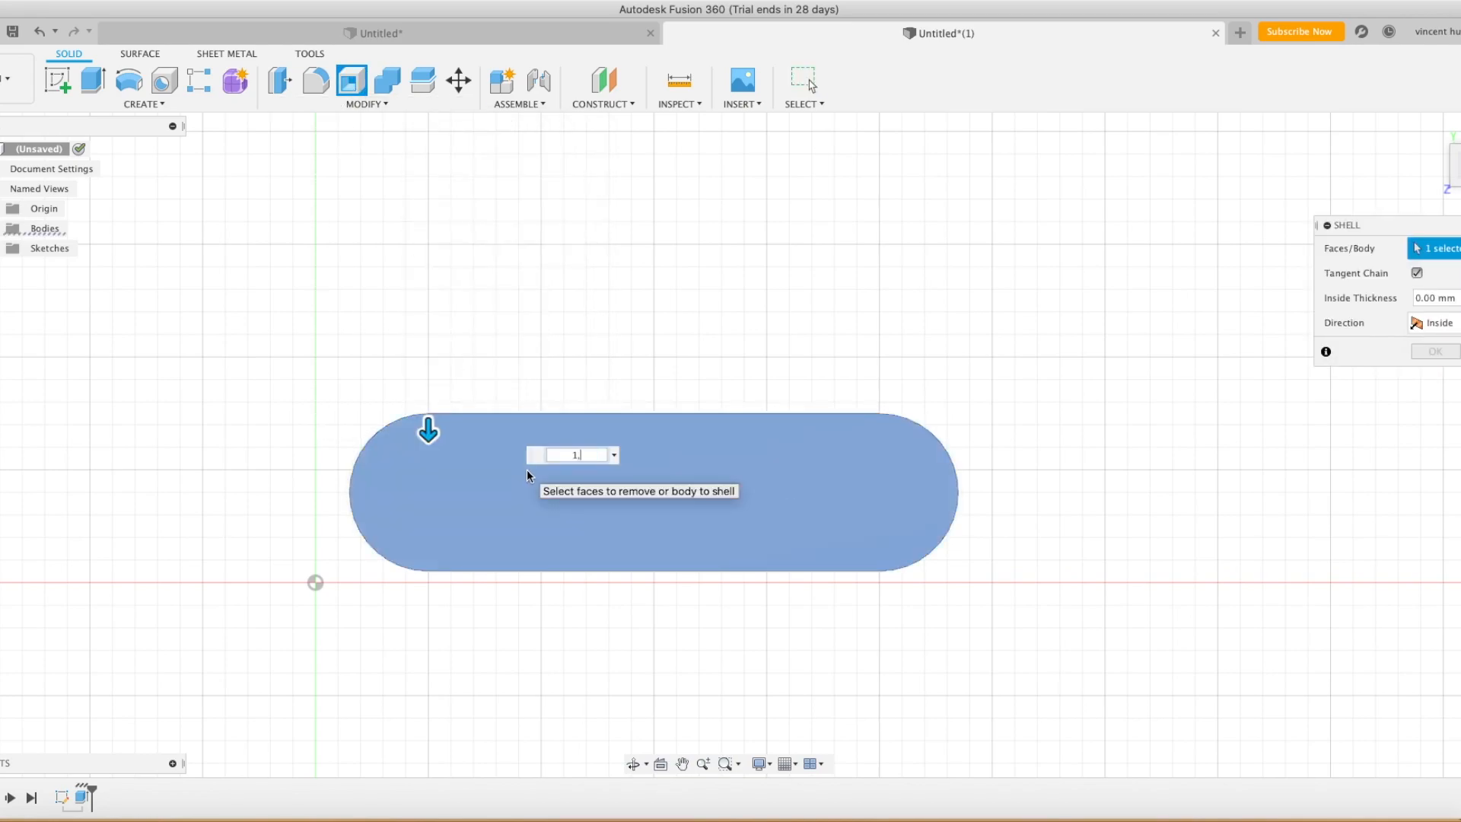
key("Return")
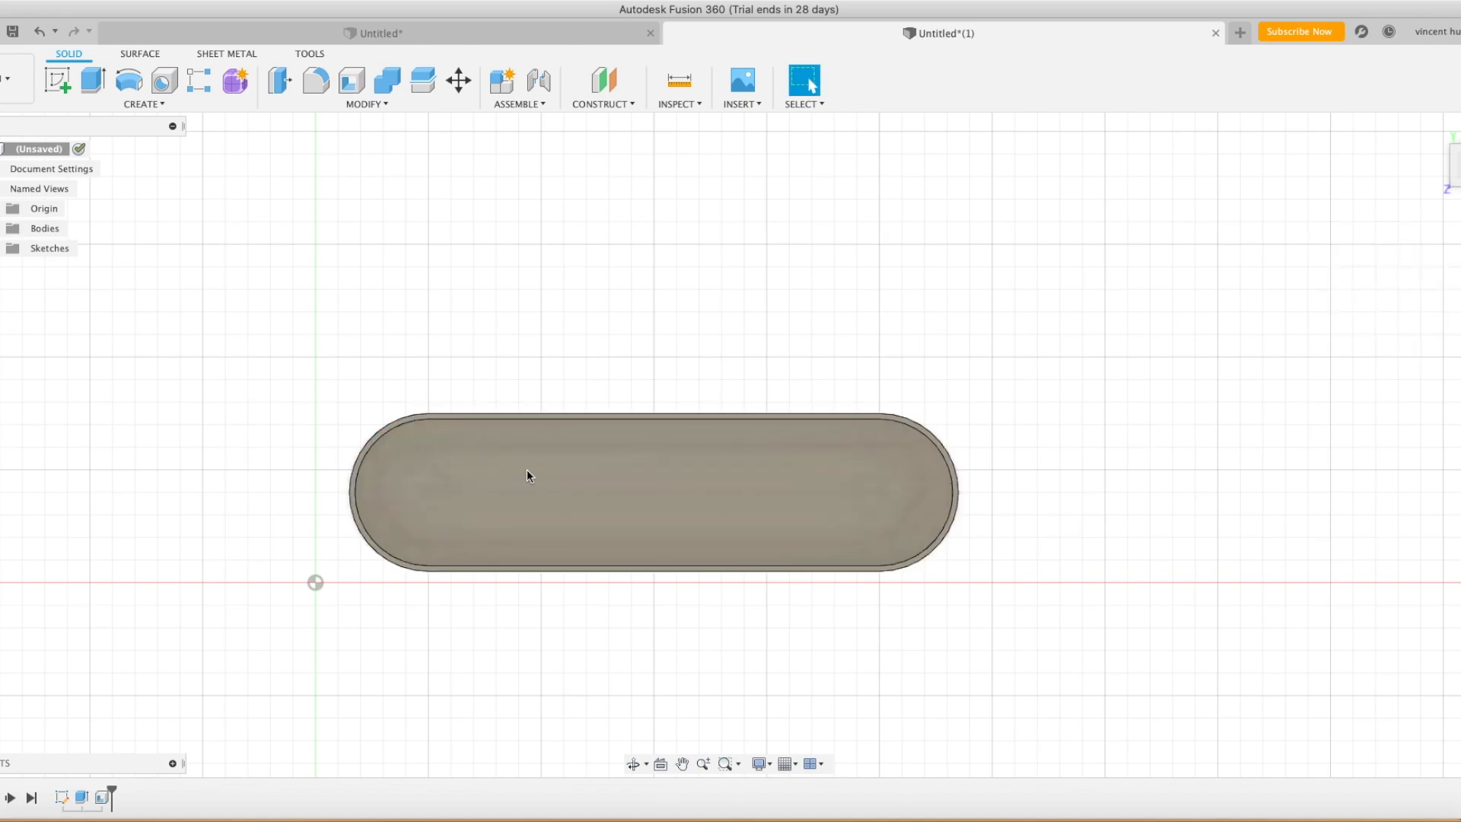
middle_click_drag(729, 444, 675, 327, "shift")
mouse_move(1453, 137)
left_mouse_down()
mouse_move(1400, 104)
mouse_move(1423, 95)
left_mouse_up()
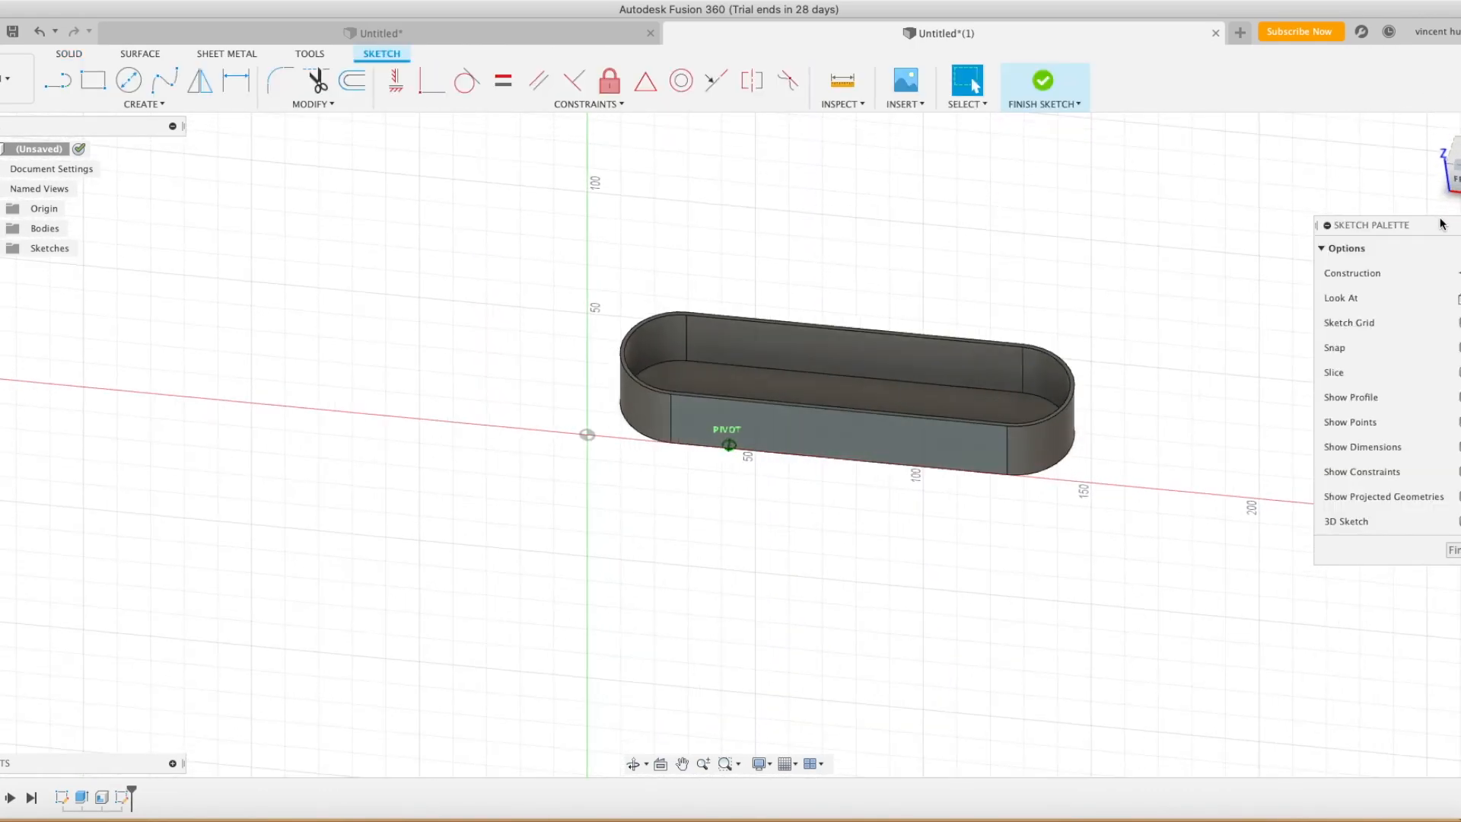
mouse_move(1440, 224)
left_mouse_down()
mouse_move(1333, 274)
mouse_move(1322, 255)
mouse_move(1341, 228)
mouse_move(1387, 211)
left_mouse_up()
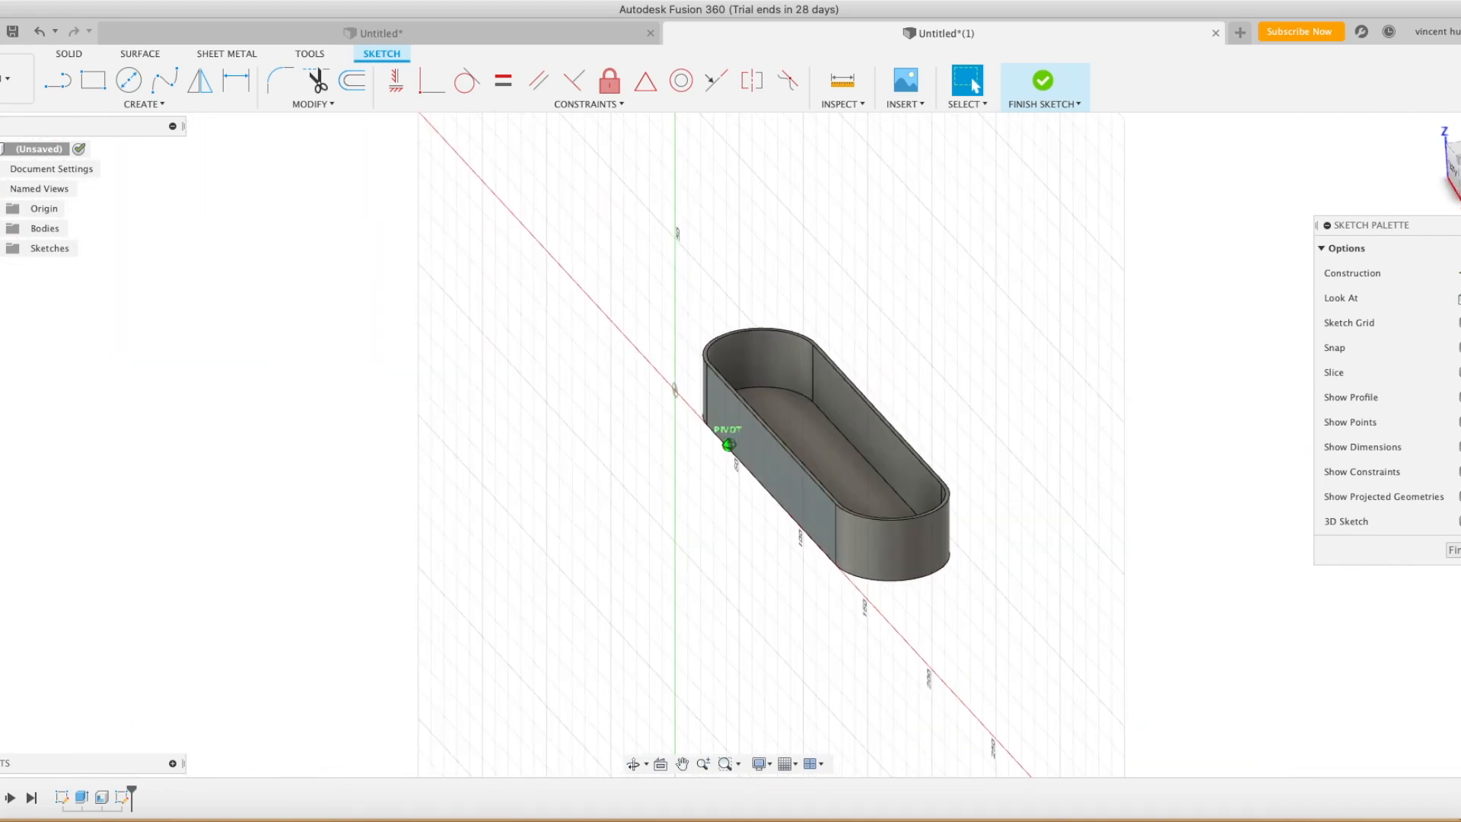
left_click(1042, 85)
left_click_drag(1453, 175, 1320, 149)
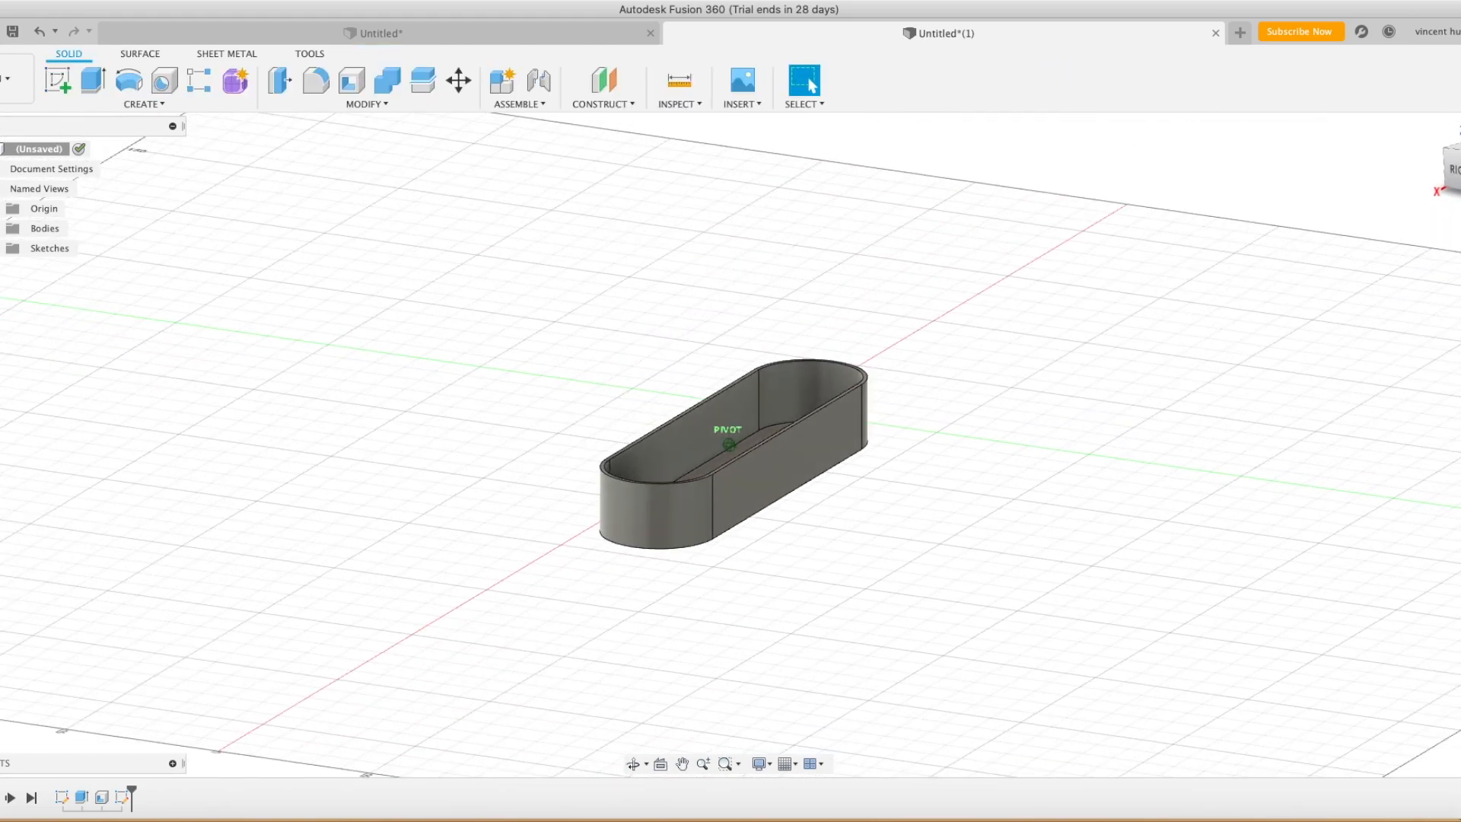
Return to the handle design and send its C-section body to Cura with the 3D Print command
left_click(576, 34)
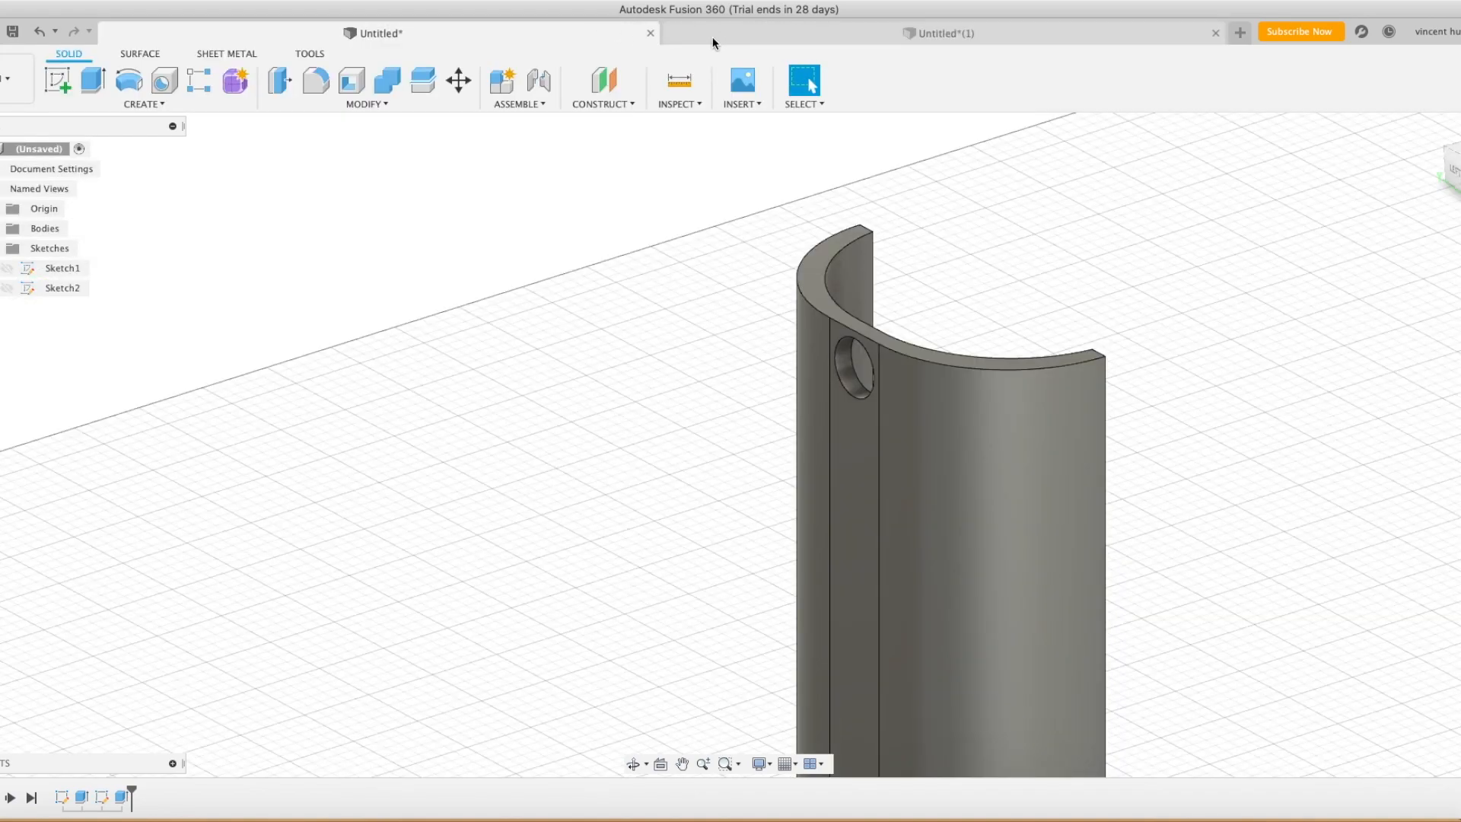
left_click(716, 35)
left_click(590, 35)
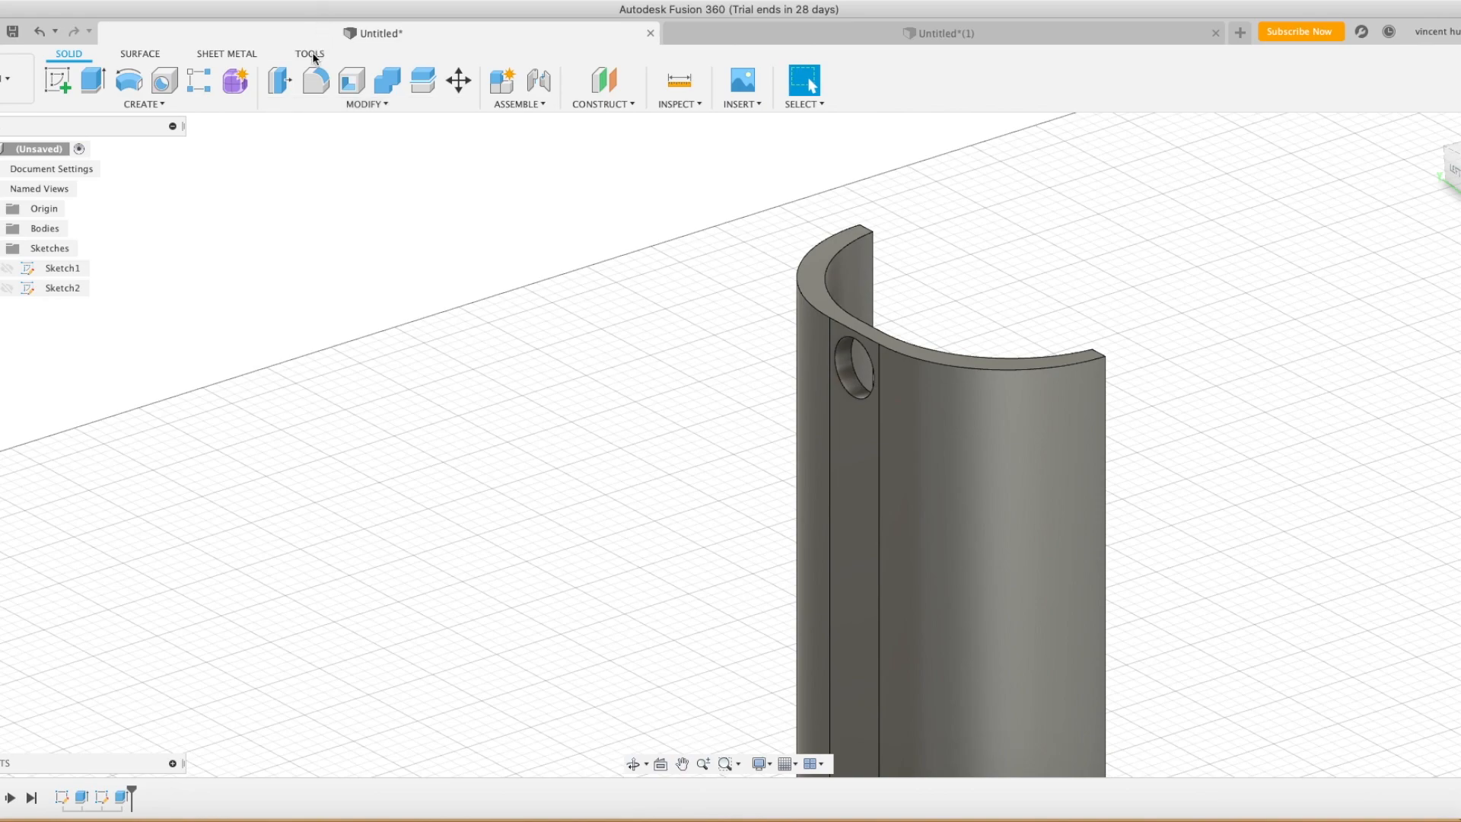
left_click(311, 53)
left_click(59, 102)
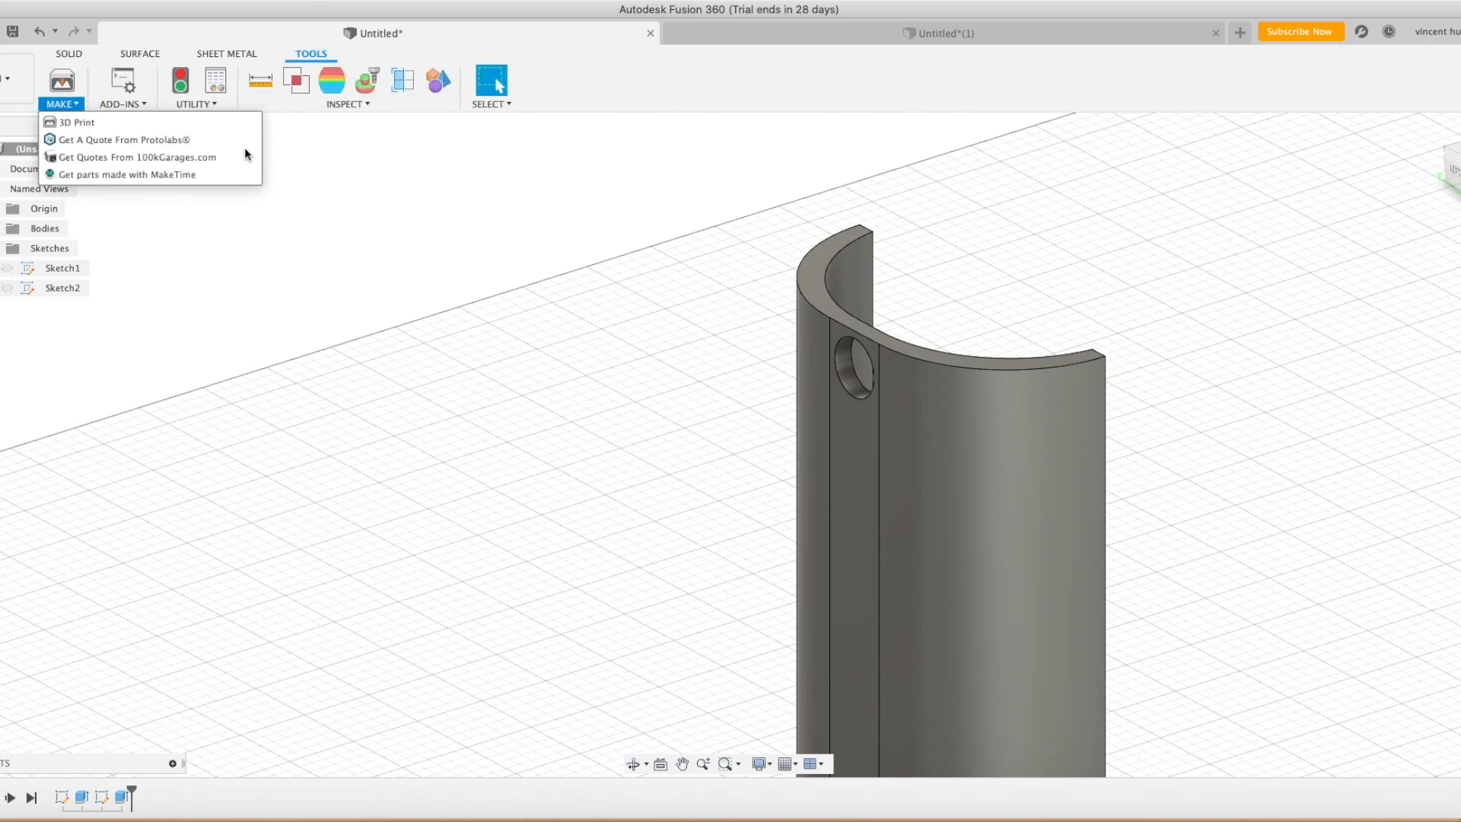
left_click(192, 128)
left_click(1016, 501)
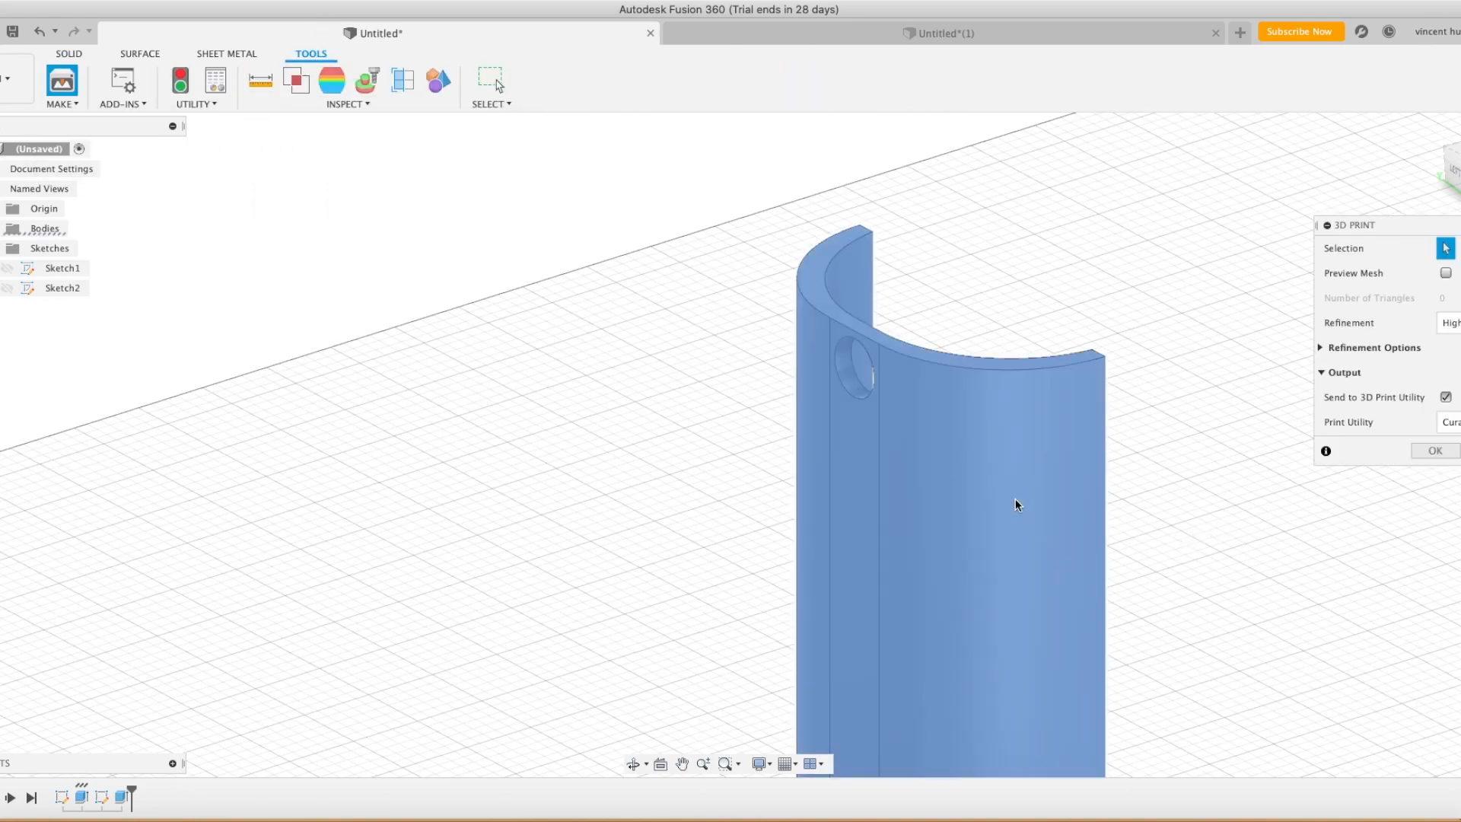
left_click(1435, 452)
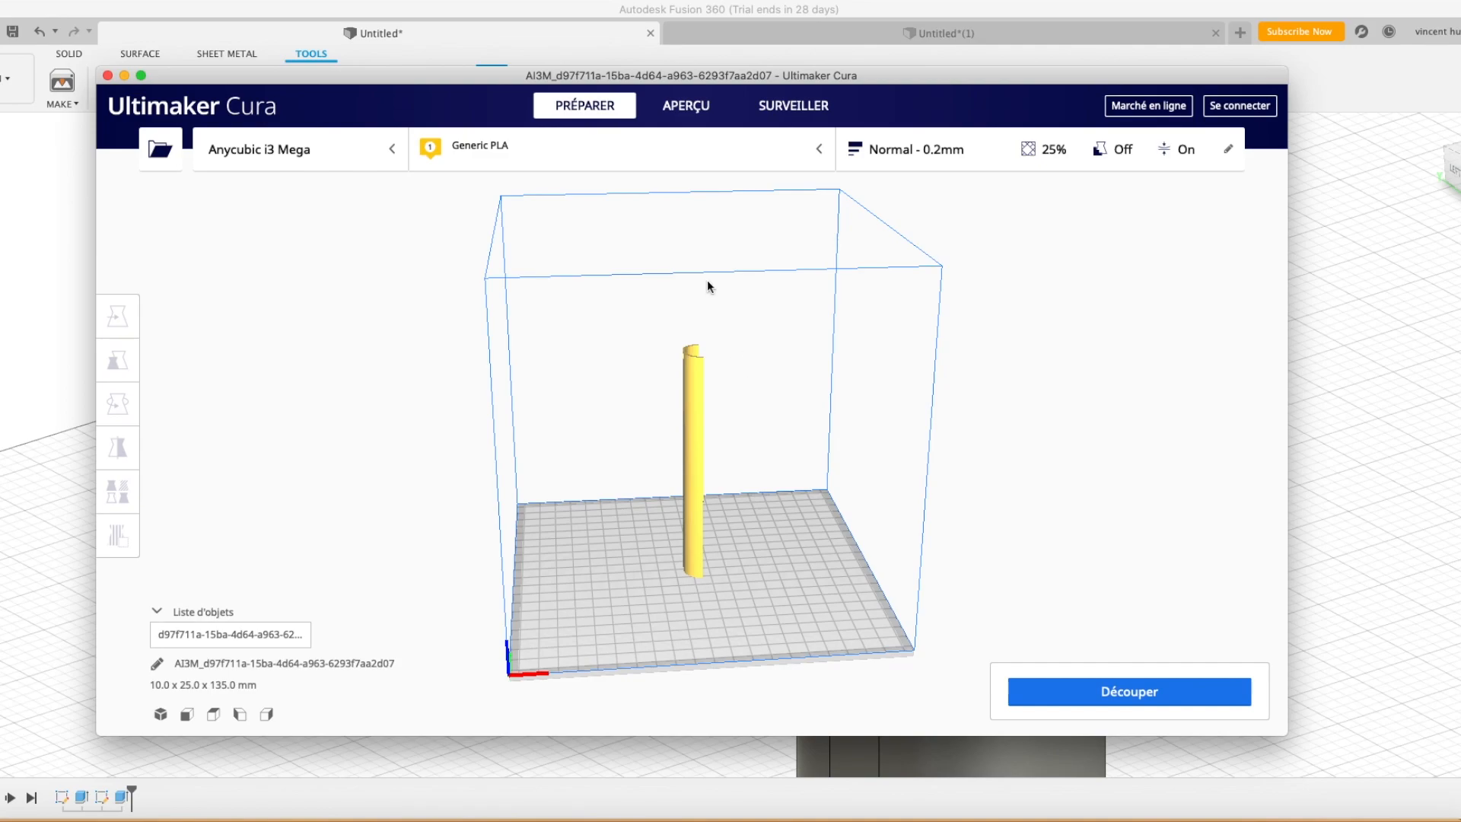
Rotate the upright handle to lie flat on the build plate and move it to about X -3.3, Y -70.6 mm
left_click(697, 428)
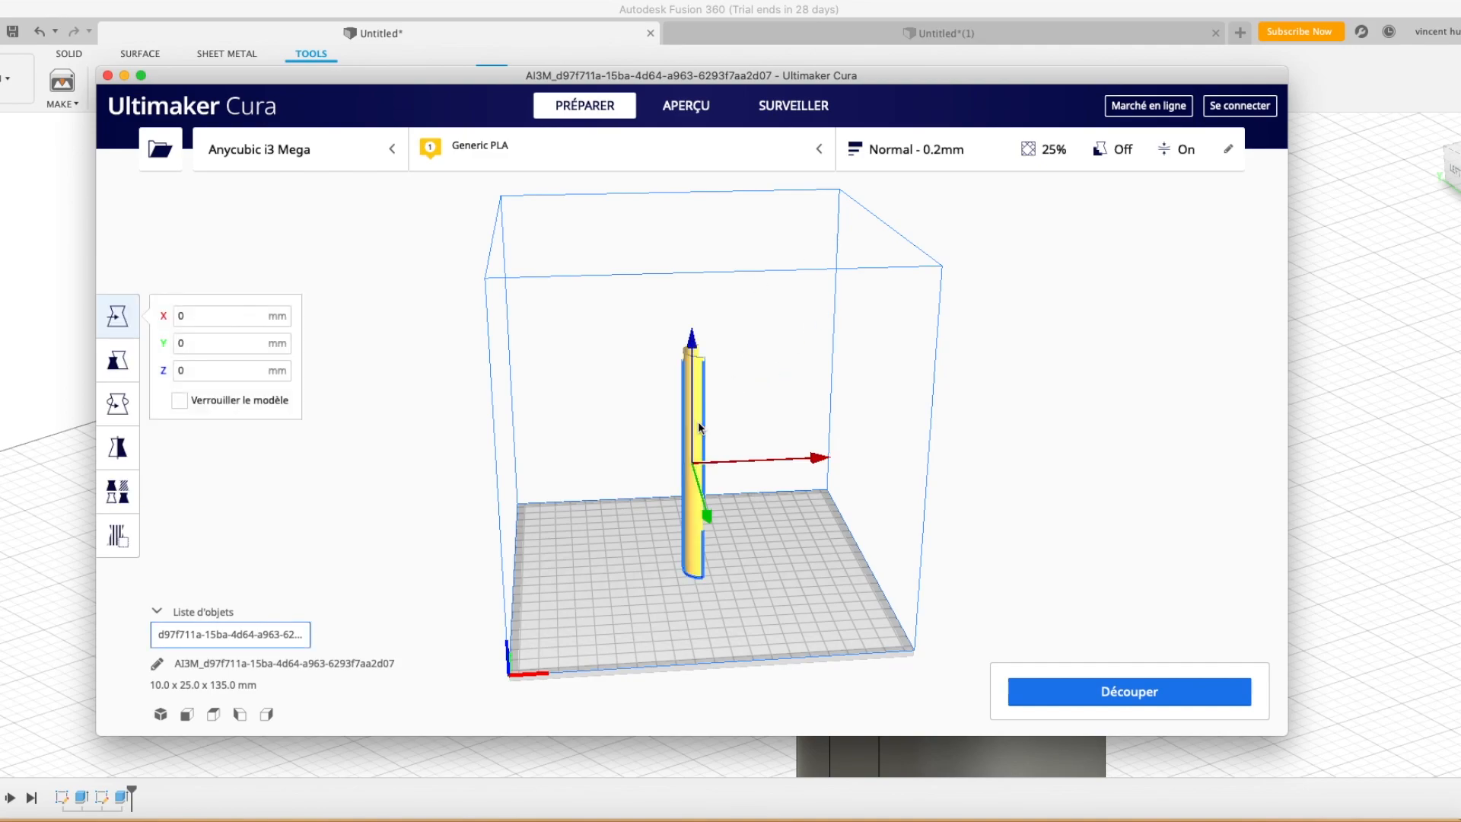
left_click(117, 406)
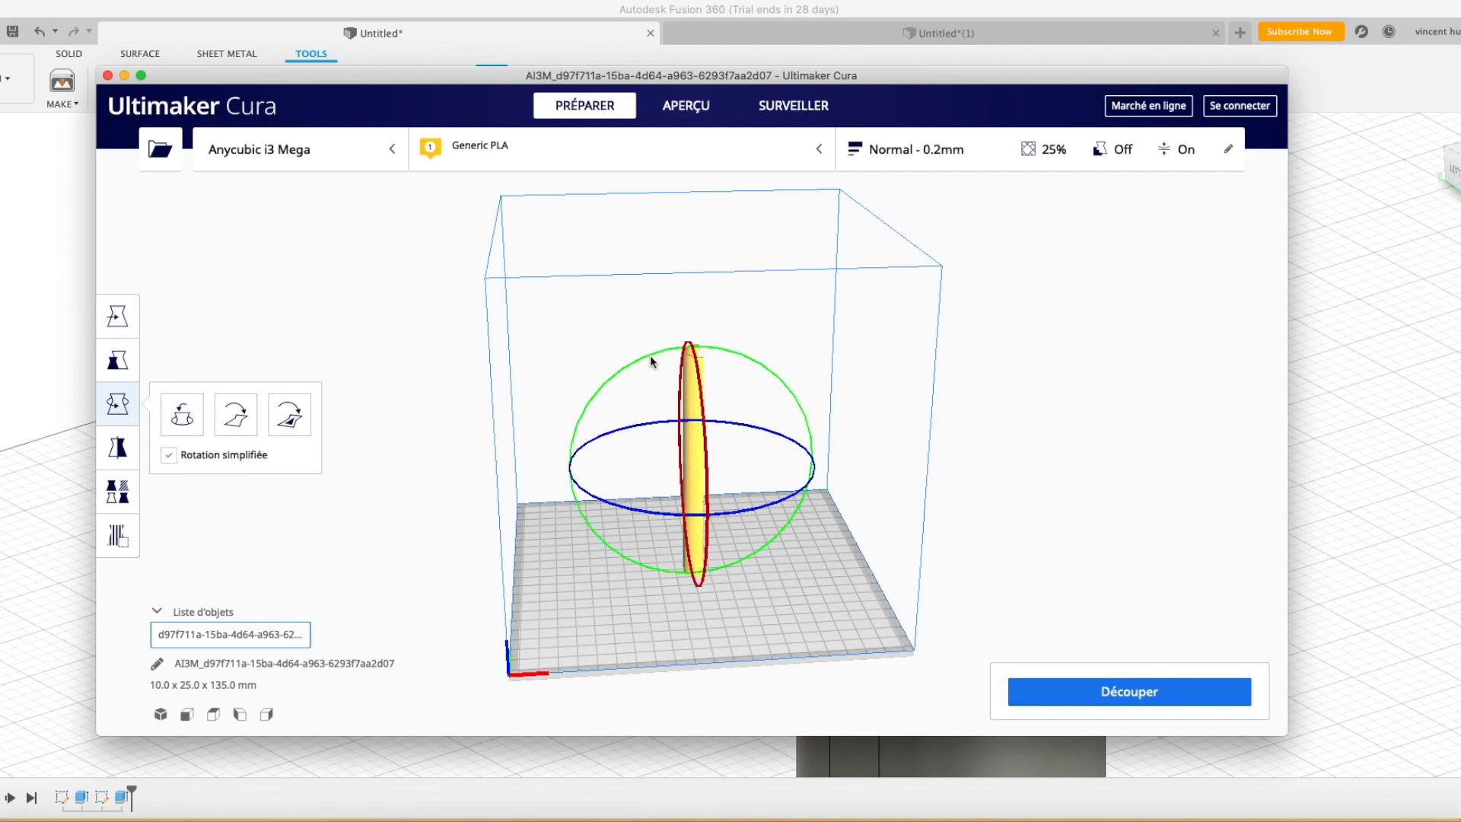
left_click_drag(646, 361, 784, 472)
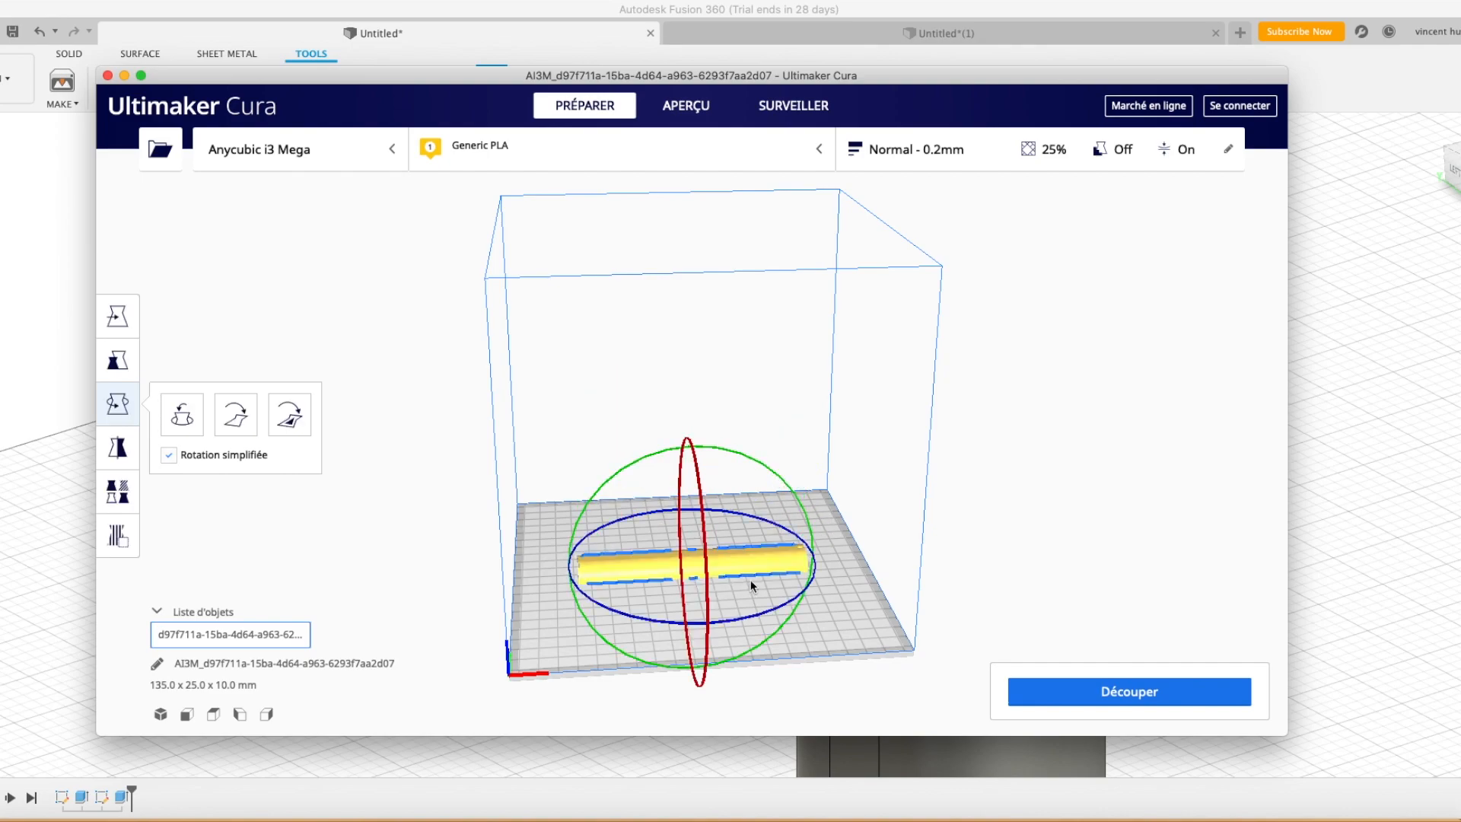
left_click(118, 316)
left_click_drag(762, 561, 681, 549)
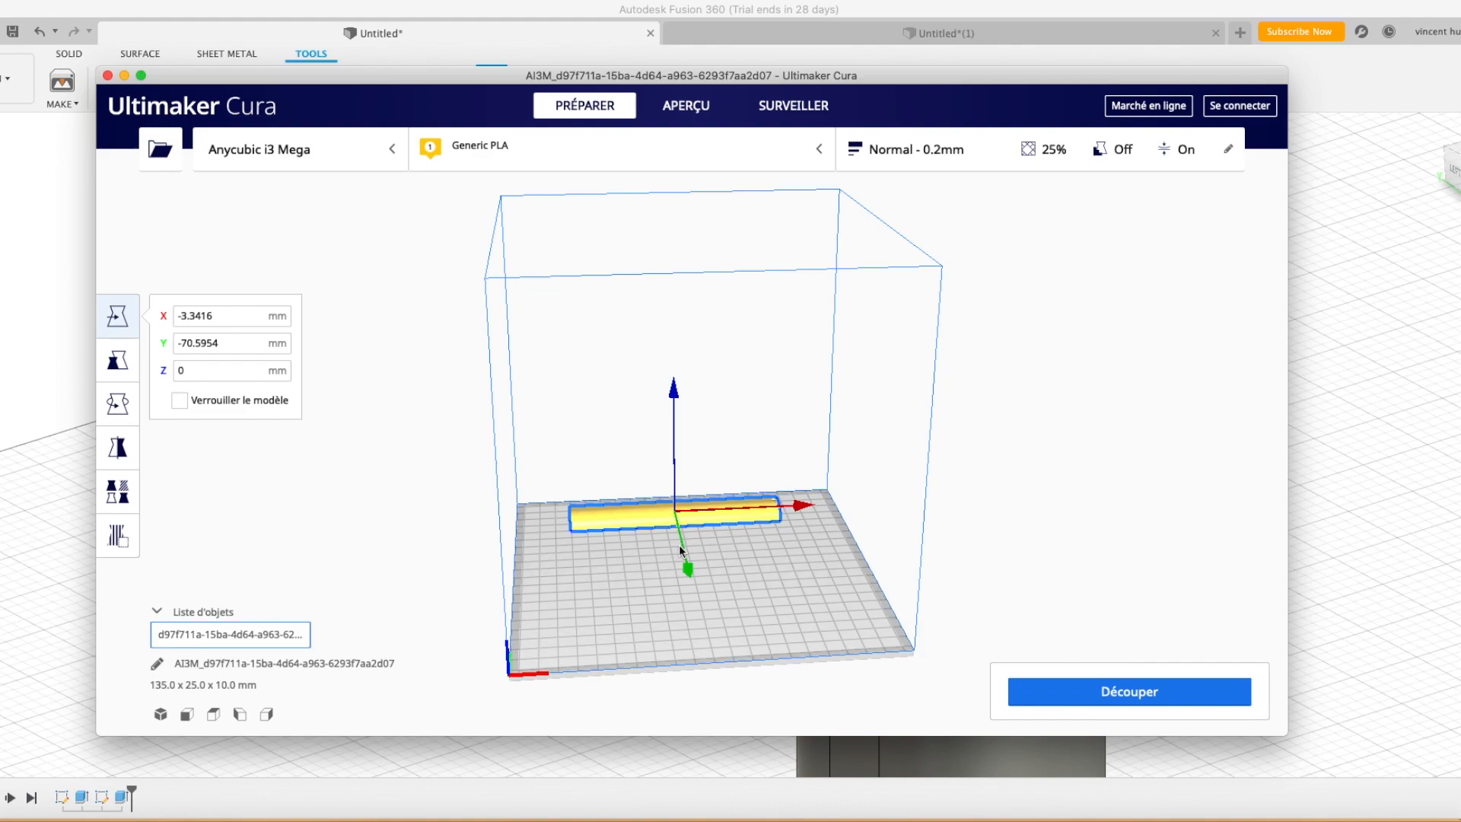
Multiply the handle with 1 copy and place the copy beside the original at about X -3.2, Y -31.6 mm
right_click(692, 522)
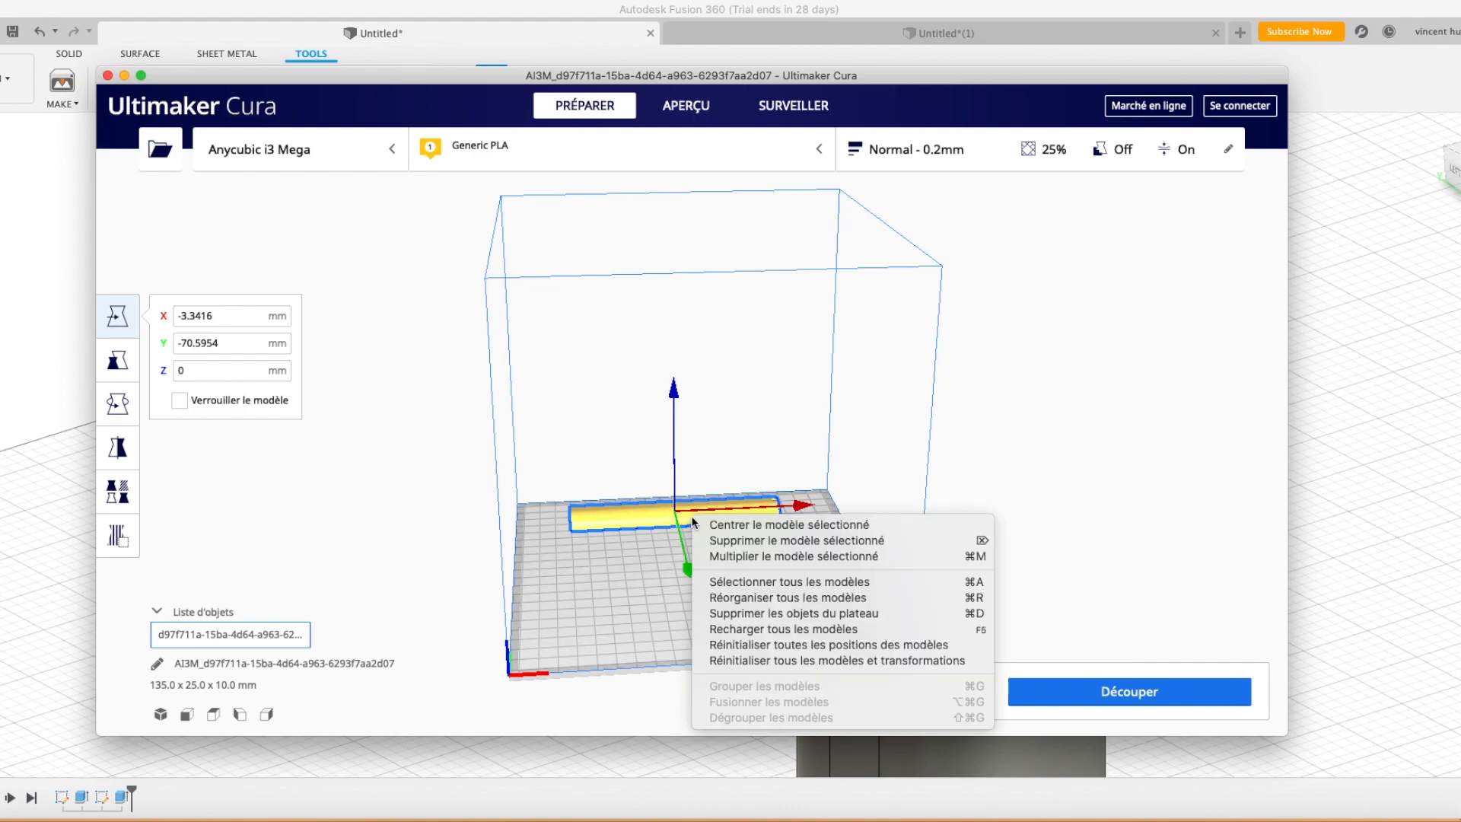
left_click(740, 559)
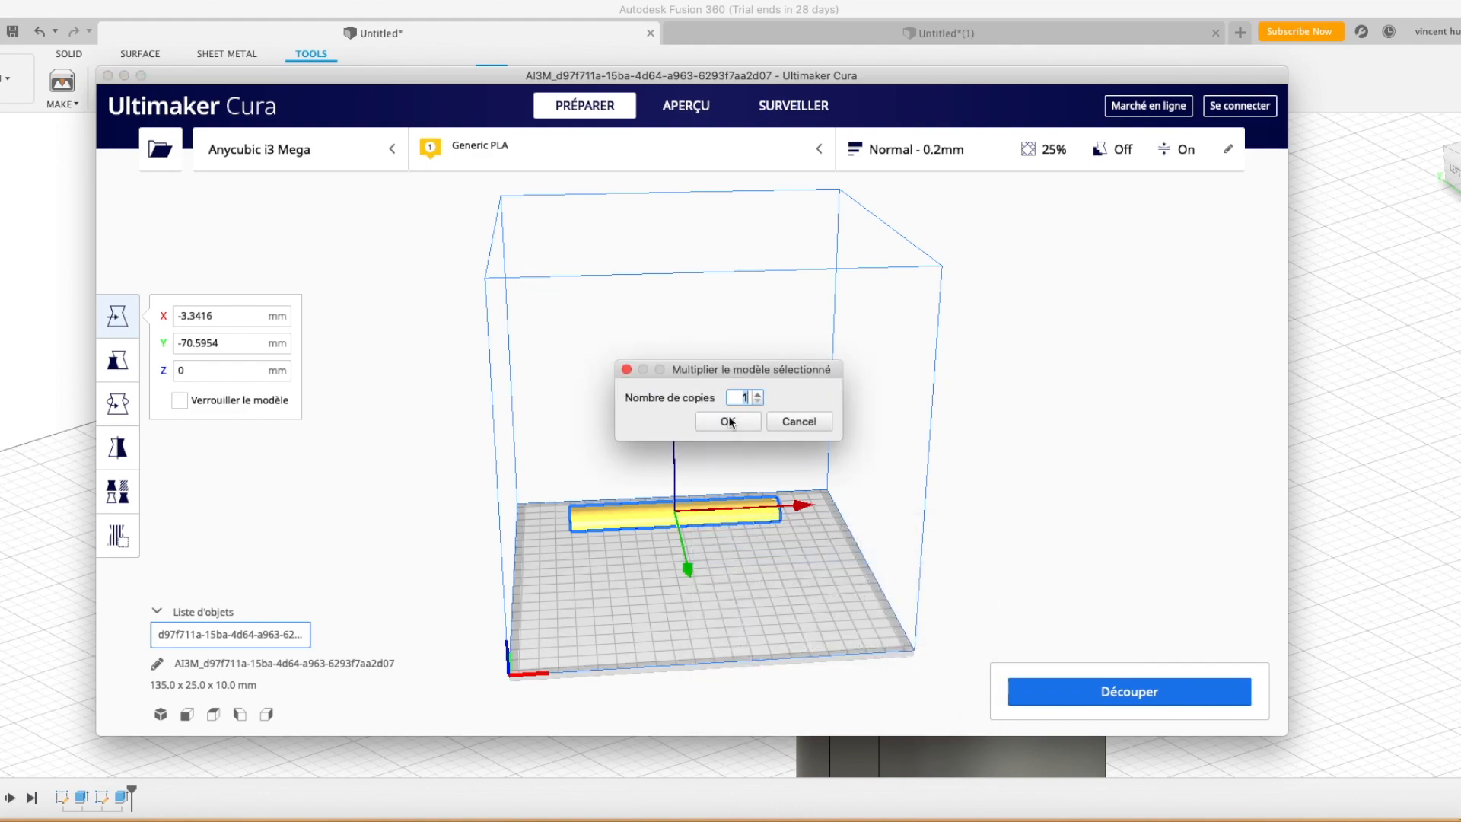
left_click(728, 421)
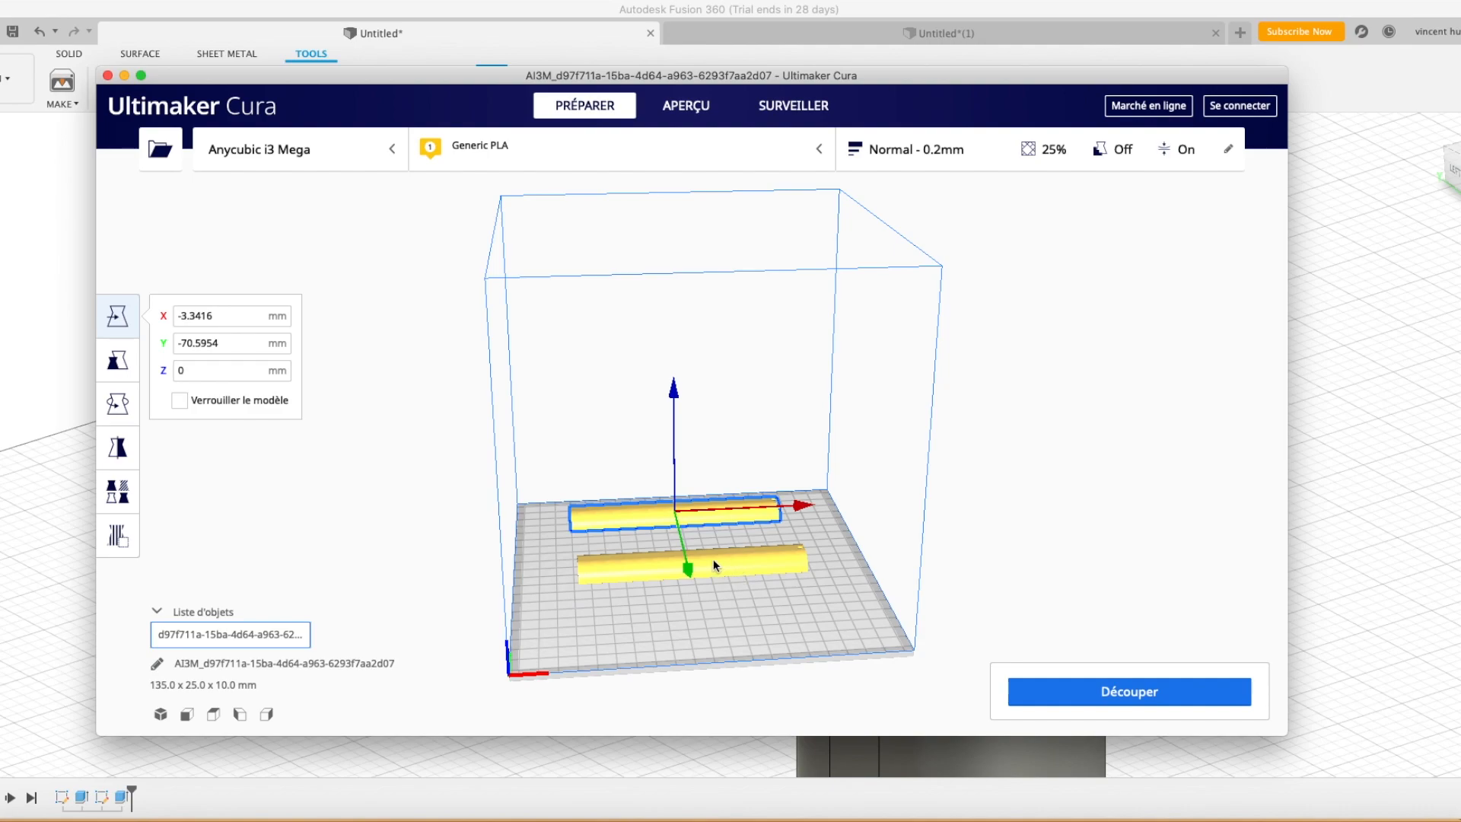
left_click(714, 558)
mouse_move(708, 546)
left_mouse_down()
mouse_move(702, 536)
mouse_move(696, 562)
mouse_move(705, 544)
left_mouse_up()
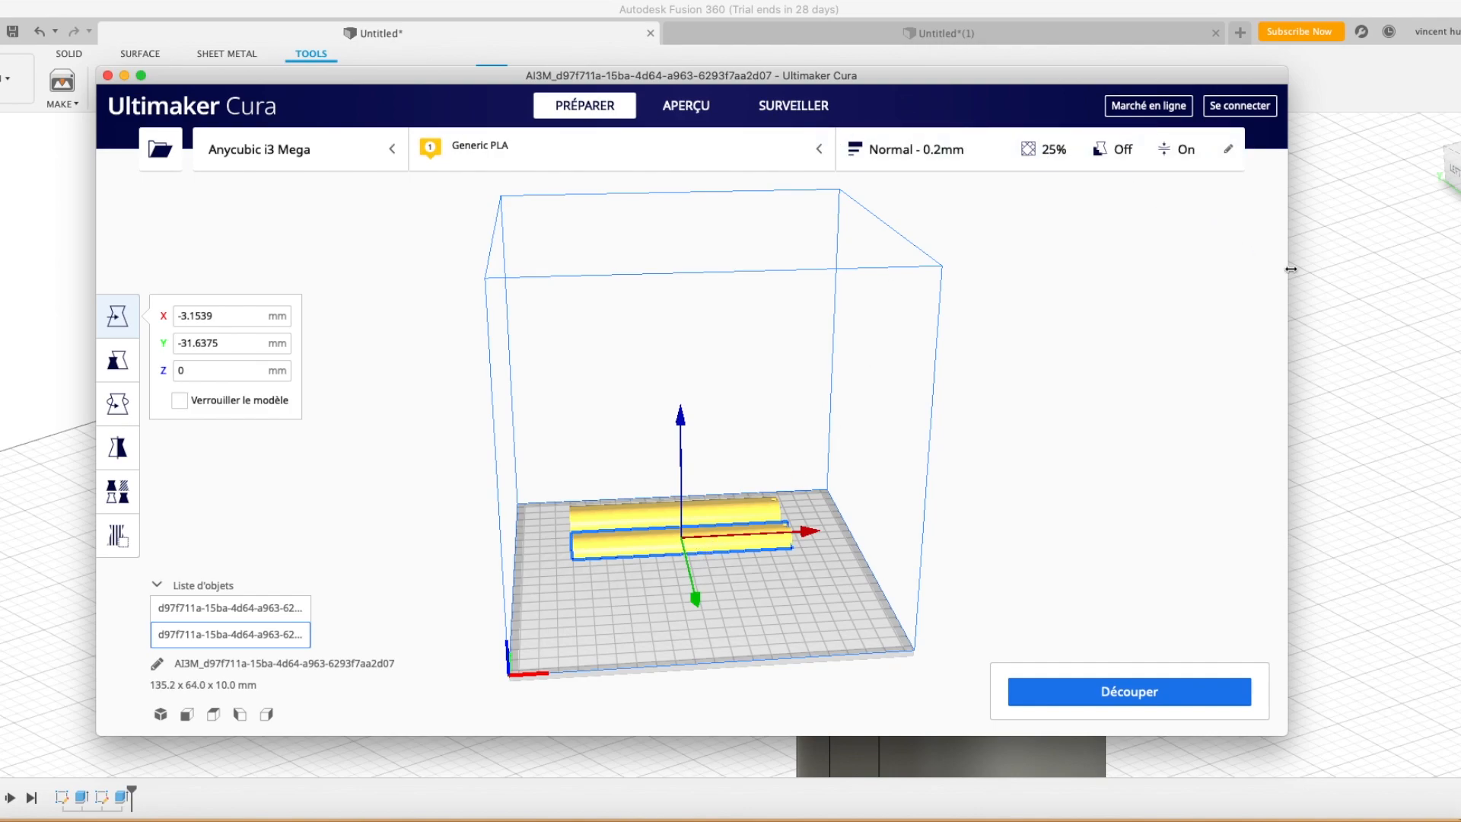
Switch back to Fusion 360 and send the slot-shaped tray body from the second design to Cura with 3D Print
left_click(1296, 254)
left_click(976, 41)
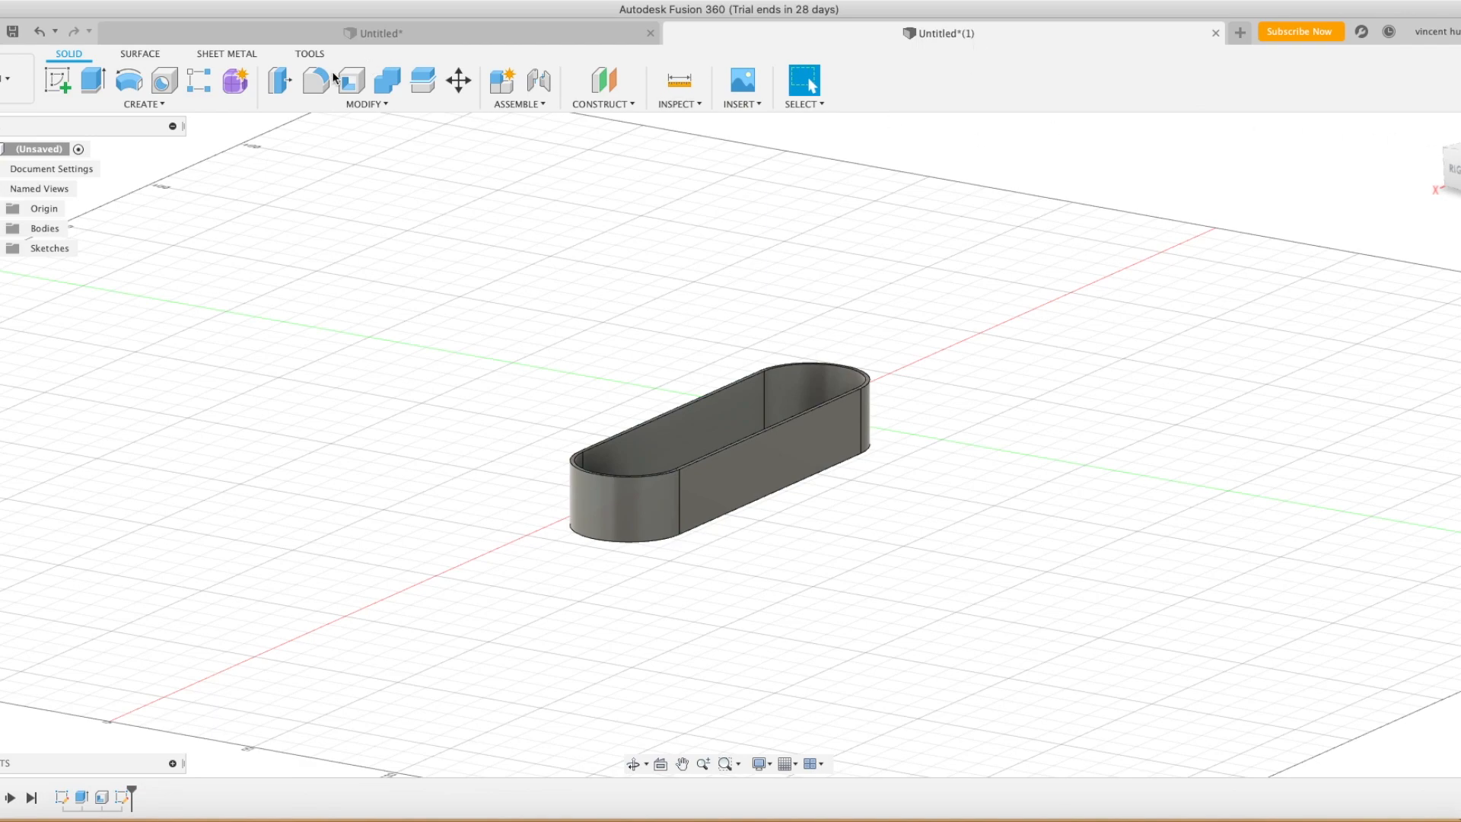
left_click(312, 55)
left_click(59, 103)
left_click(76, 120)
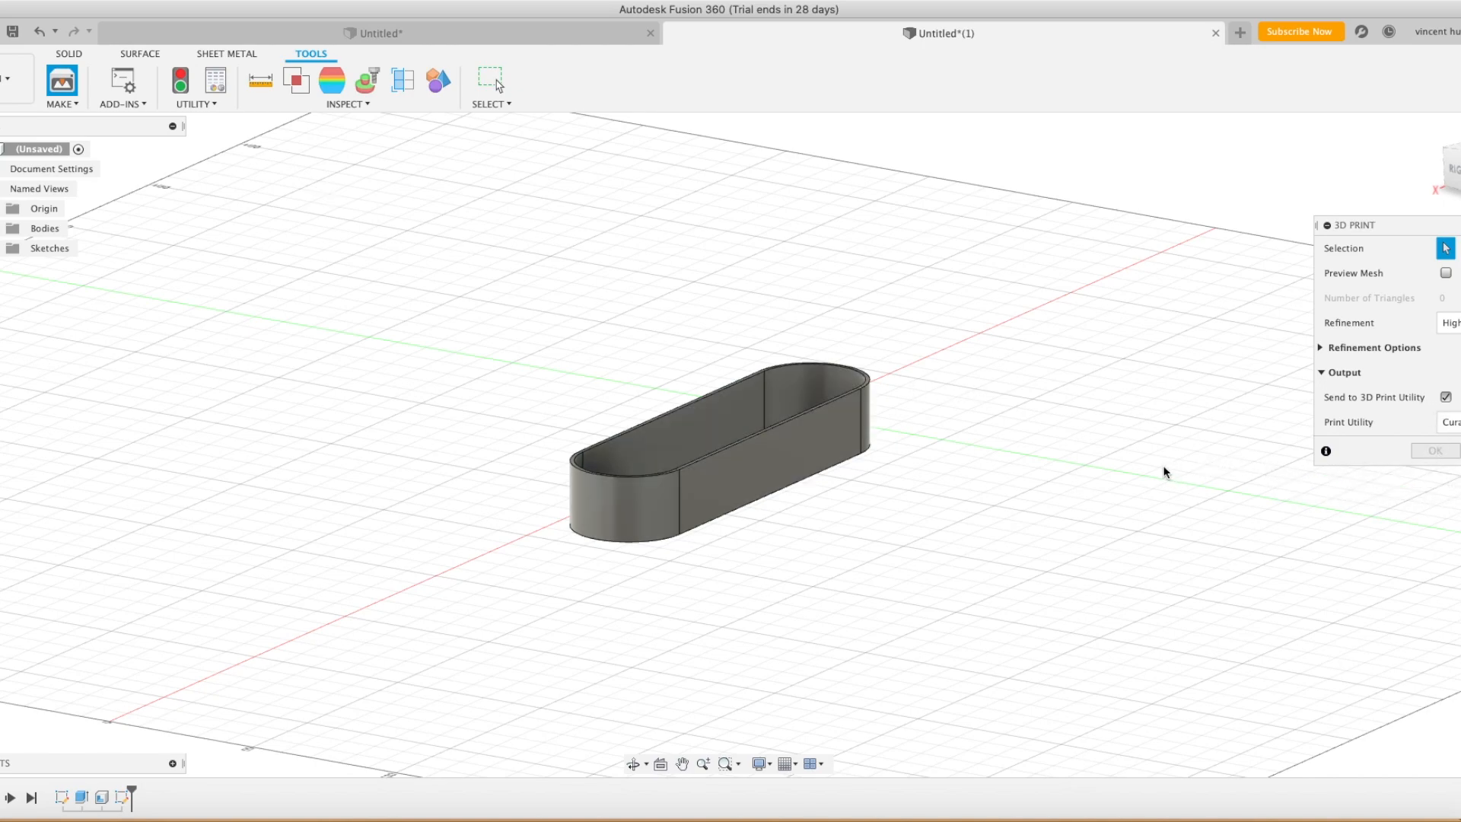
left_click(780, 466)
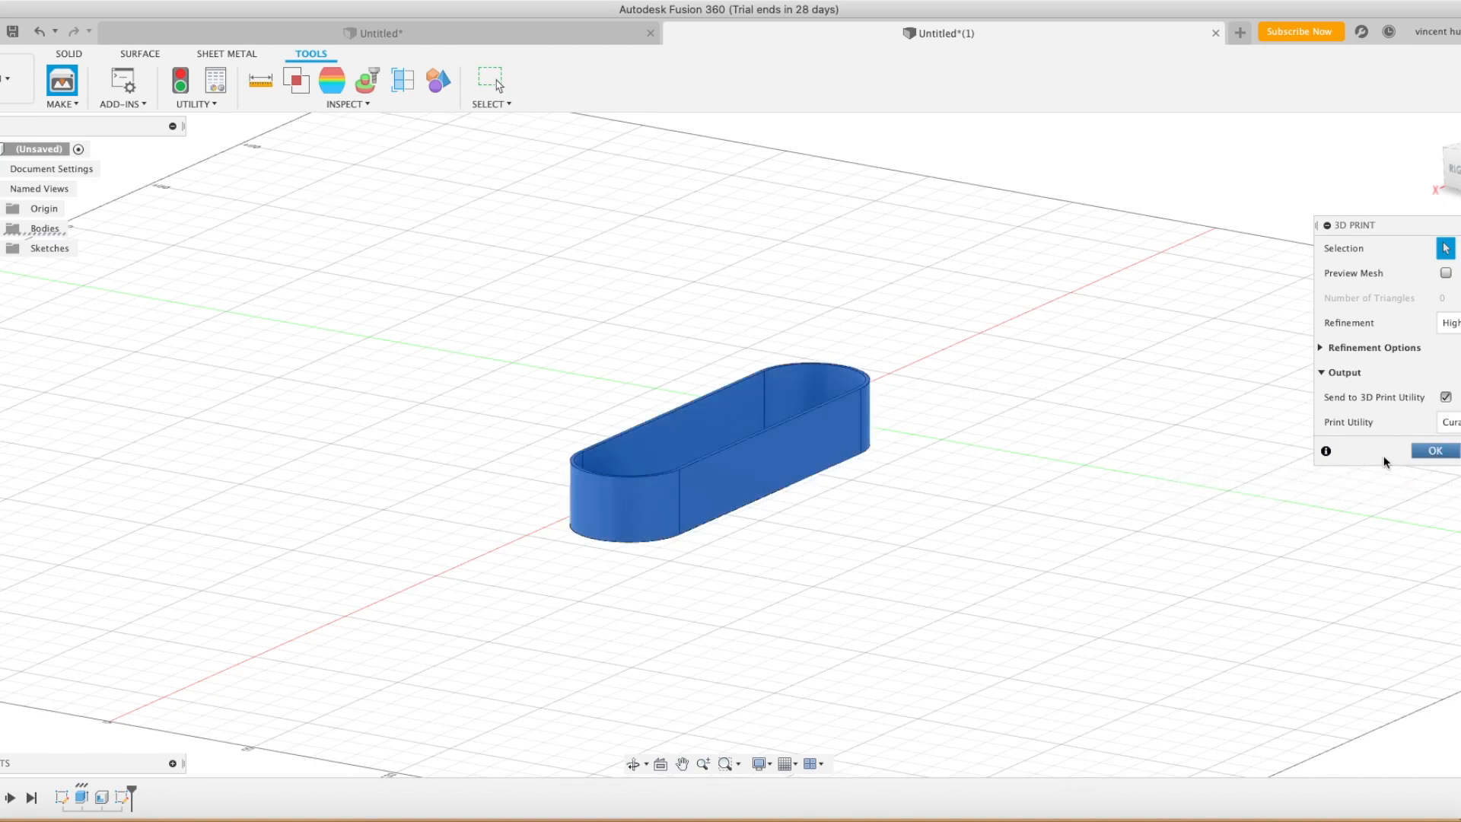
left_click(1419, 453)
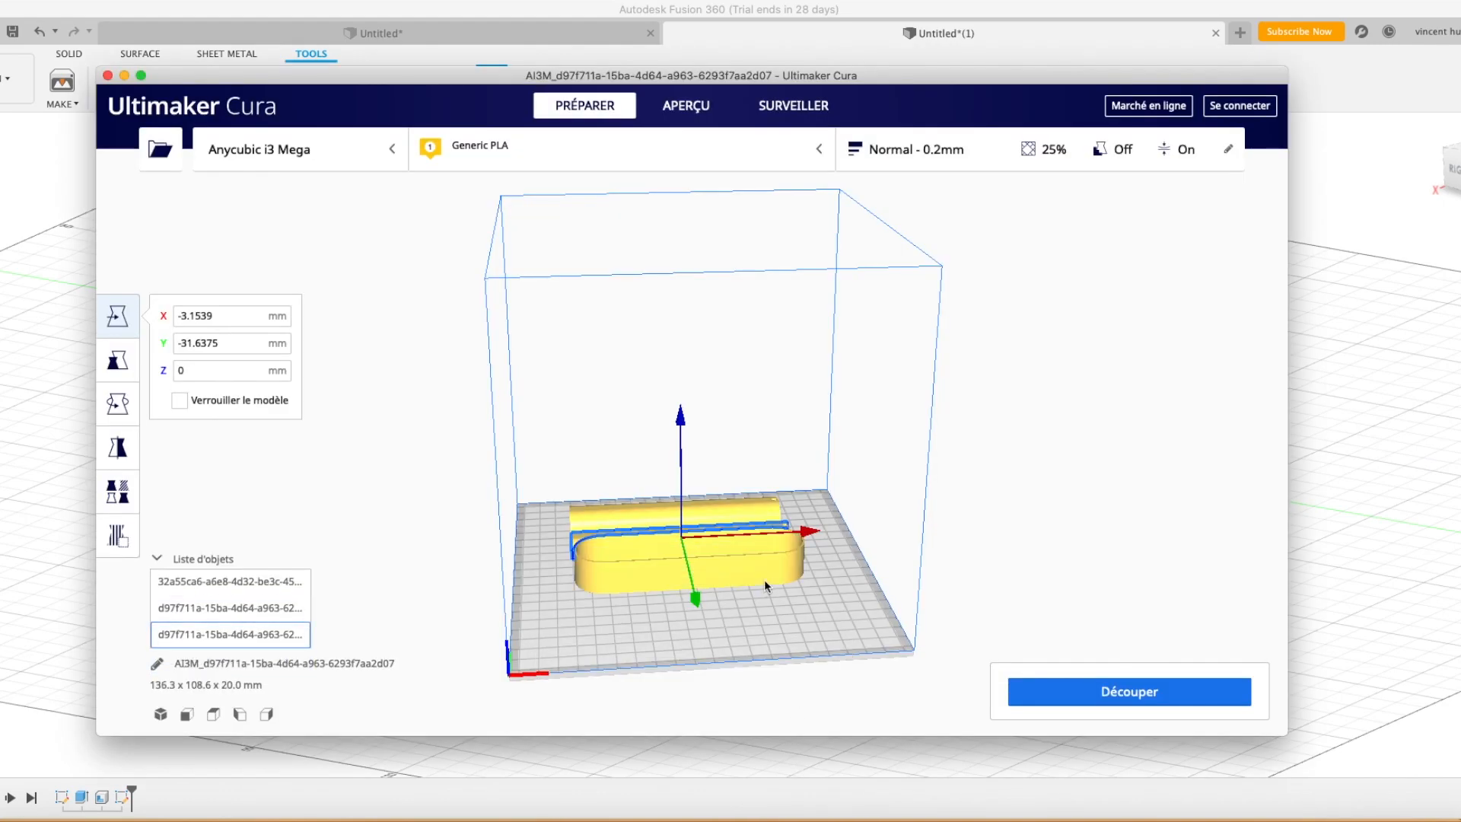
Move the tray toward the front of the build plate, clear of the two handles, and slice the plate
left_click(764, 580)
mouse_move(753, 609)
left_mouse_down()
mouse_move(743, 632)
mouse_move(761, 628)
left_mouse_up()
left_click(986, 589)
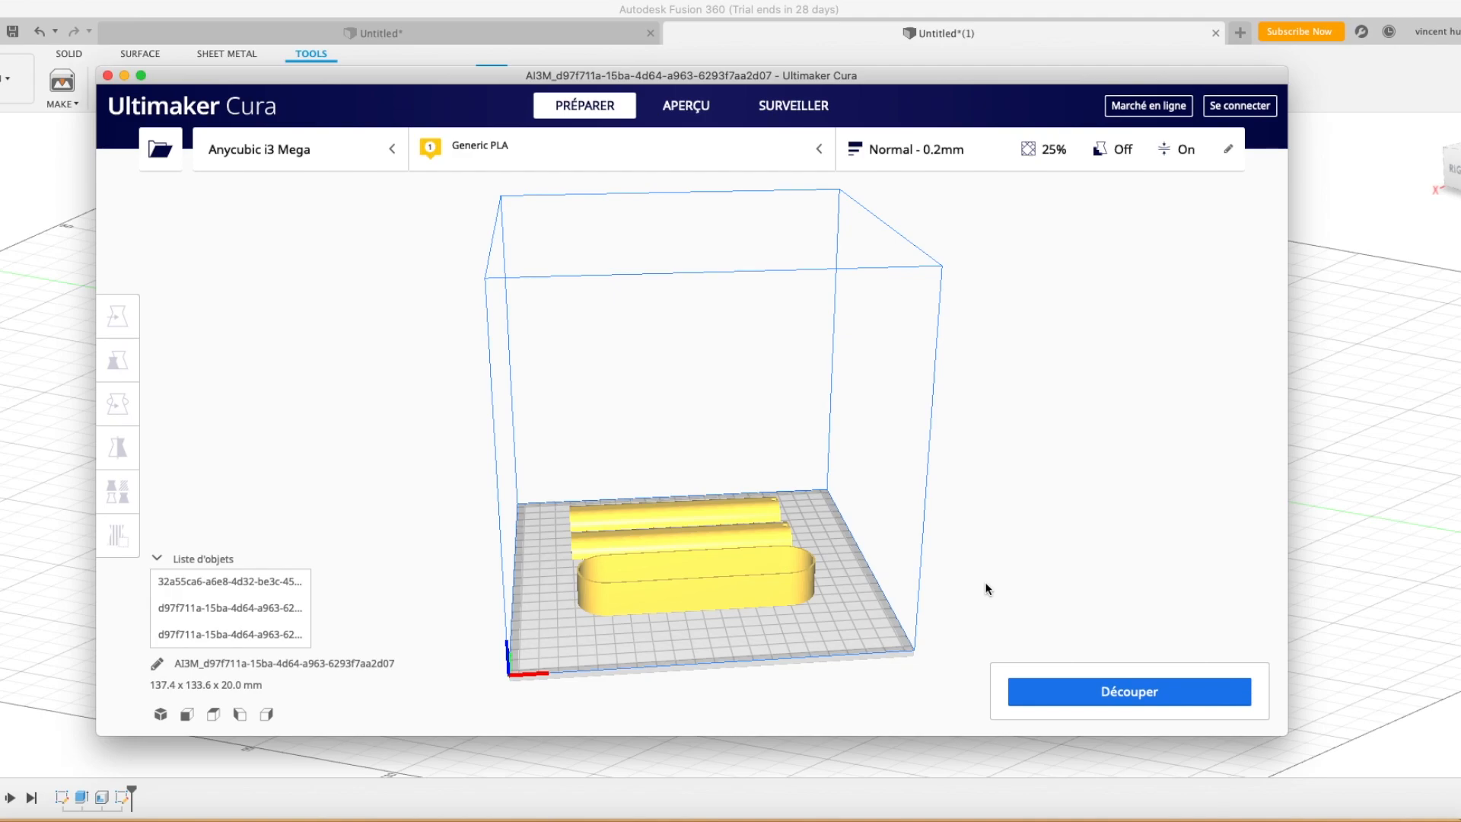
left_click(1052, 688)
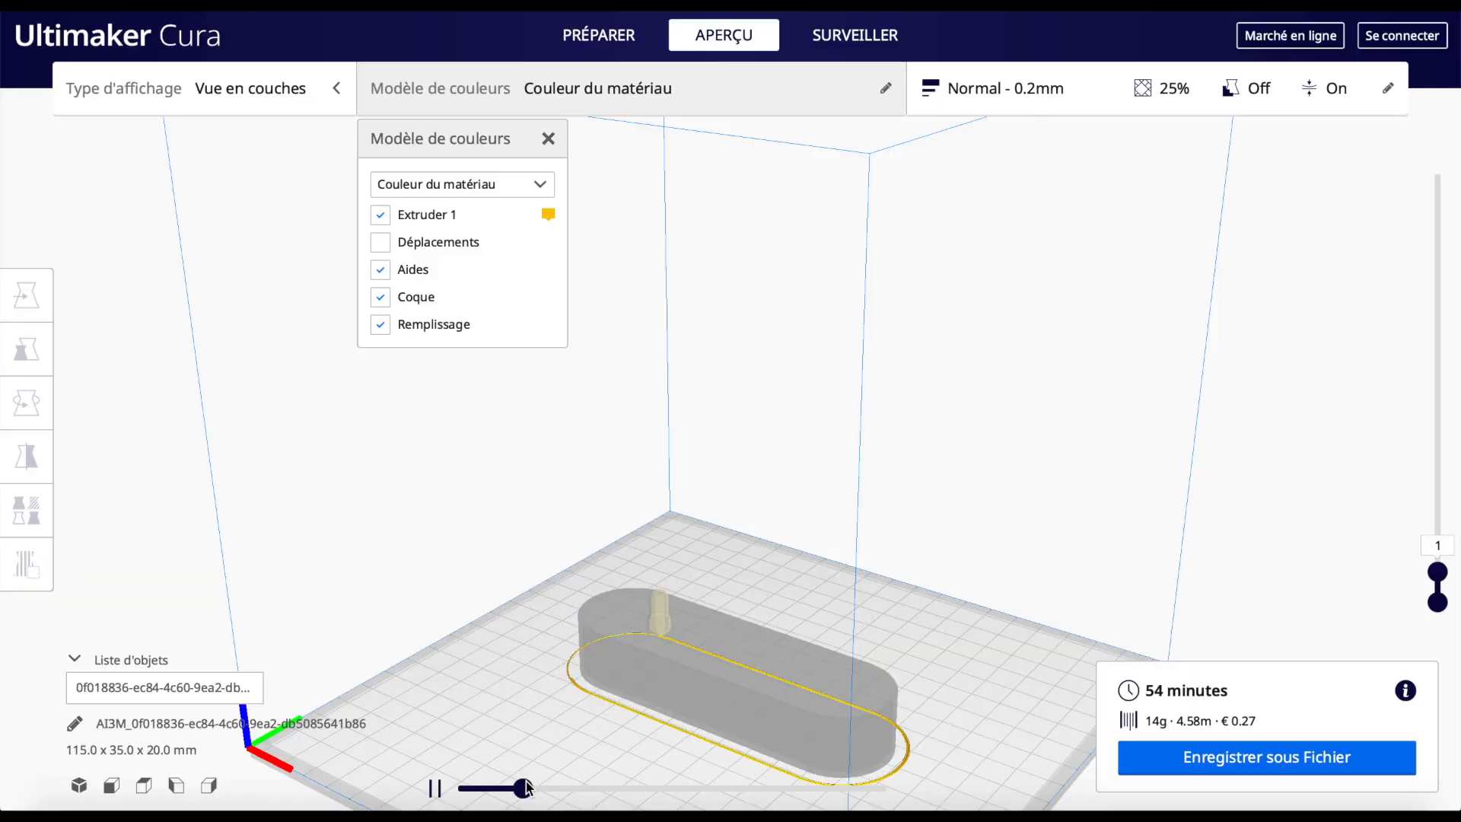
Step through the toolpath of the tray's first layer in the sliced layer preview
left_click_drag(458, 788, 794, 770)
left_click_drag(805, 769, 946, 772)
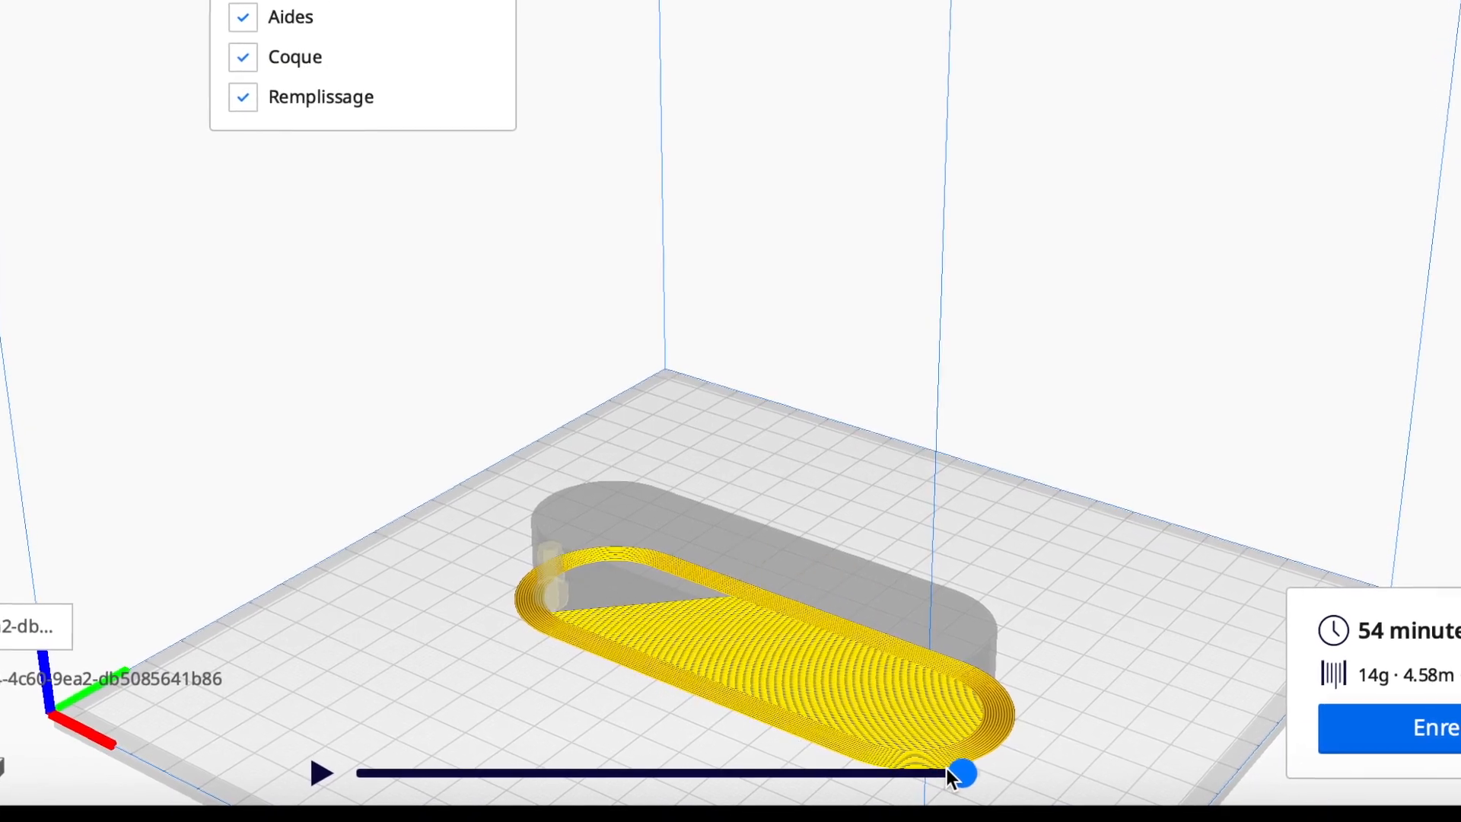